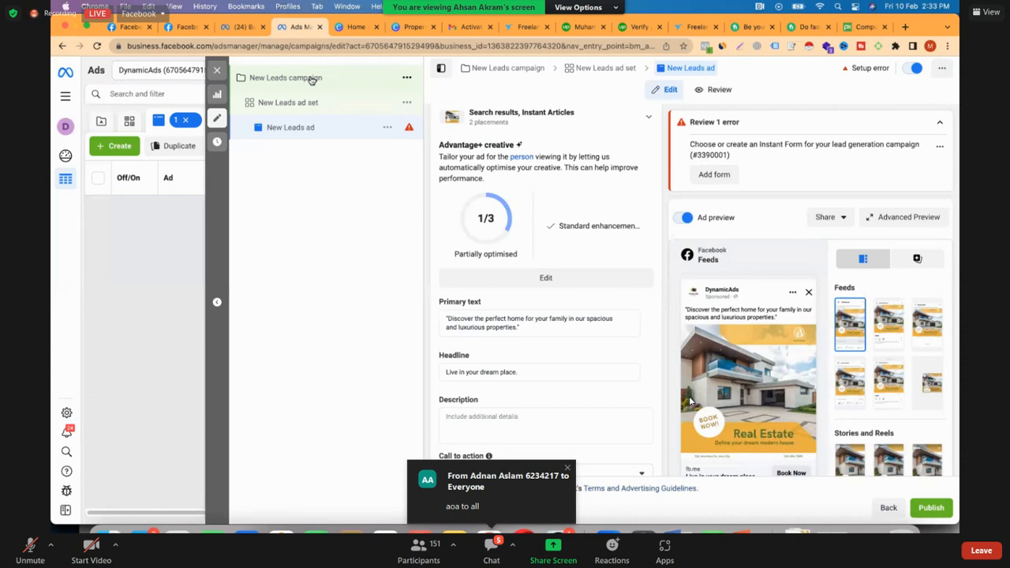
Open the New Leads ad set for editing and choose Instant Forms as its conversion location
click(311, 80)
scroll(530, 233, down, 5)
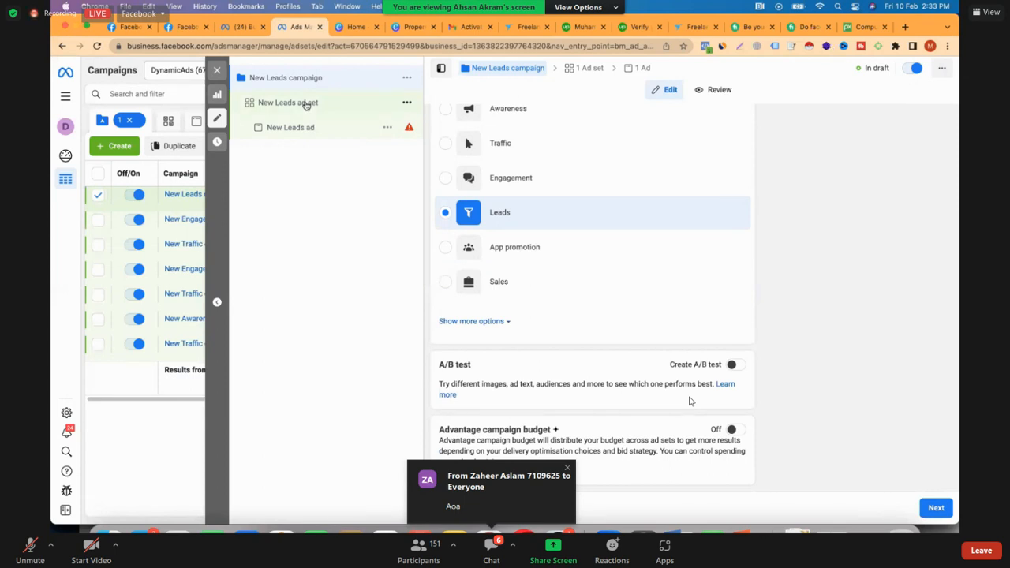
click(306, 105)
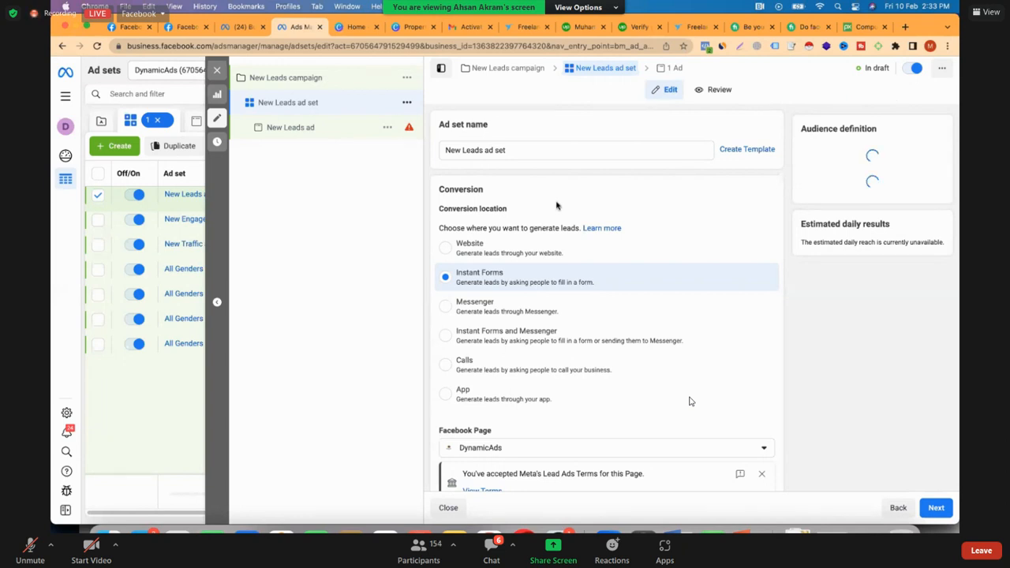
scroll(557, 205, down, 1)
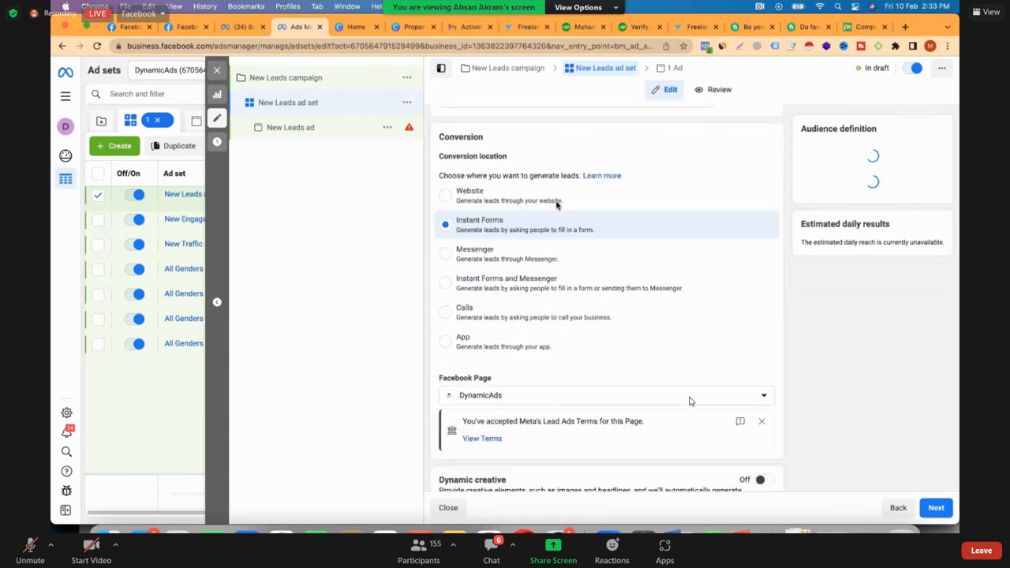
click(463, 231)
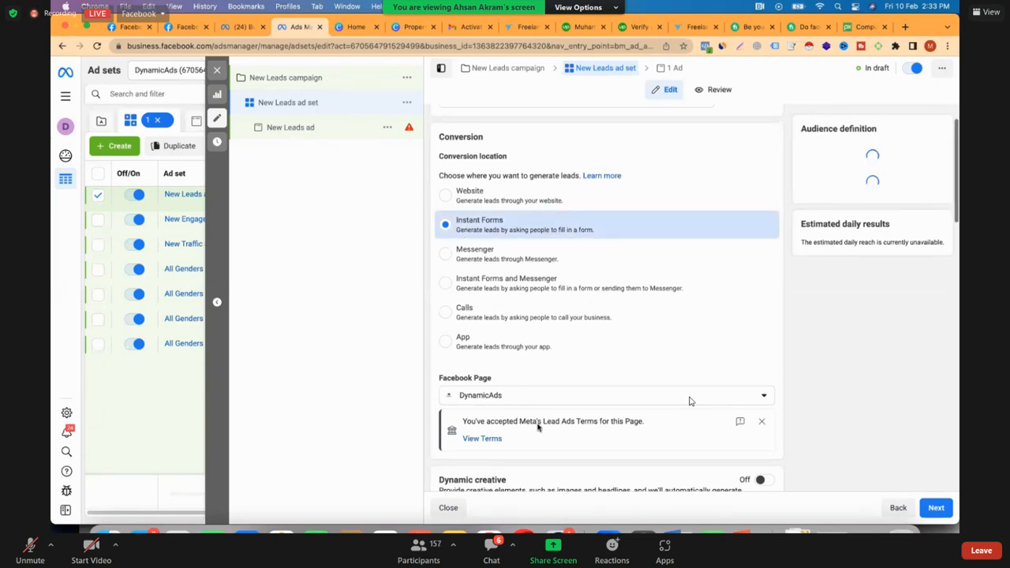
Choose Conversion leads as the ad set's optimisation for ad delivery
scroll(539, 426, down, 3)
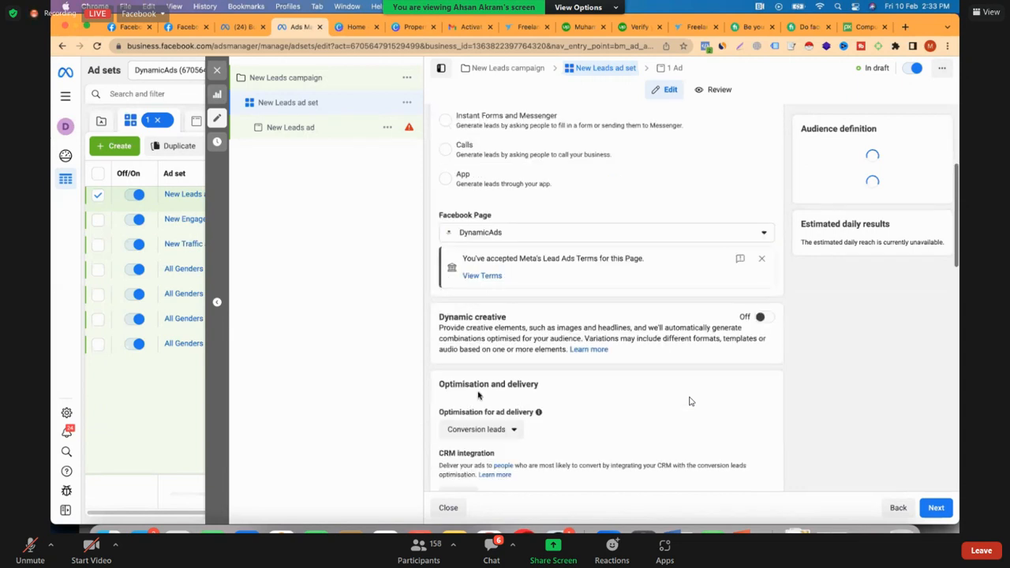
scroll(489, 399, down, 1)
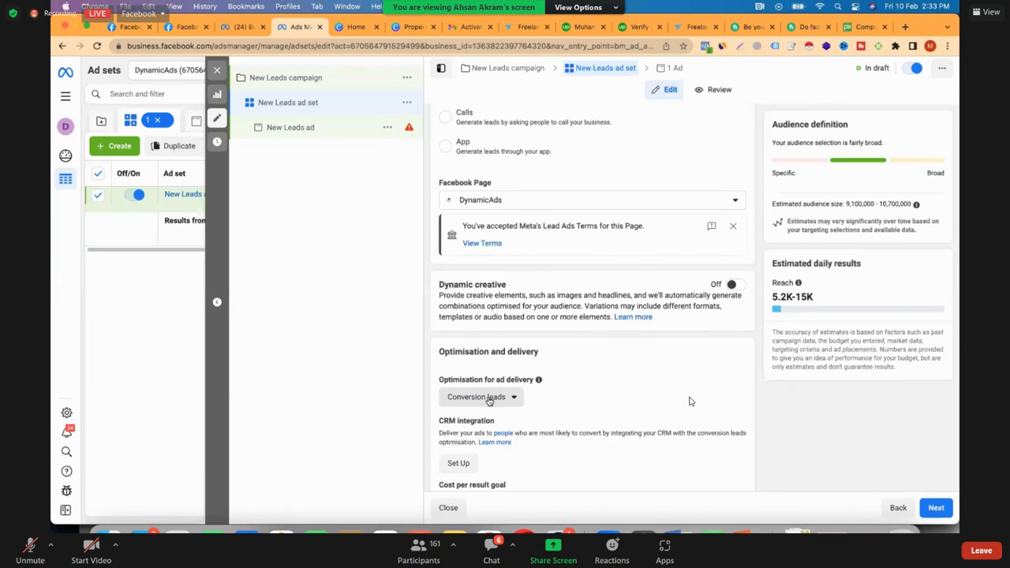
click(489, 399)
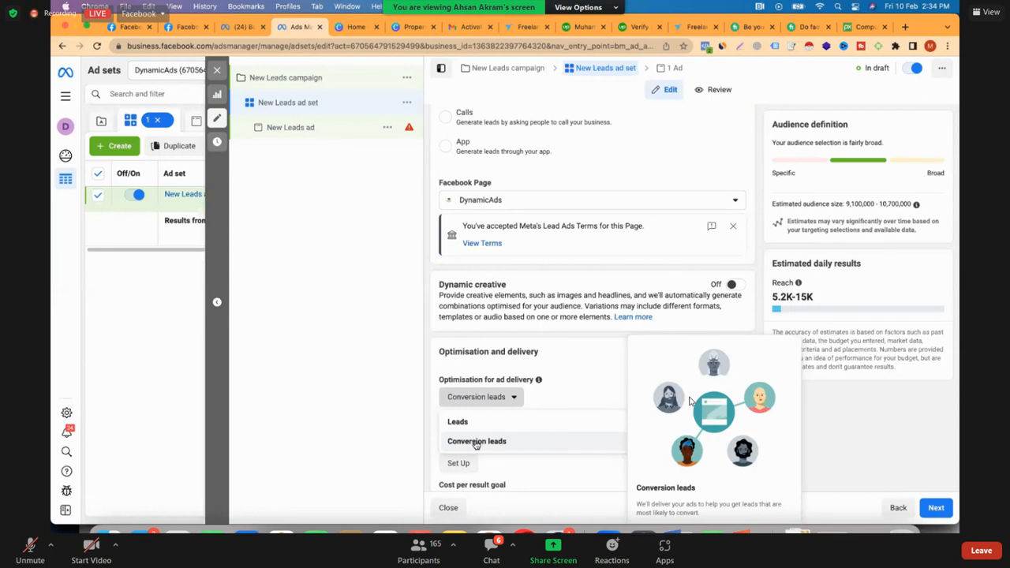
click(476, 442)
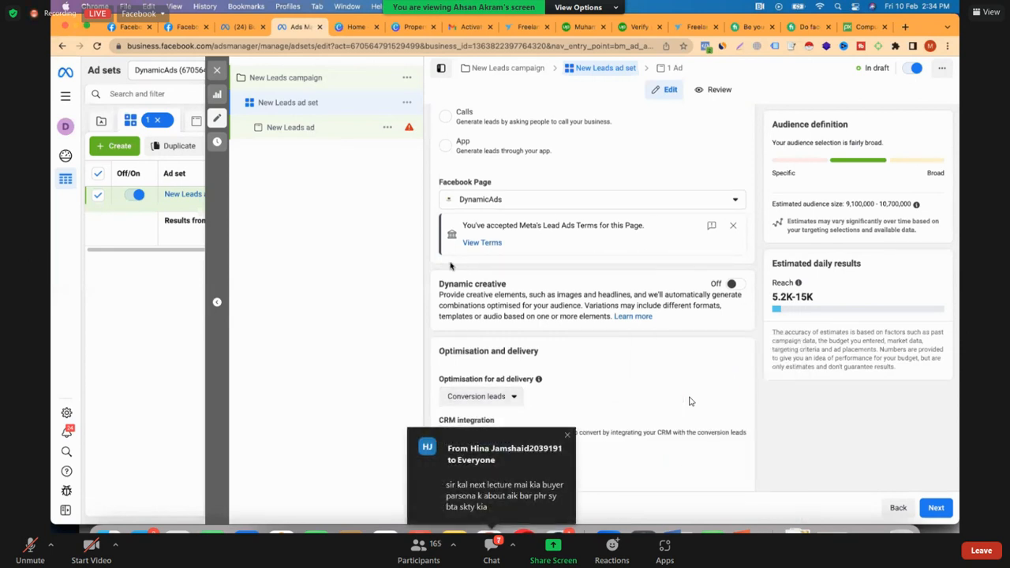
Review the ad set's CRM integration, budget, schedule, targeting and placements, and proceed to the New Leads ad
scroll(451, 266, down, 3)
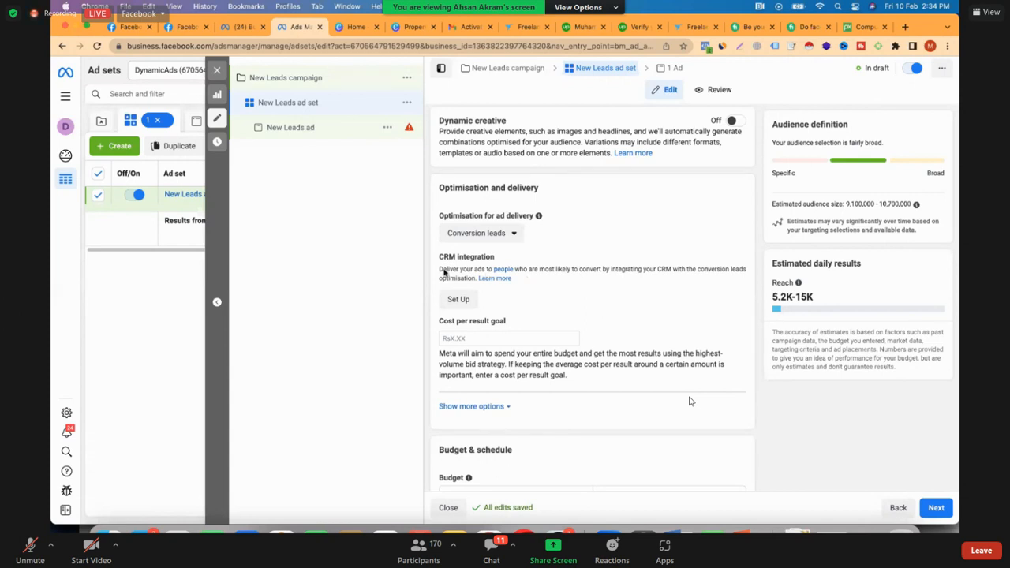
scroll(443, 272, down, 2)
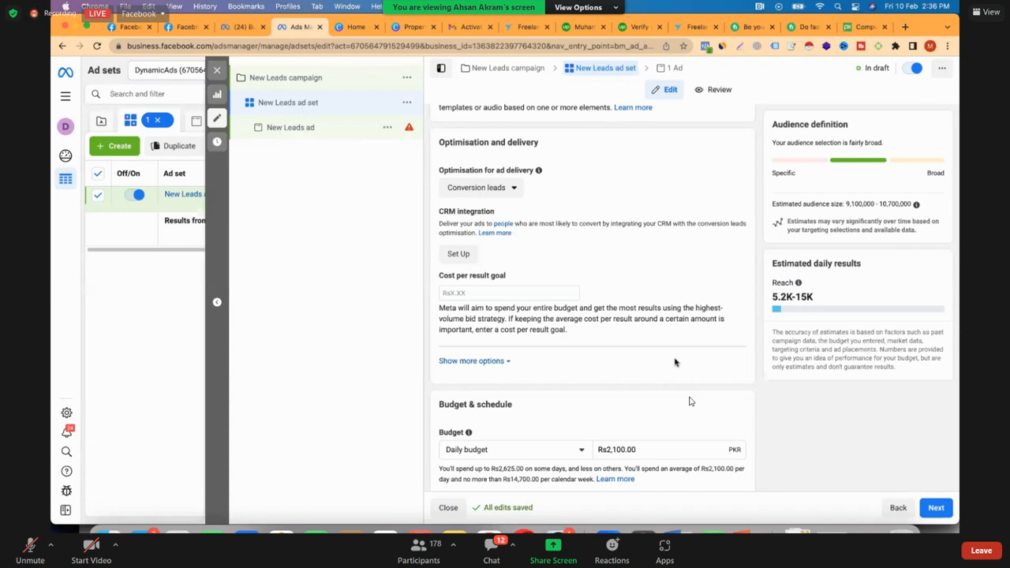
scroll(675, 362, down, 3)
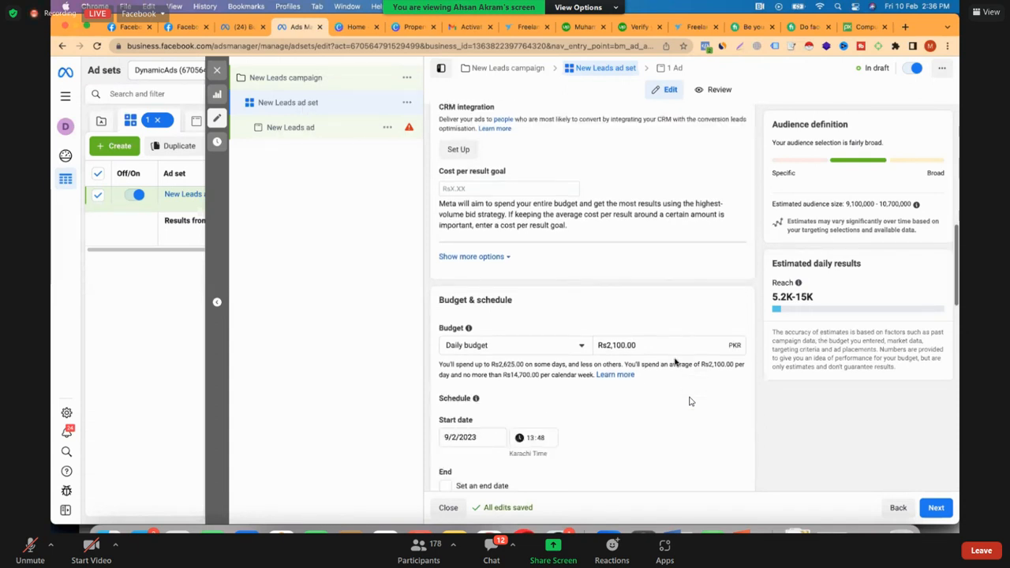
scroll(675, 362, down, 2)
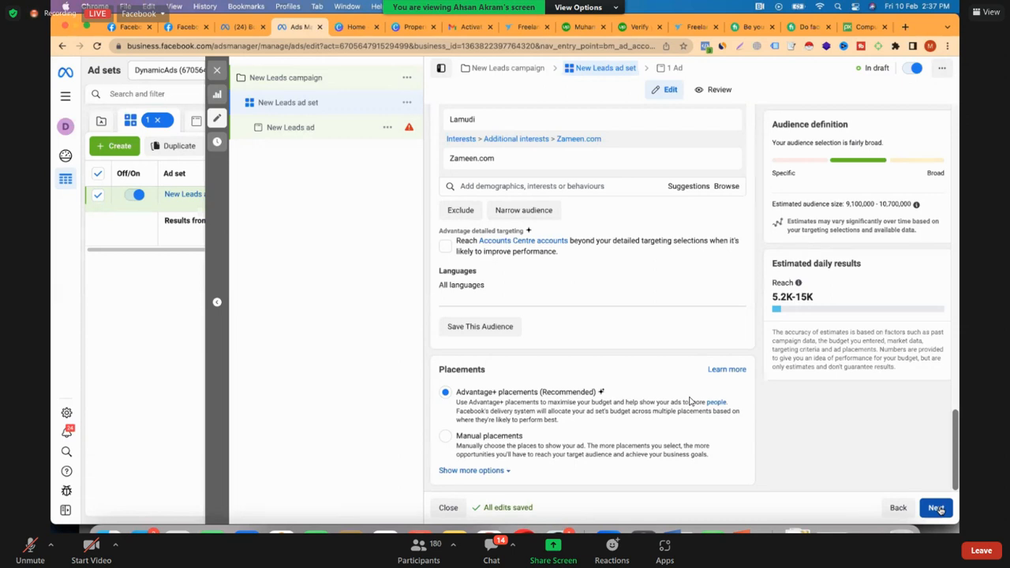
click(940, 511)
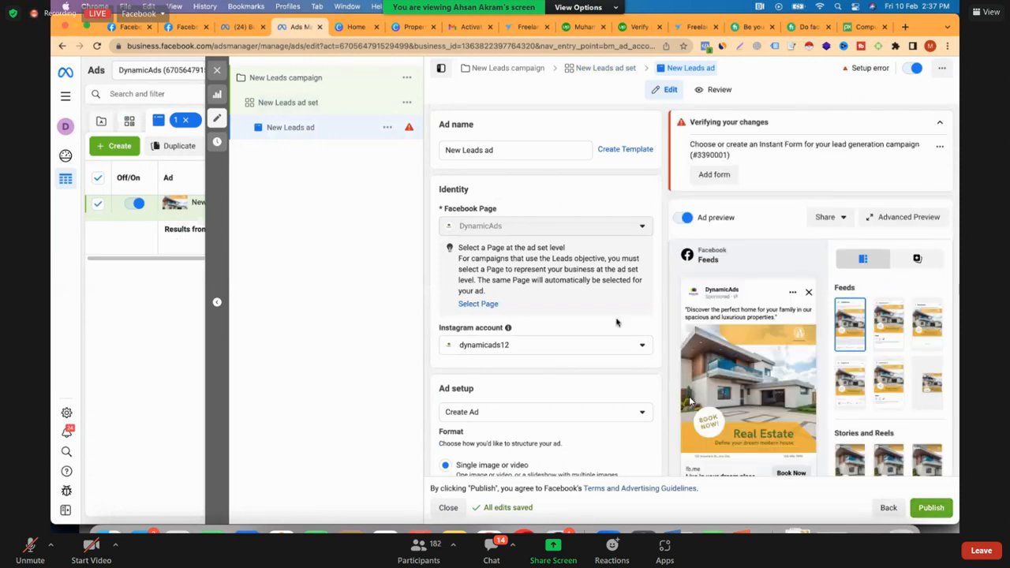
Start a new instant form for the New Leads ad and set its form type to Higher intent
scroll(617, 322, down, 2)
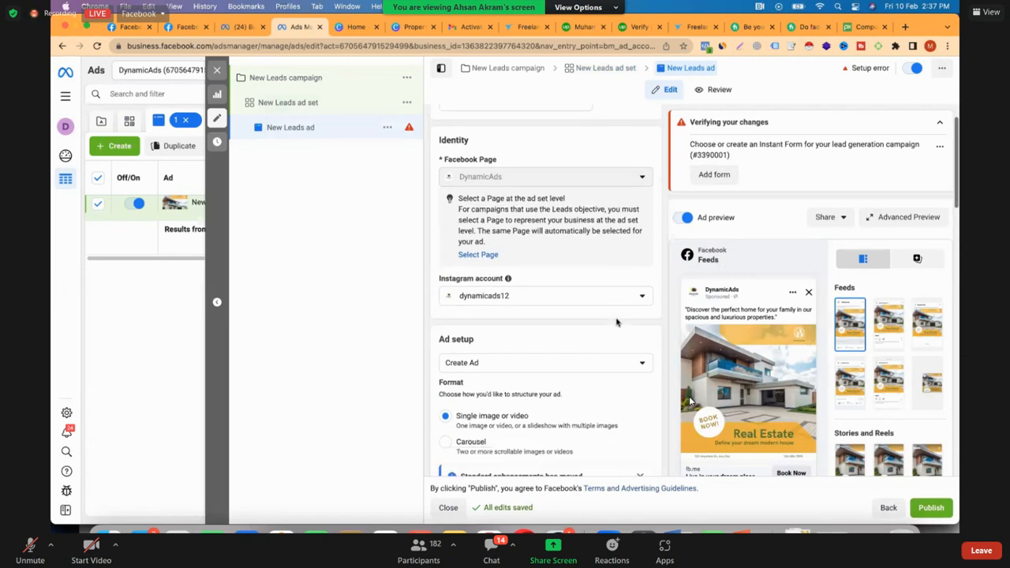
scroll(617, 321, down, 1)
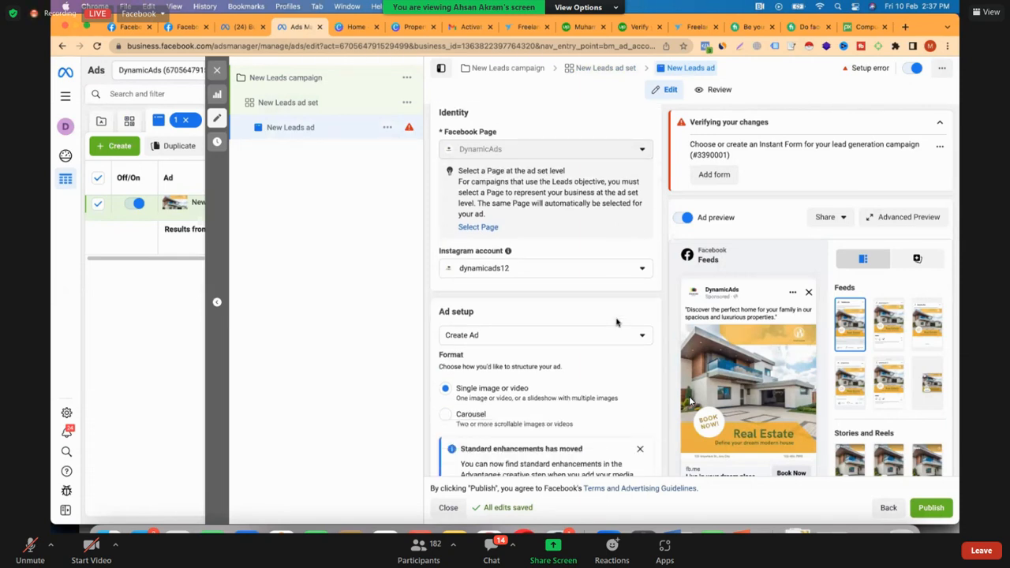
scroll(617, 322, down, 3)
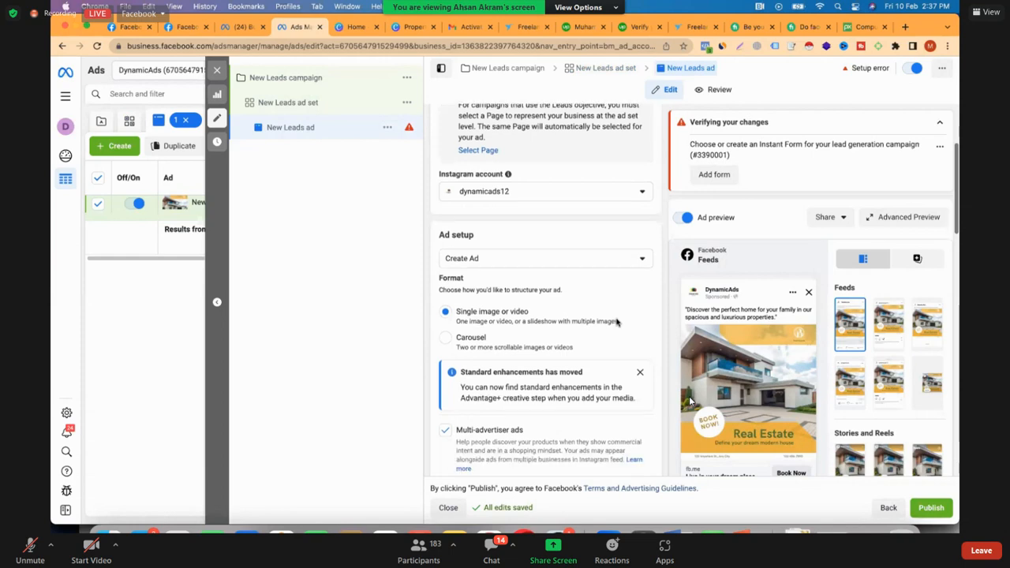
scroll(617, 322, down, 2)
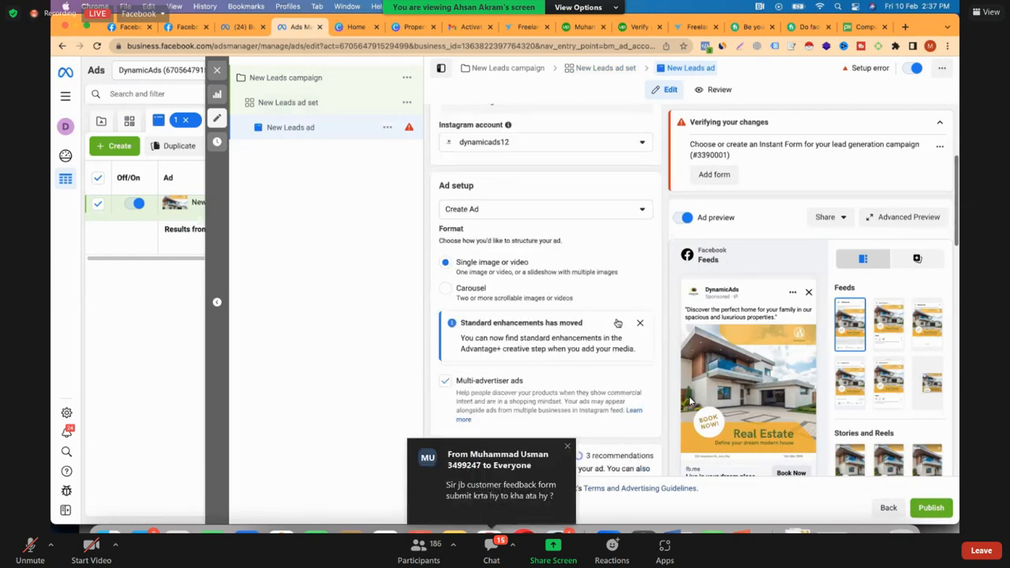
scroll(618, 322, down, 3)
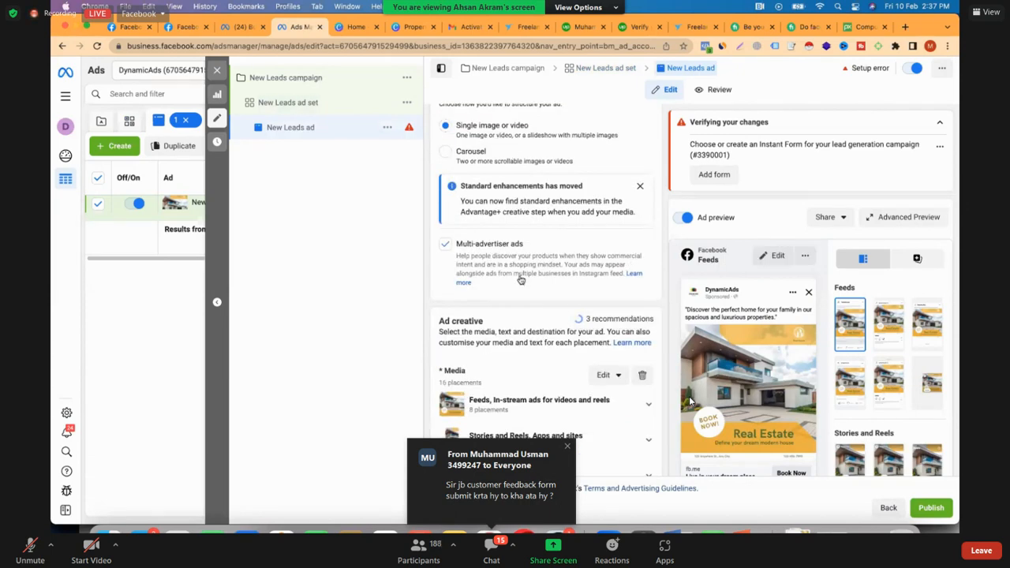
scroll(524, 261, down, 1)
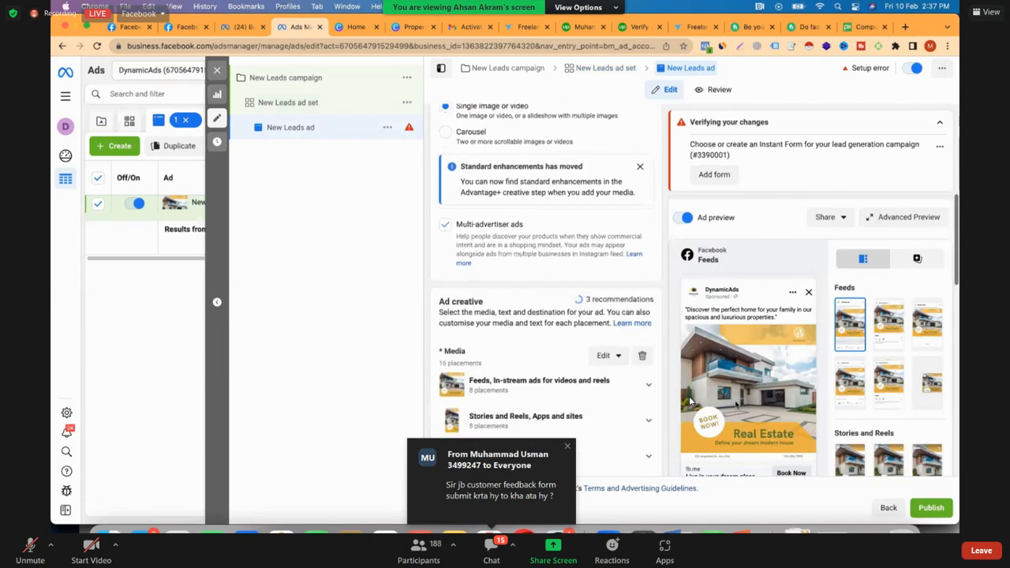
scroll(618, 292, down, 4)
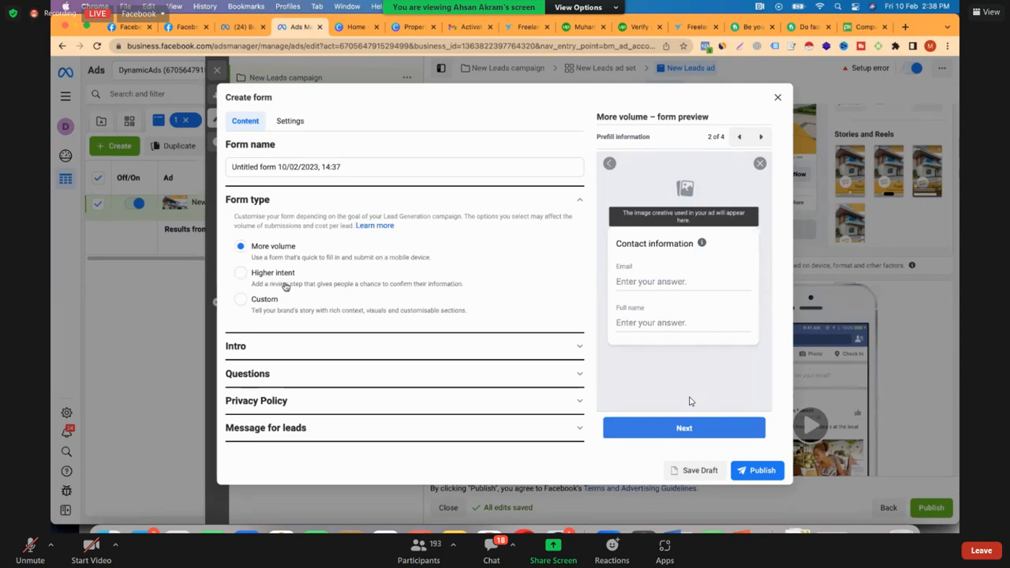
click(285, 285)
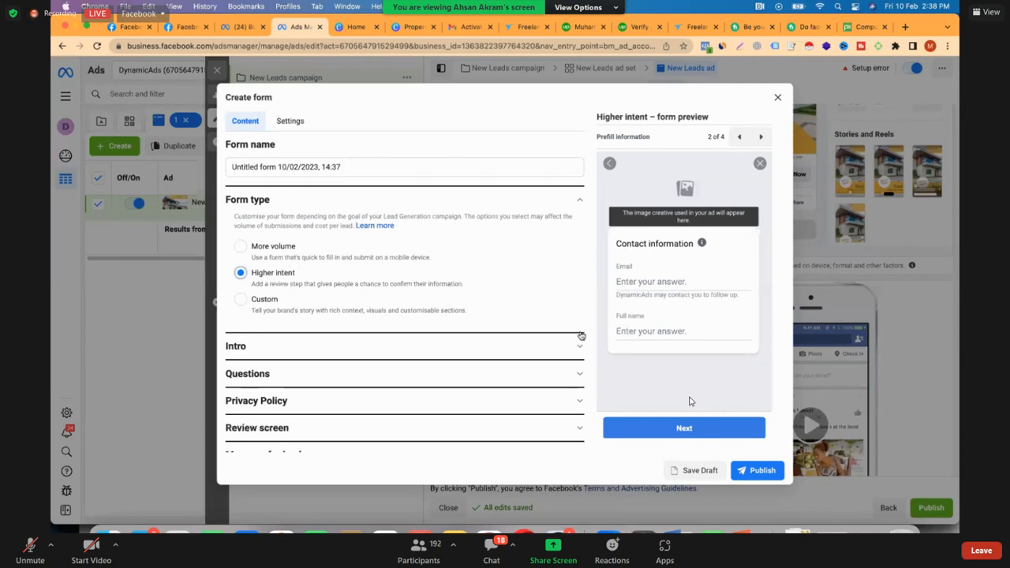
scroll(582, 336, down, 1)
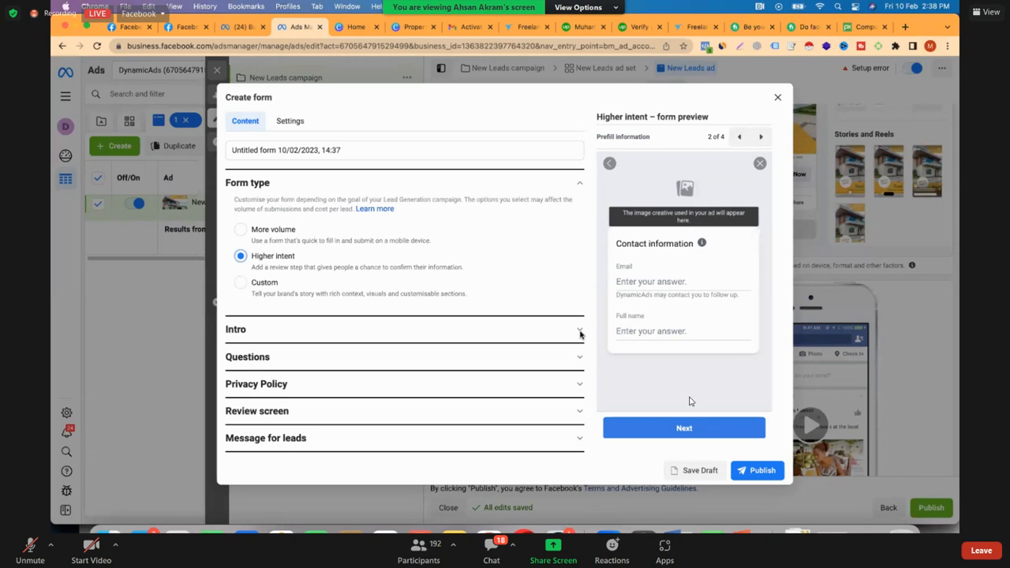
Upload the real estate image from Downloads as the background image of the form's intro
click(580, 331)
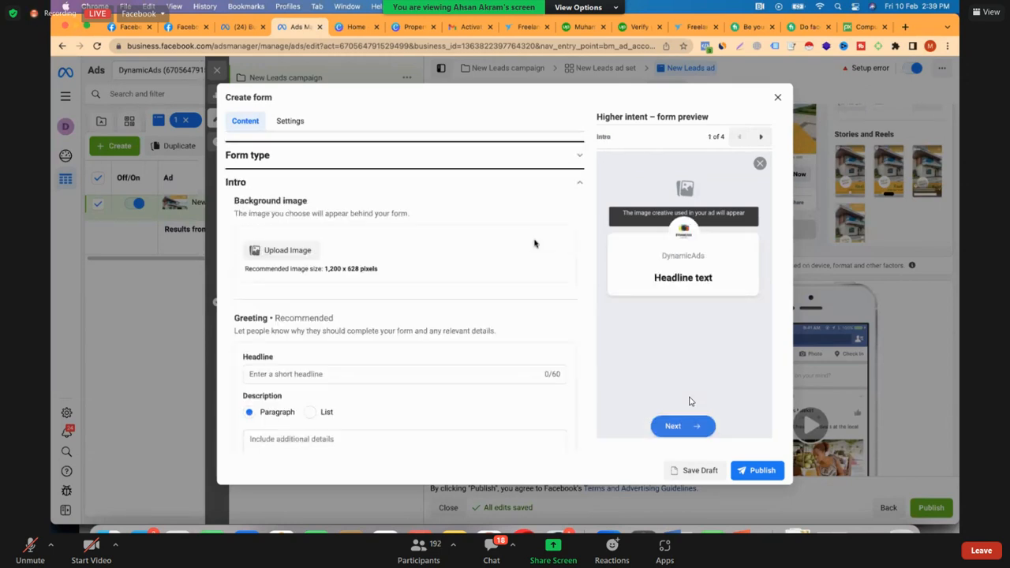
scroll(349, 261, down, 3)
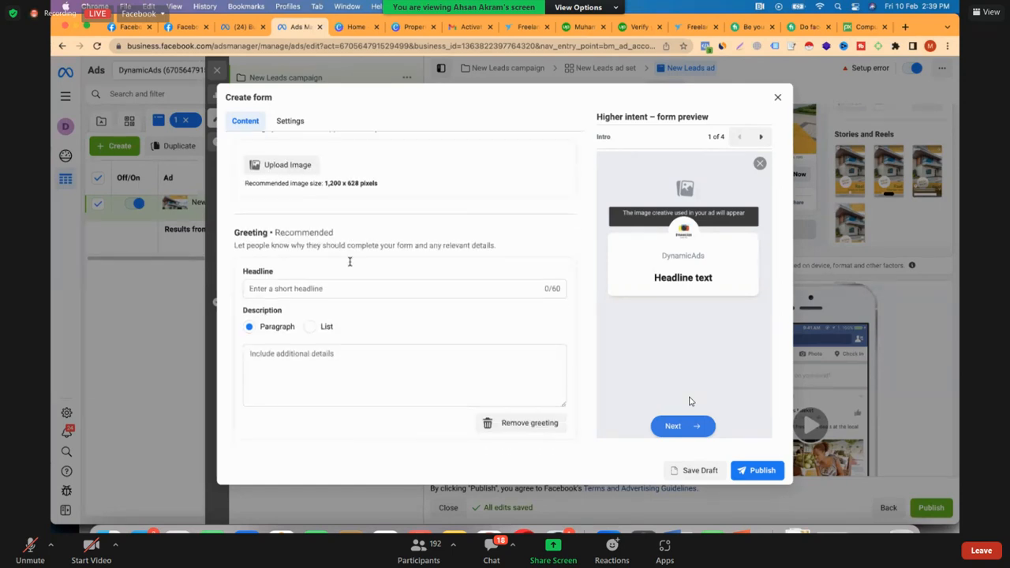
scroll(349, 261, down, 1)
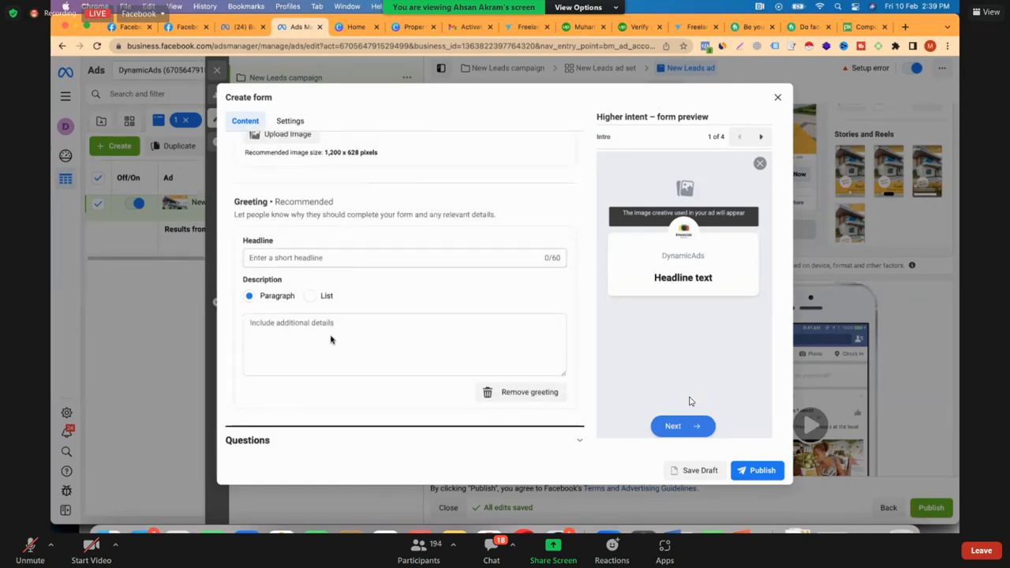
scroll(330, 340, down, 1)
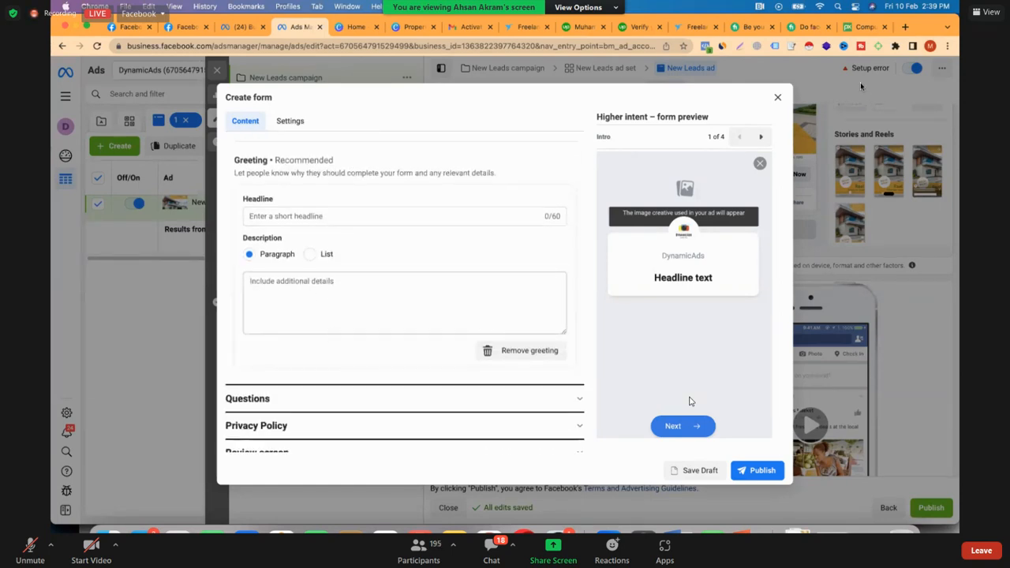
scroll(467, 246, down, 1)
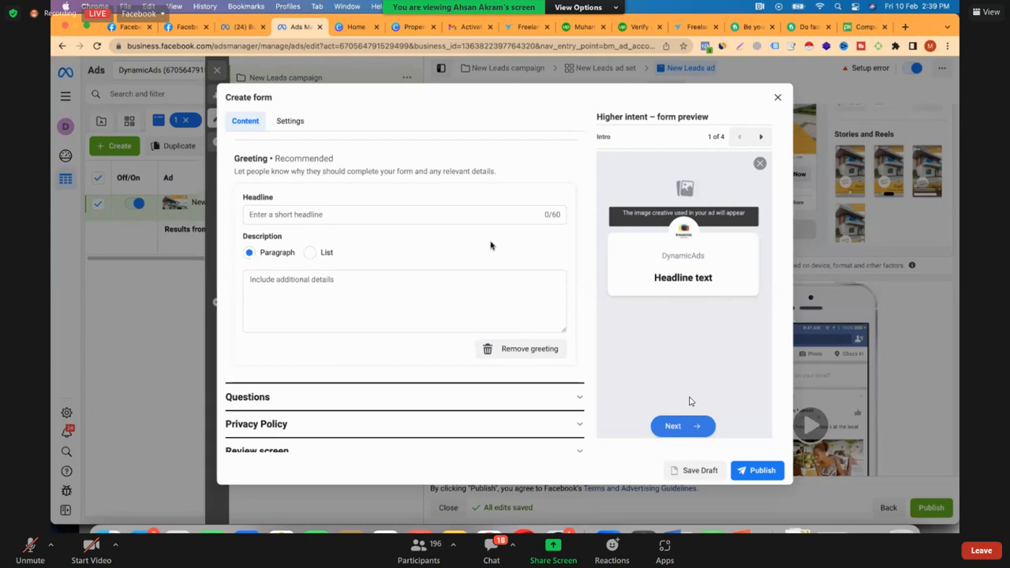
scroll(490, 245, down, 2)
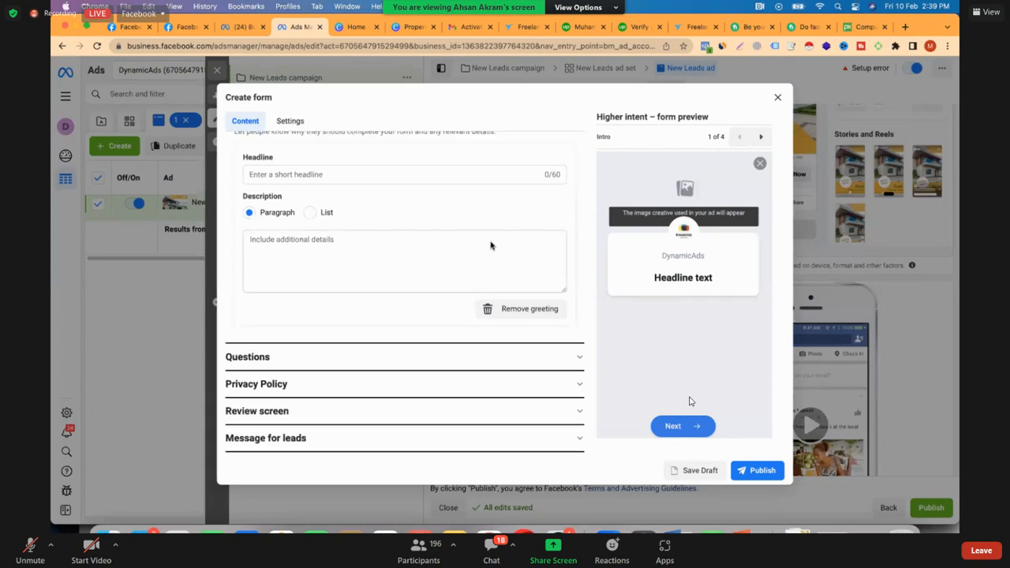
scroll(286, 193, up, 4)
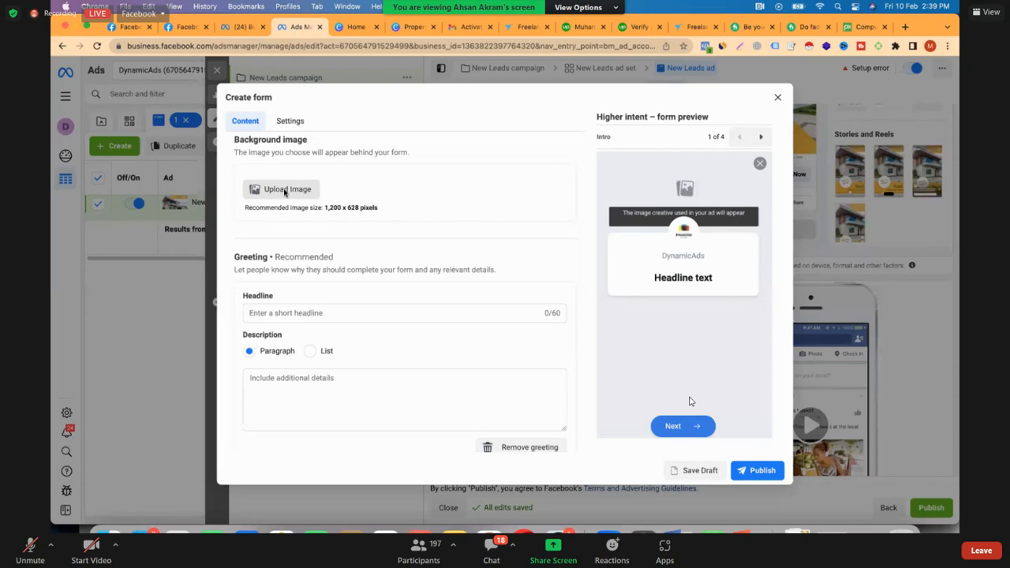
click(285, 190)
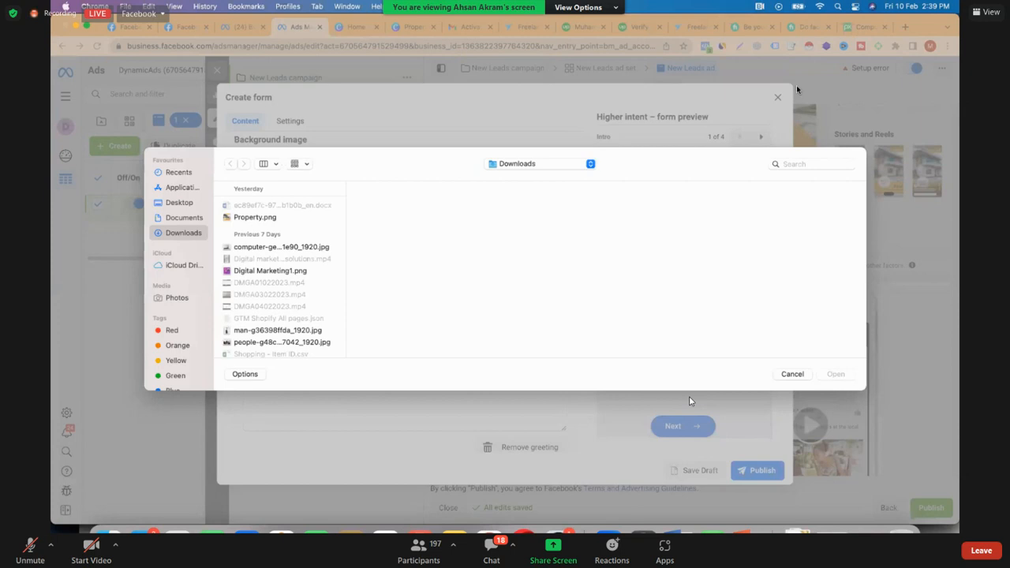
key(Down)
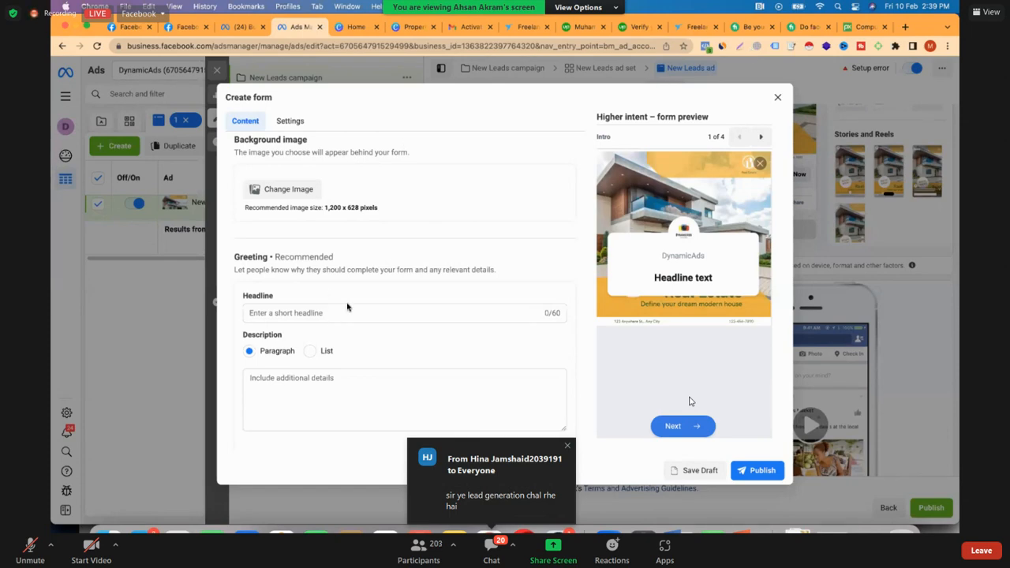
Set the greeting headline to "Live in your dream place" and add a paragraph offering a dream house on an easy installments plan with online session booking
scroll(390, 351, down, 1)
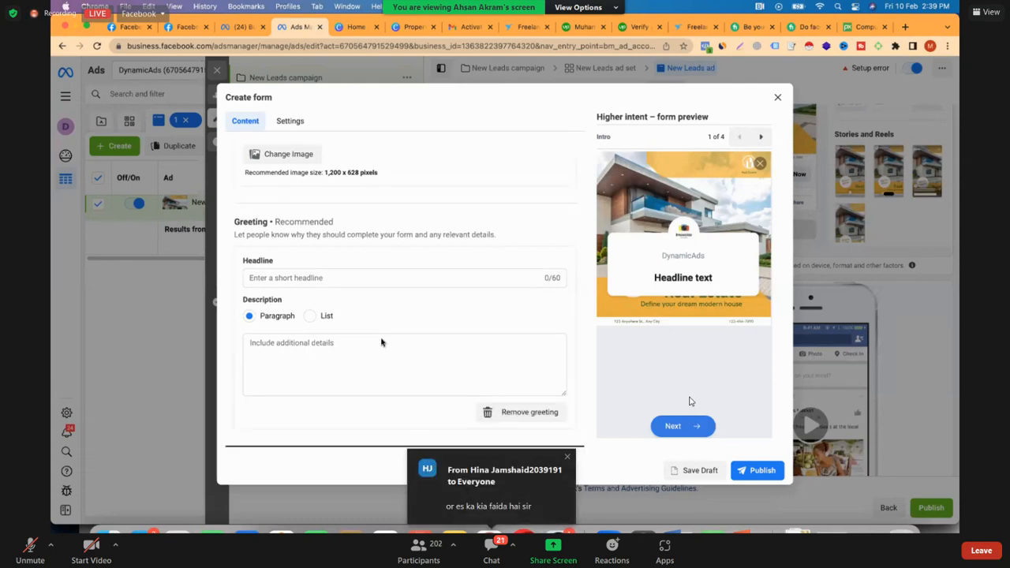
scroll(381, 343, down, 1)
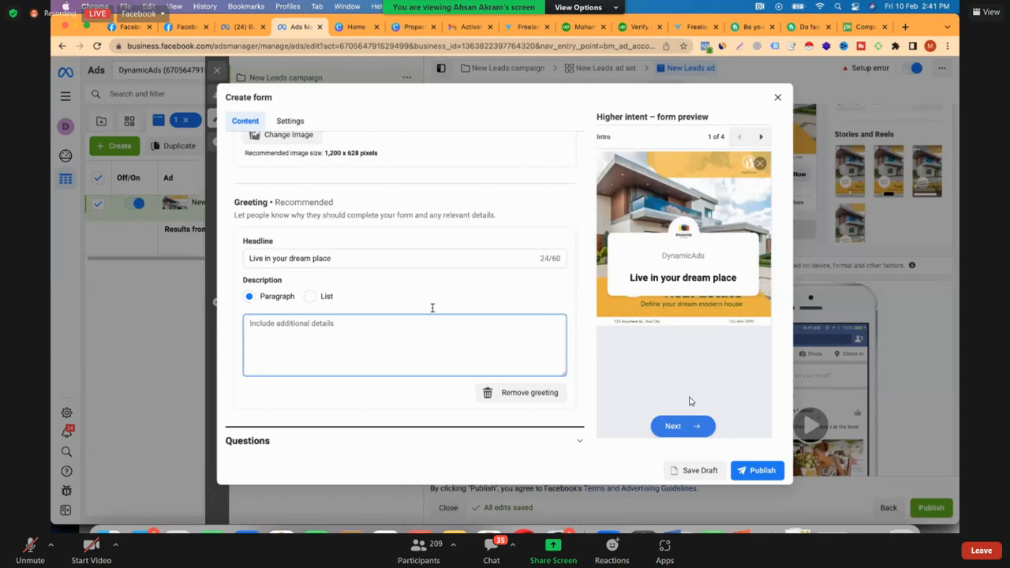
text(Live in your dream place)
text(we are offering a house of your dreams with easy installments plan, So what are you waiting for, book an online session today)
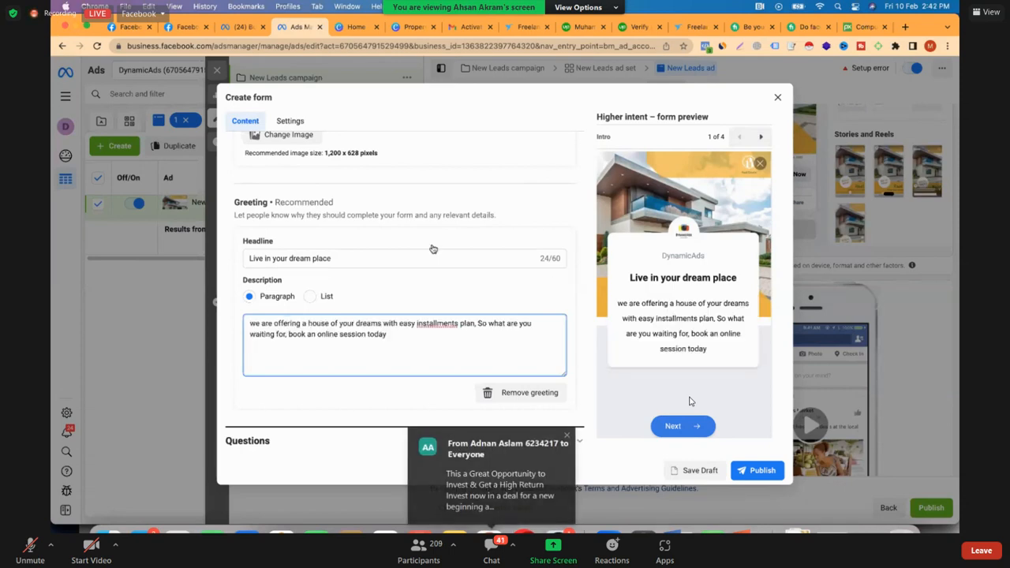
scroll(432, 248, down, 1)
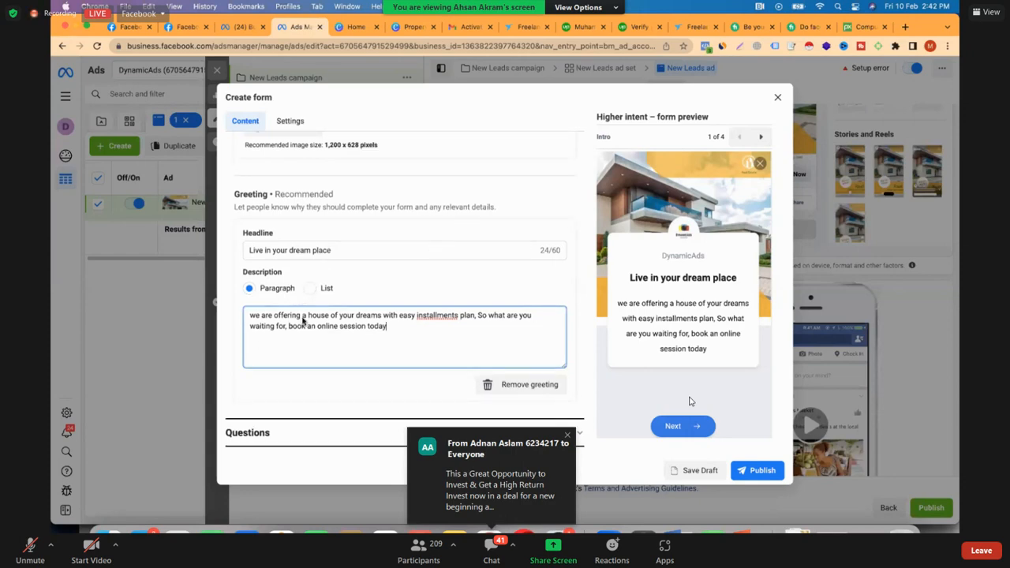
Add phone number and city to the form's prefill questions and move full name above email
click(251, 355)
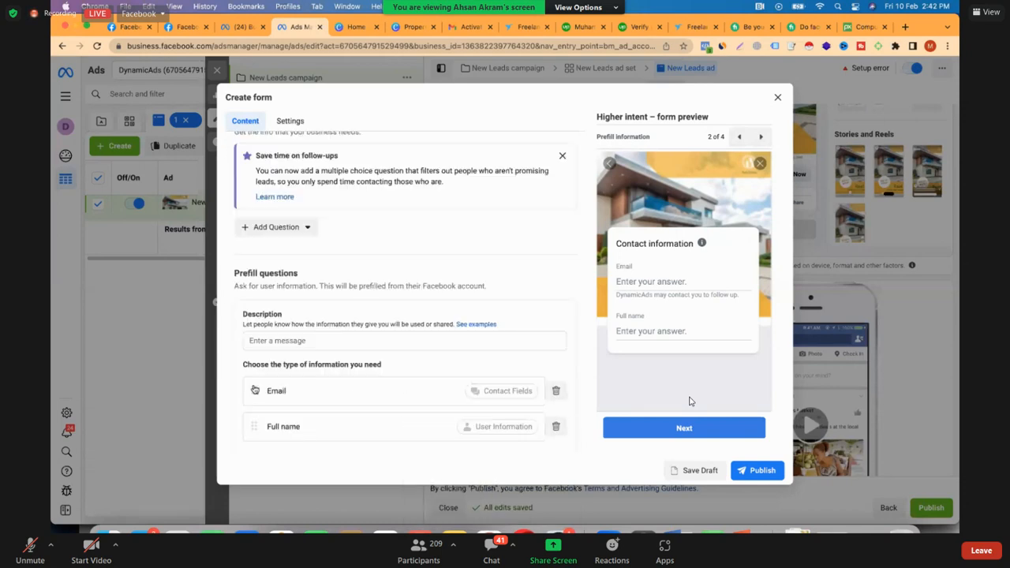
scroll(403, 419, down, 2)
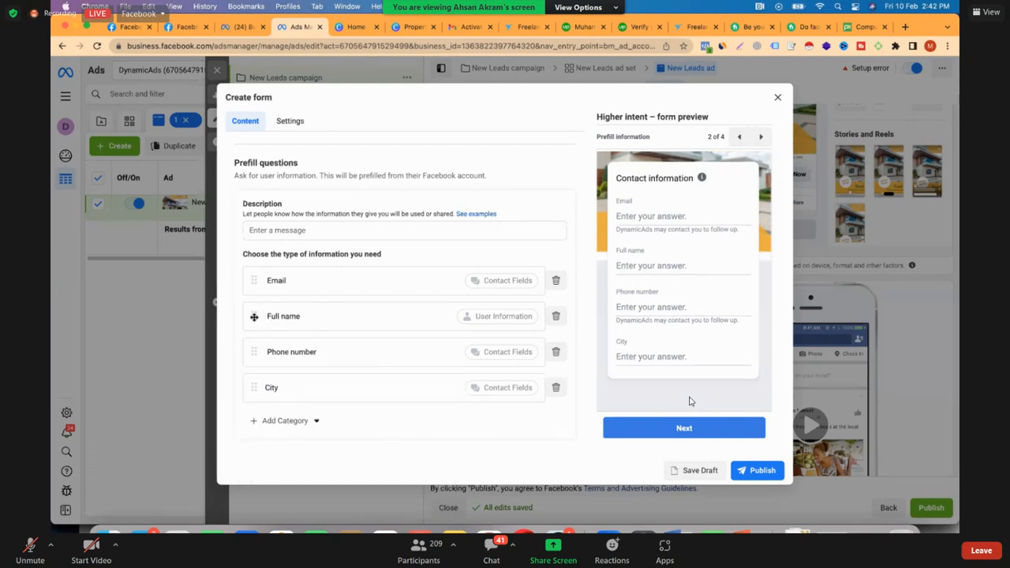
drag(254, 316, 294, 323)
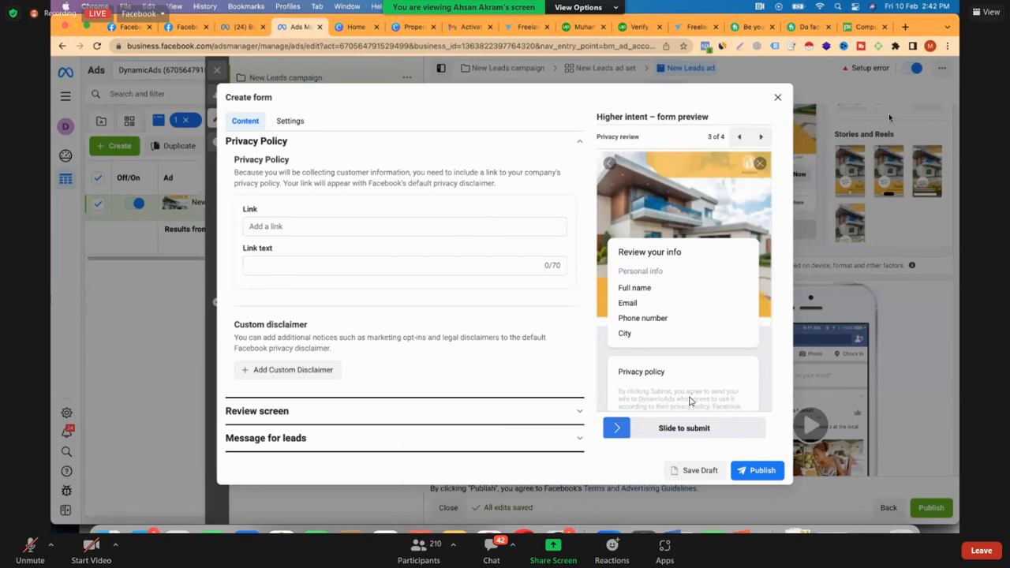
Switch to the Gmail inbox, open the FreePrivacyPolicy message and download the privacy policy agreement for the form's privacy policy section
click(368, 226)
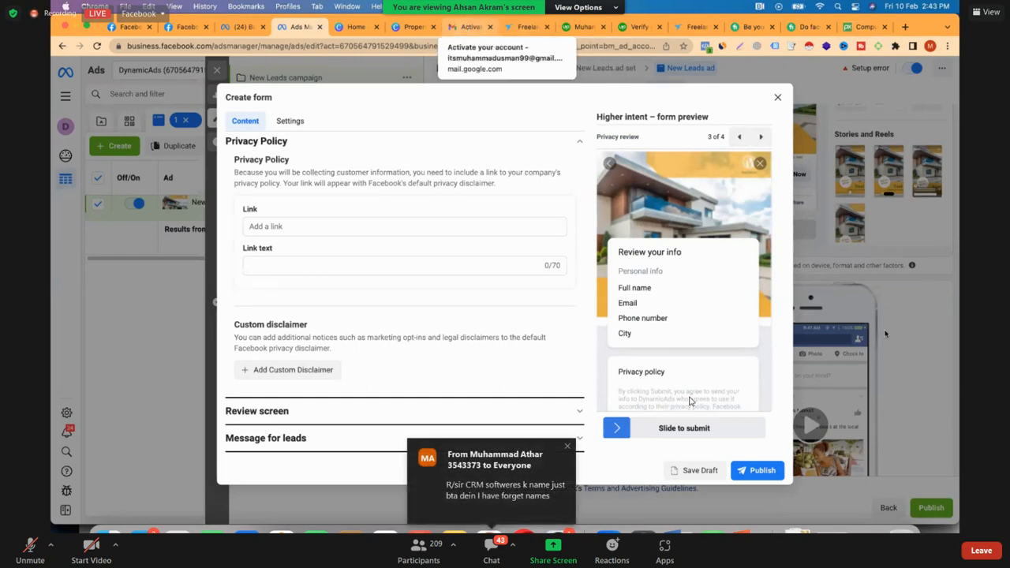
click(469, 27)
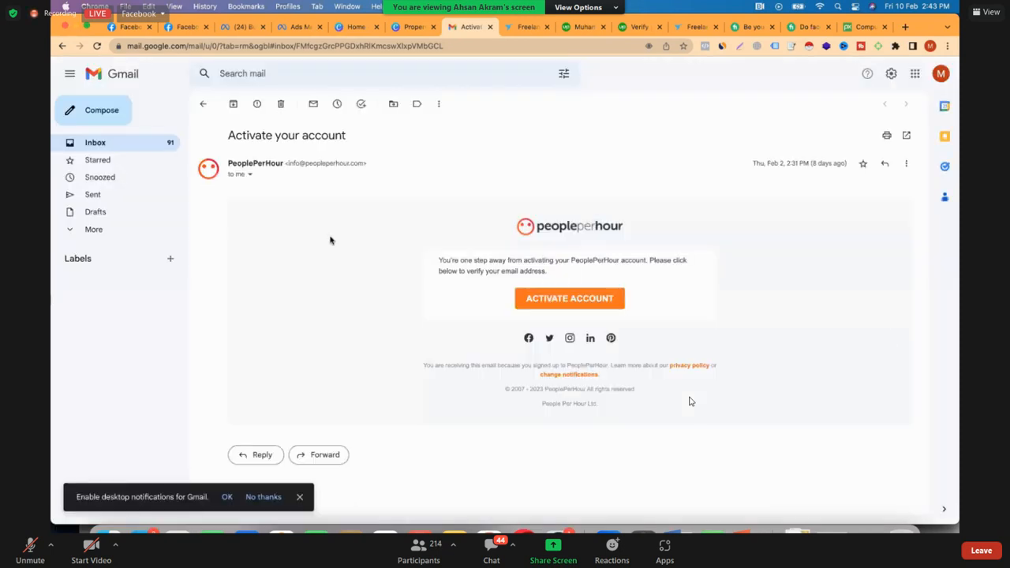
click(118, 143)
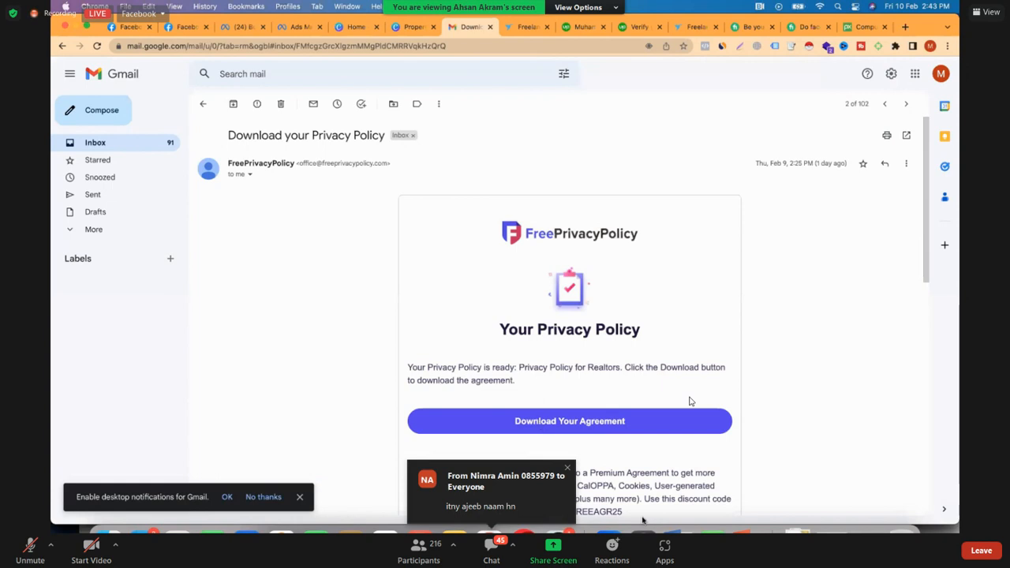
click(538, 422)
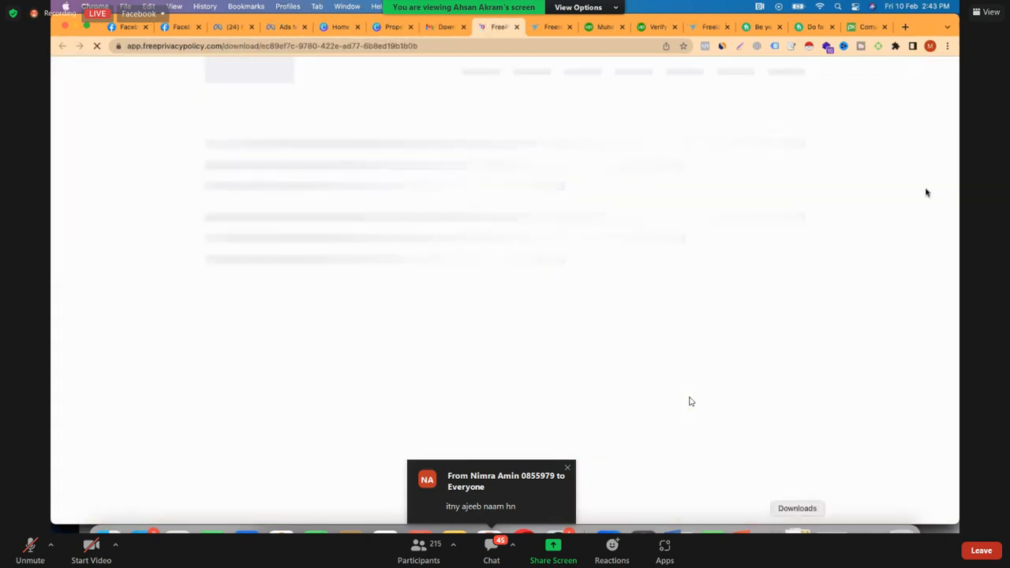
Open the downloaded privacy policy .docx from Downloads in Word and discard the blank Template1 document without saving
click(798, 530)
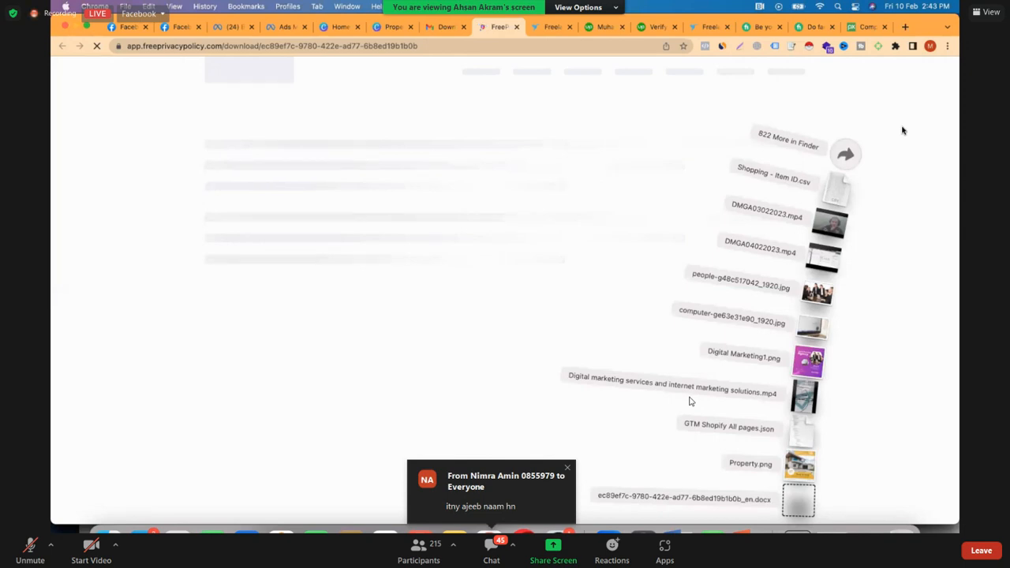
click(801, 500)
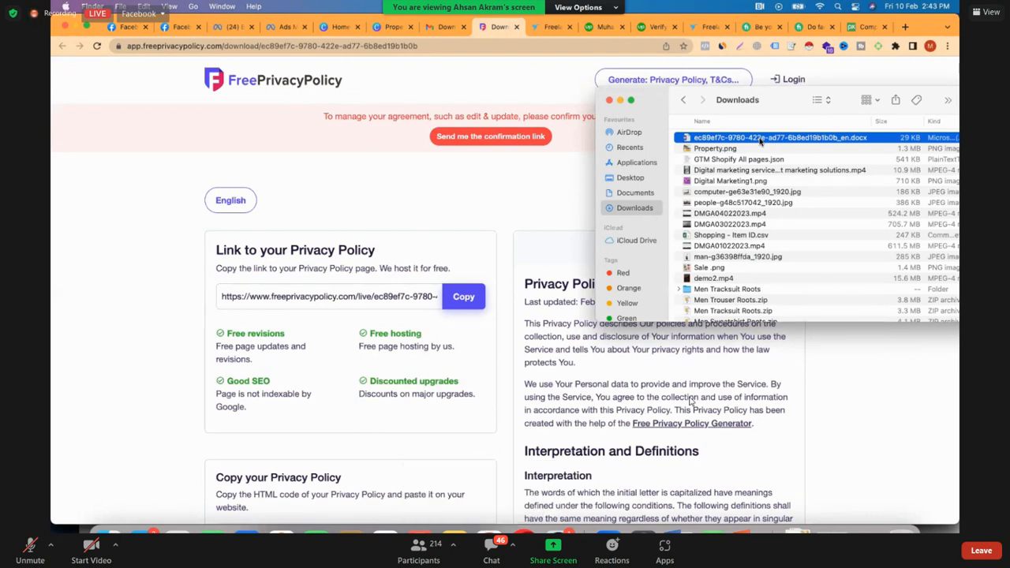
double_click(760, 138)
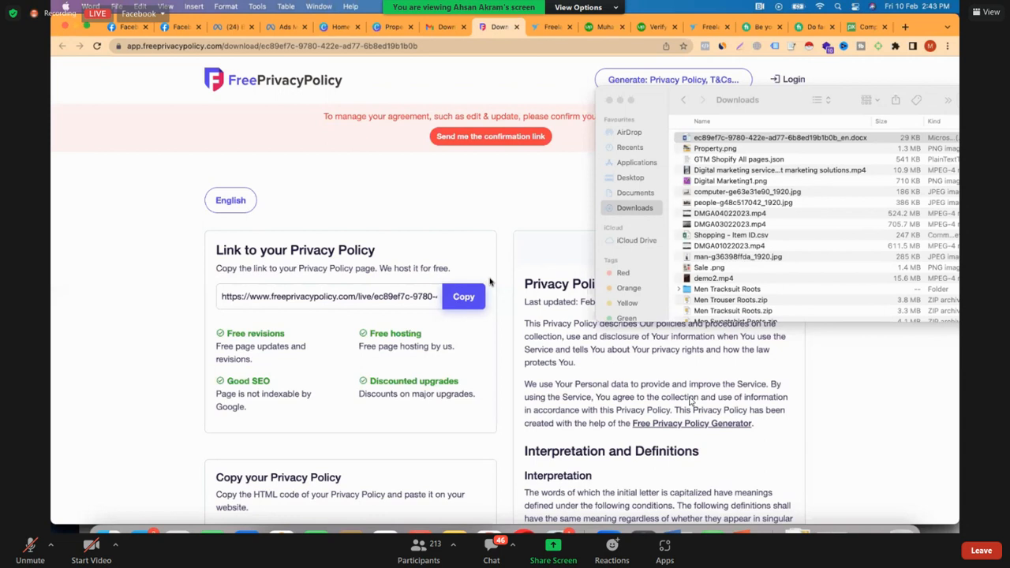
scroll(489, 281, up, 1)
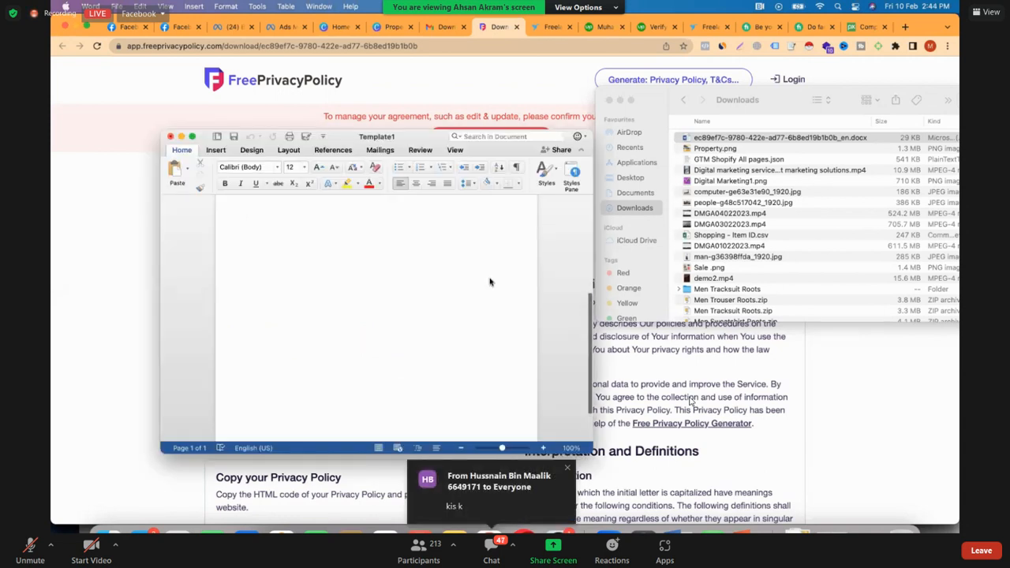
scroll(467, 267, down, 1)
scroll(467, 267, up, 2)
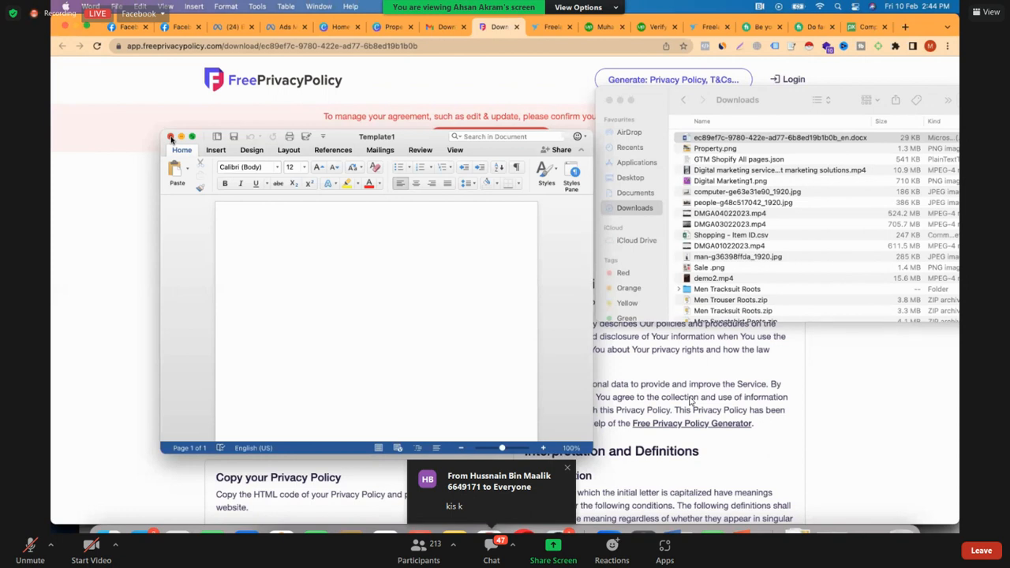
key(super+w)
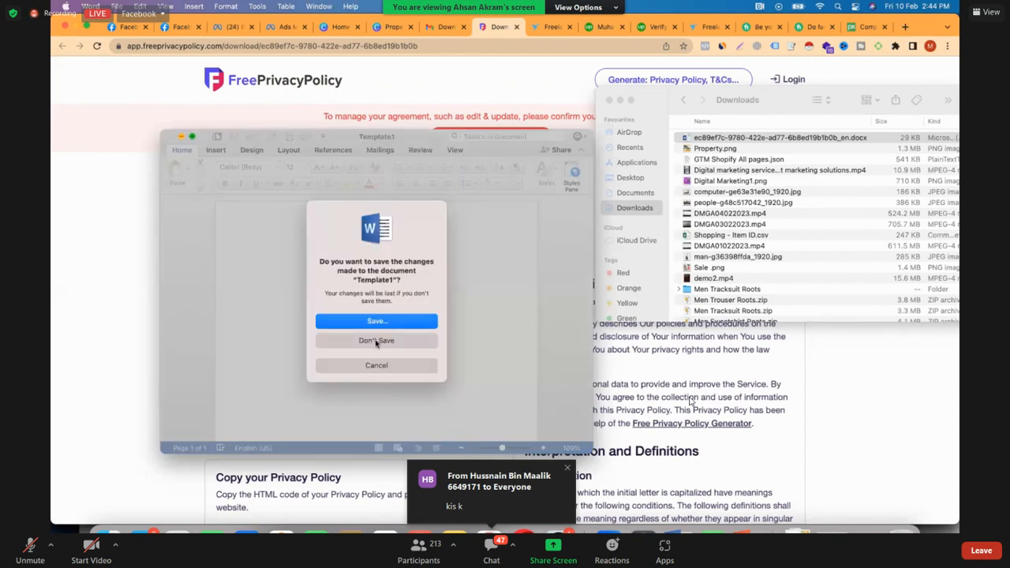
click(377, 341)
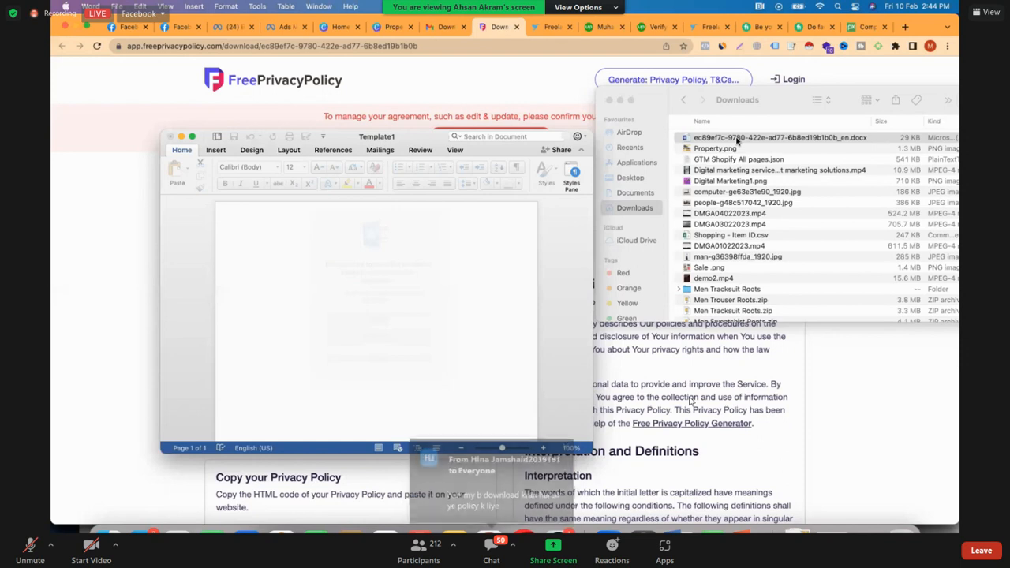
click(737, 139)
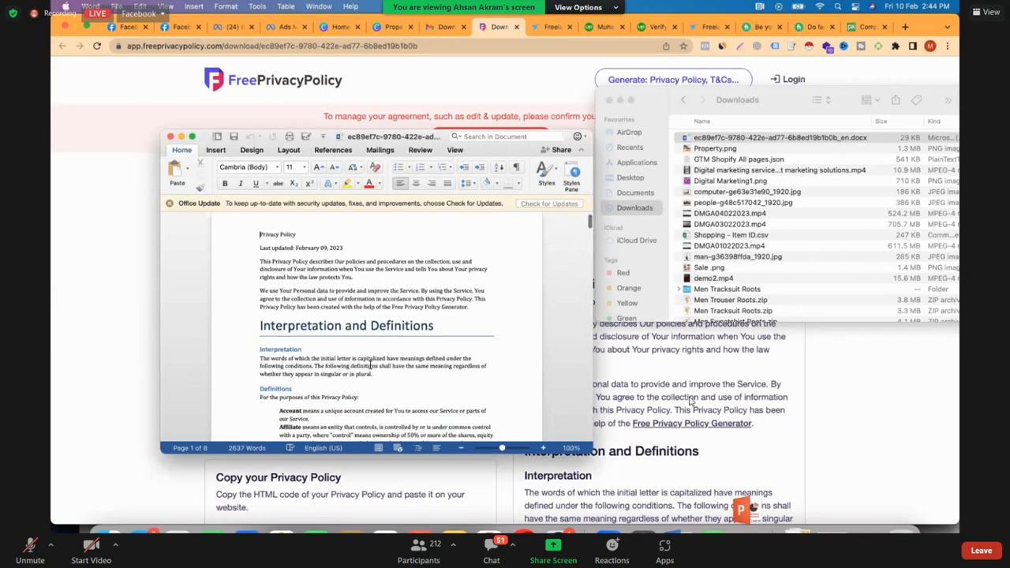
Select the entire text of the privacy policy document in Word and copy it
key(super+a)
drag(370, 365, 370, 366)
scroll(370, 365, down, 4)
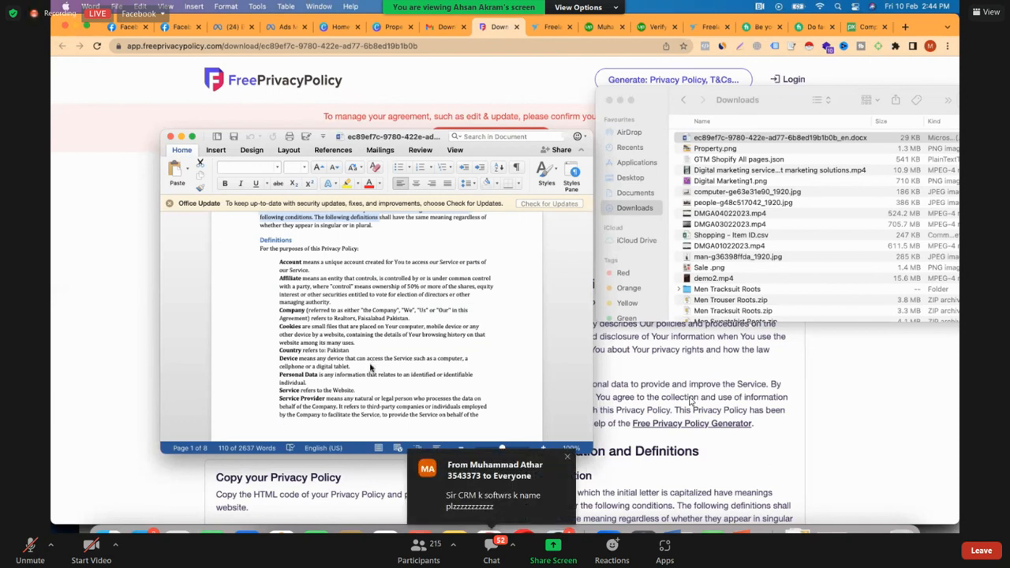
key(shift+Down)
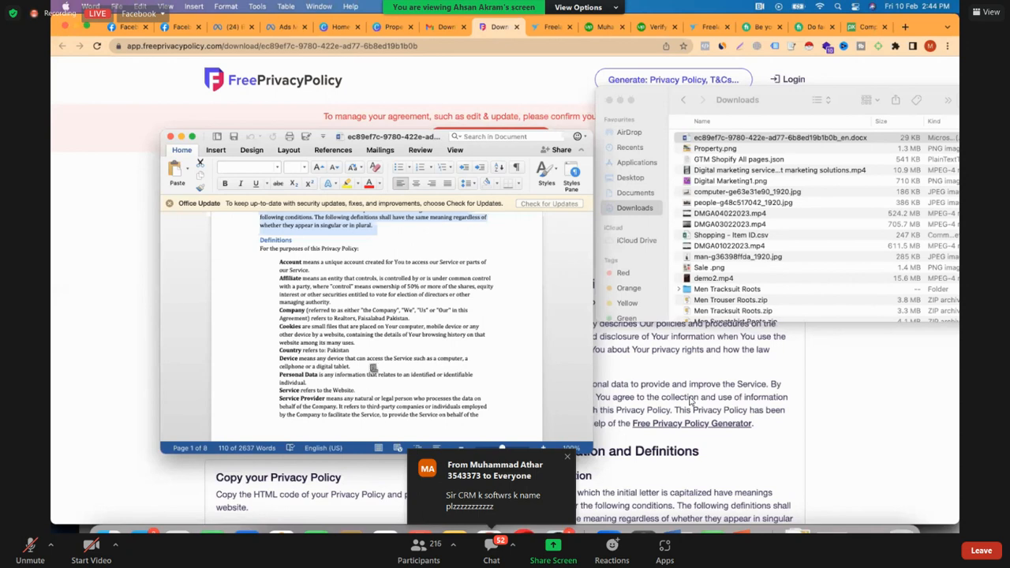
key(shift+Page_Down)
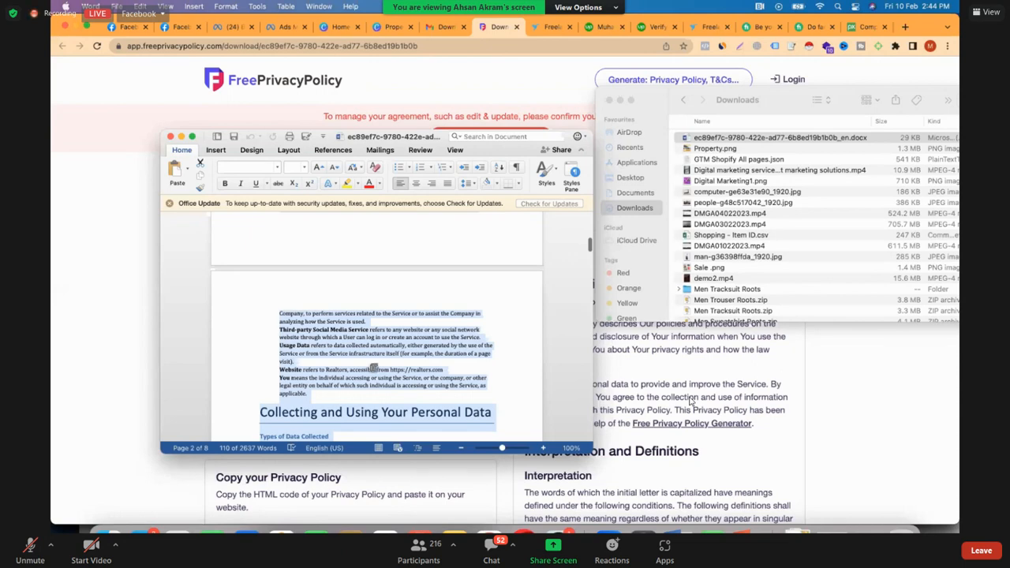
scroll(370, 367, down, 5)
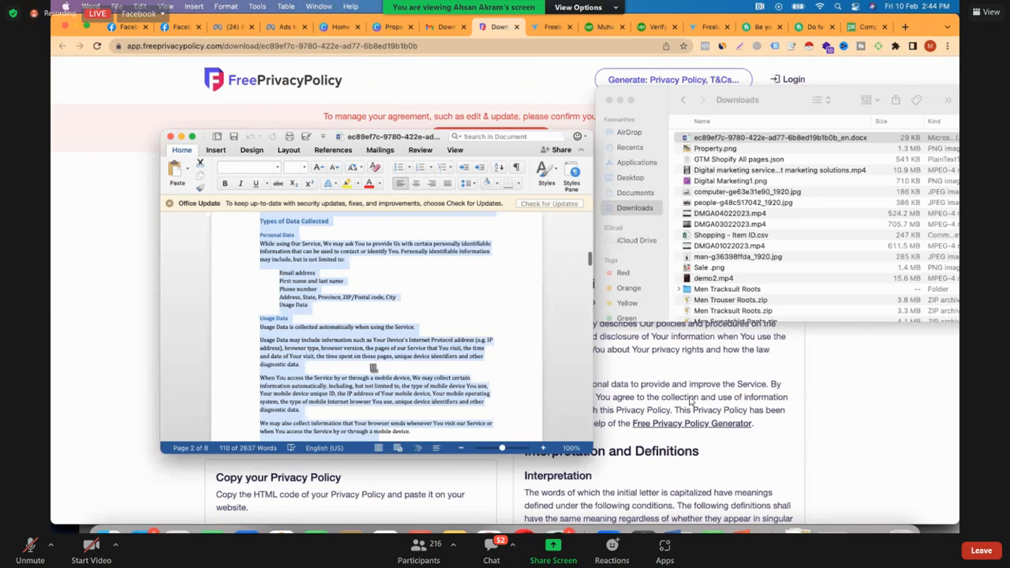
scroll(370, 368, down, 15)
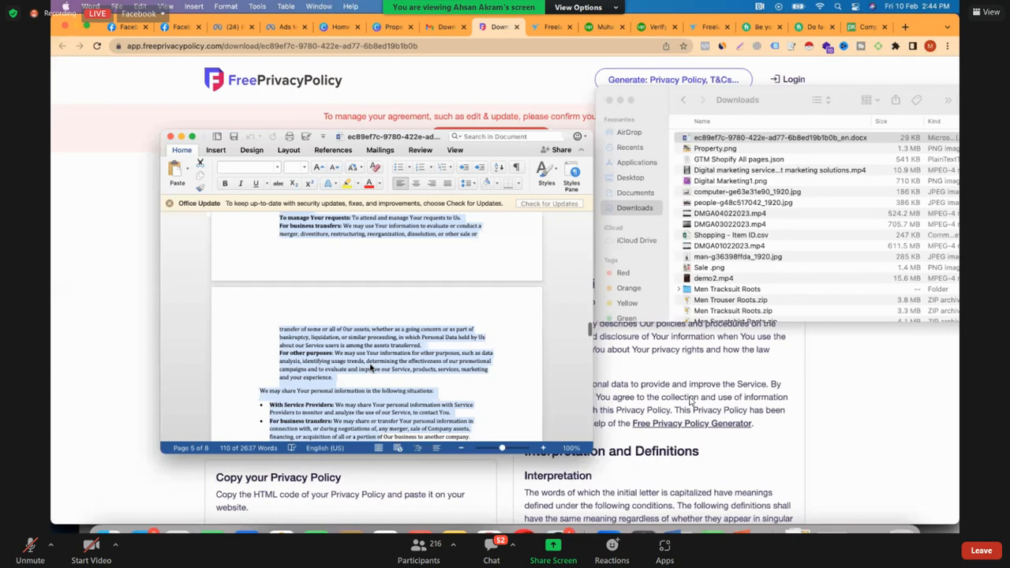
scroll(370, 368, down, 5)
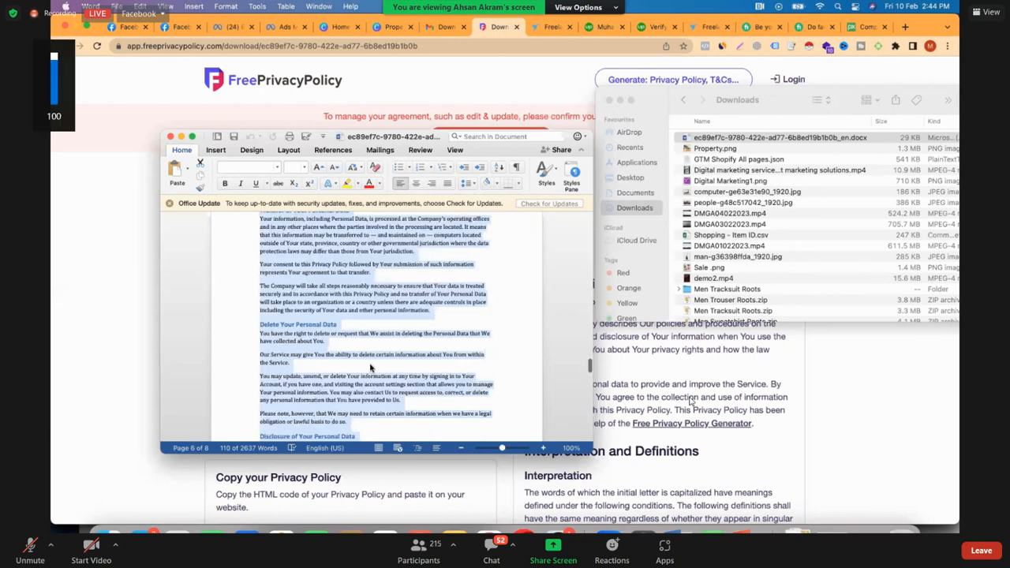
key(super+a)
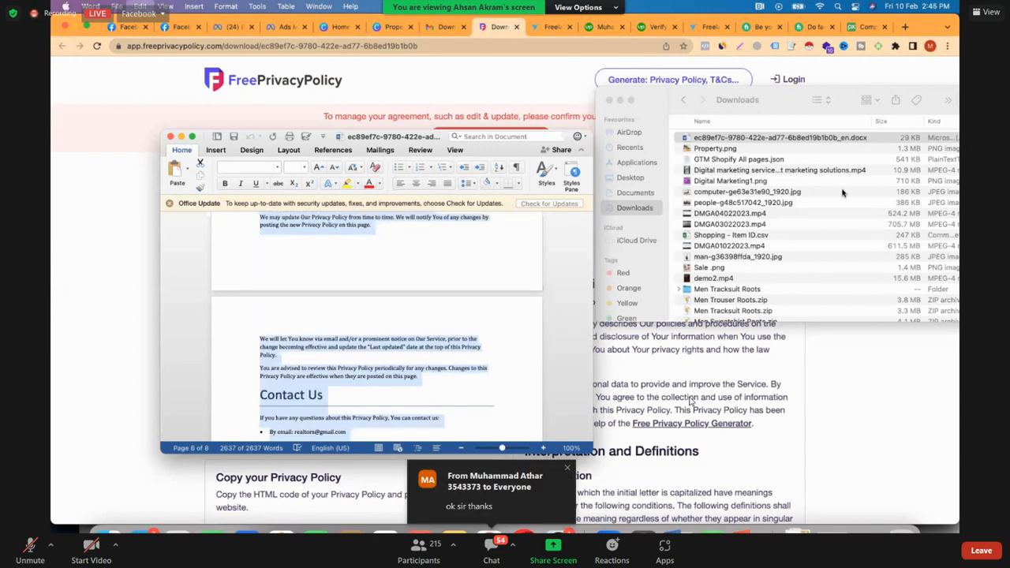
Create a blank document in Google Docs in a new browser tab and paste the copied privacy policy text
click(905, 27)
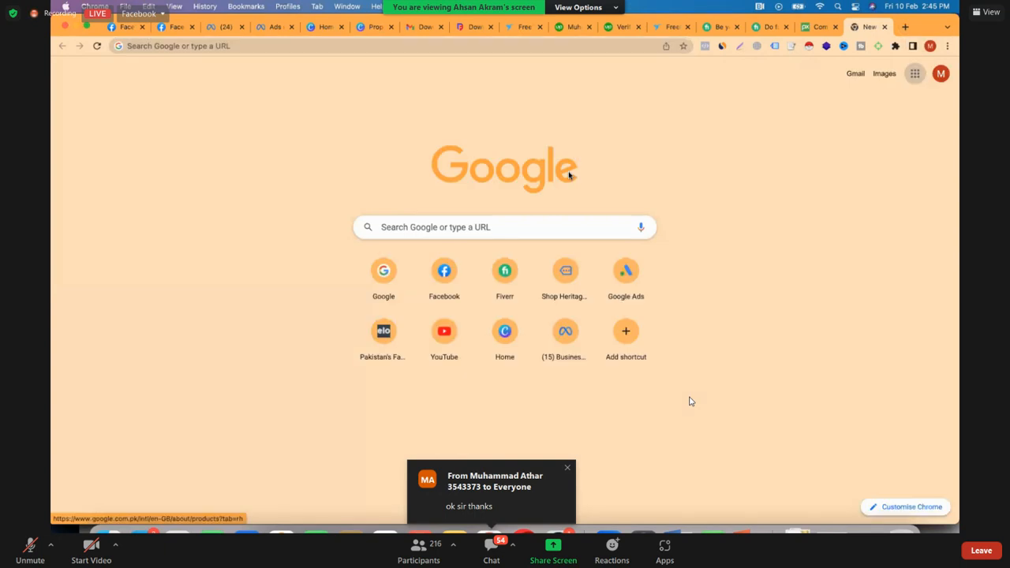
click(915, 74)
scroll(857, 224, down, 1)
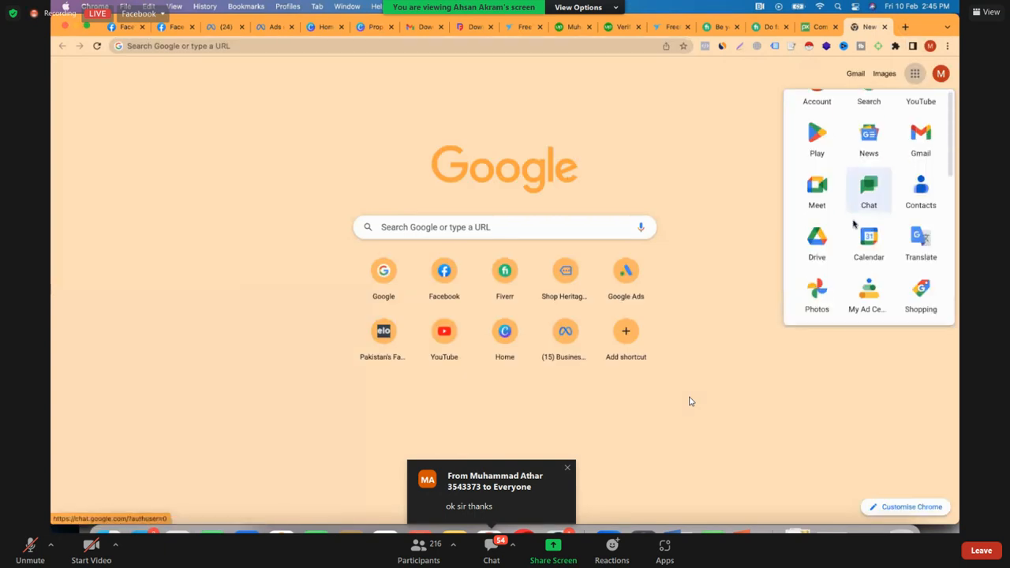
scroll(868, 268, down, 2)
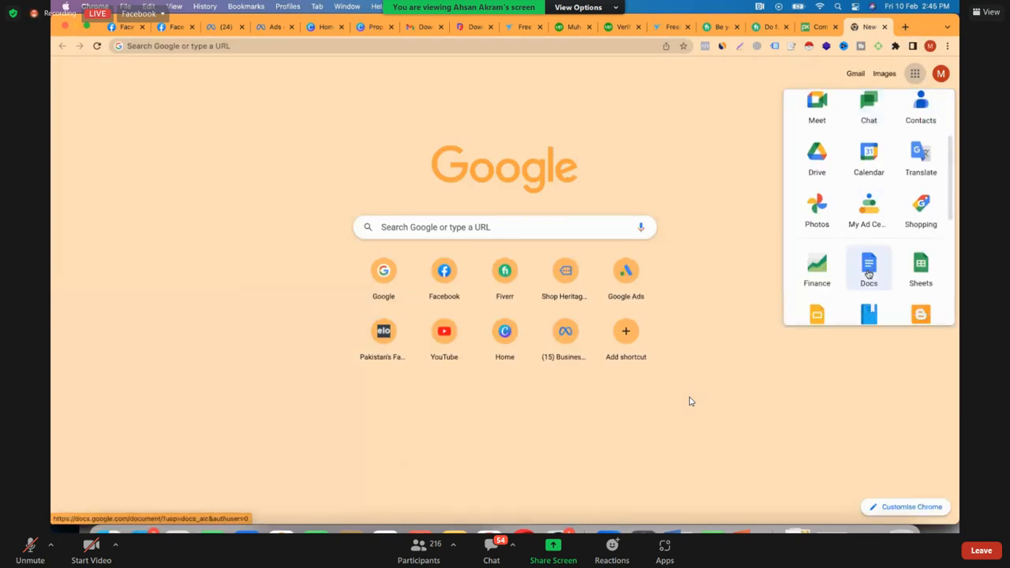
click(868, 273)
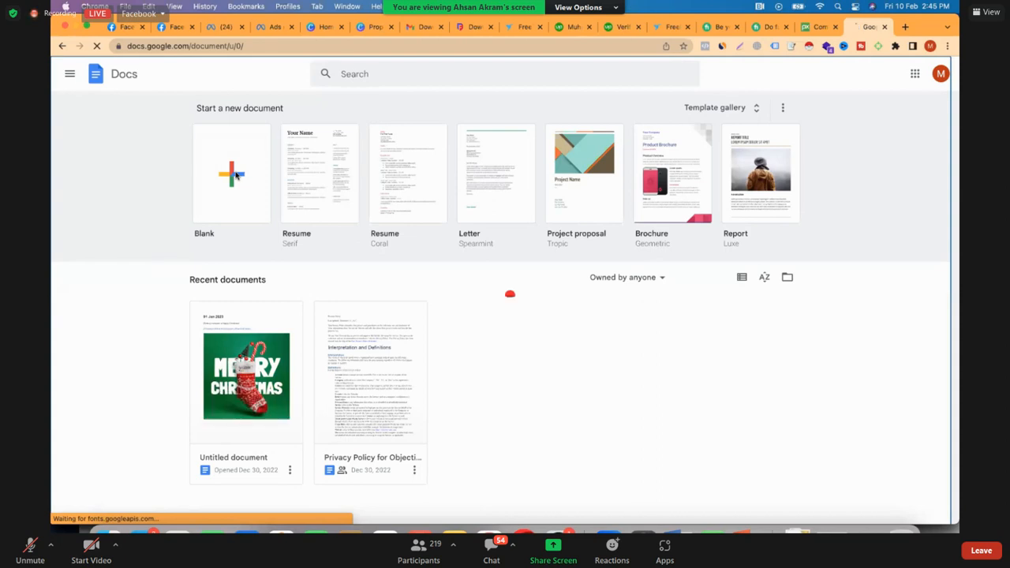
click(235, 175)
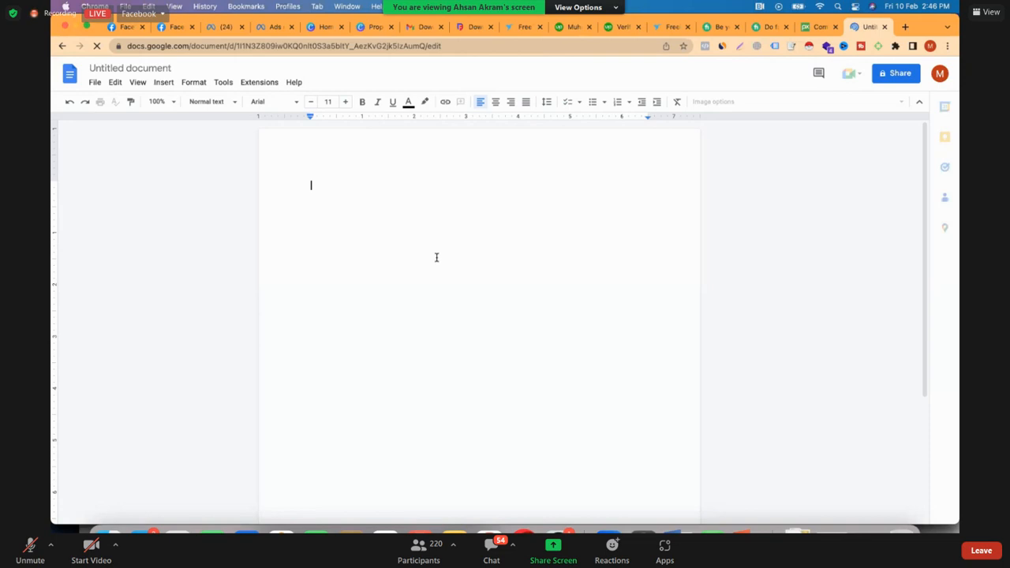
key(super+v)
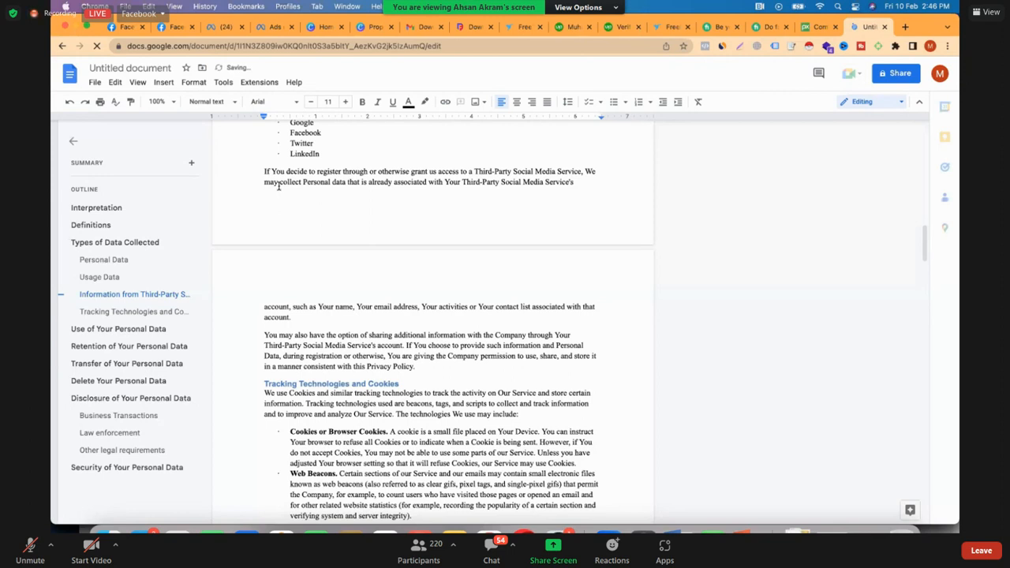
scroll(279, 187, up, 20)
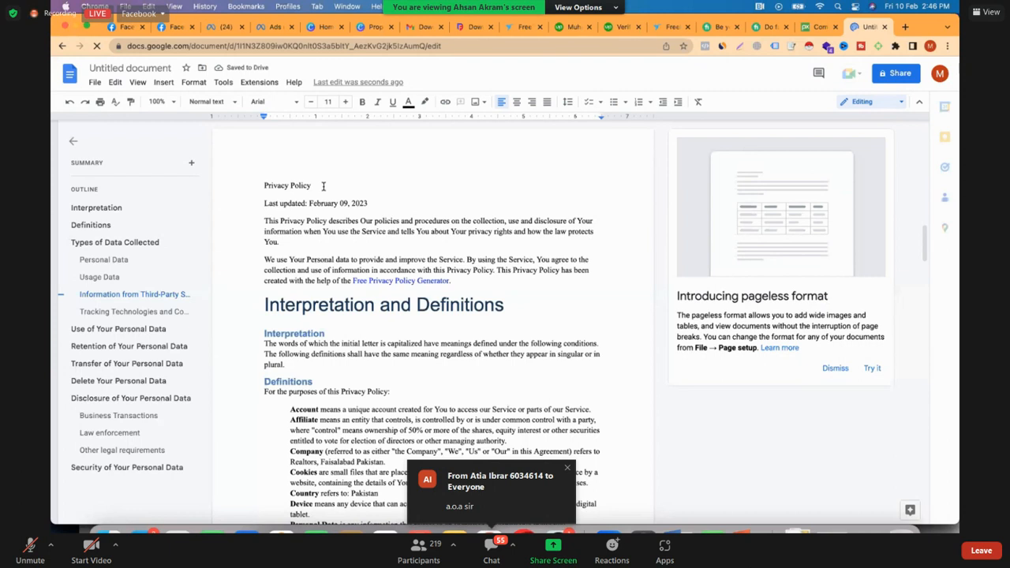
Extend the document's first line to read "Privacy Policy for Realtors"
triple_click(322, 186)
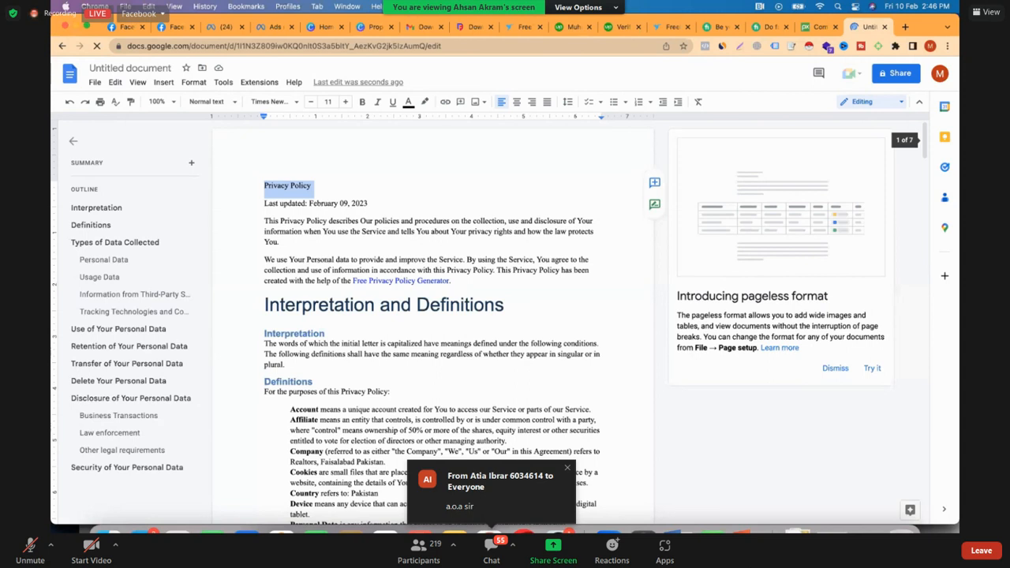
click(311, 185)
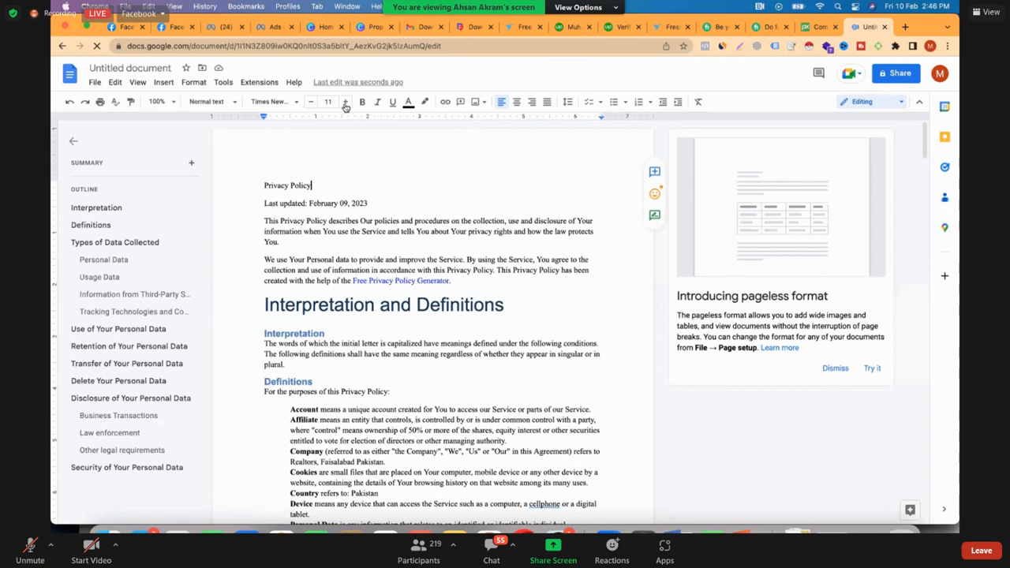
text(for Realtors)
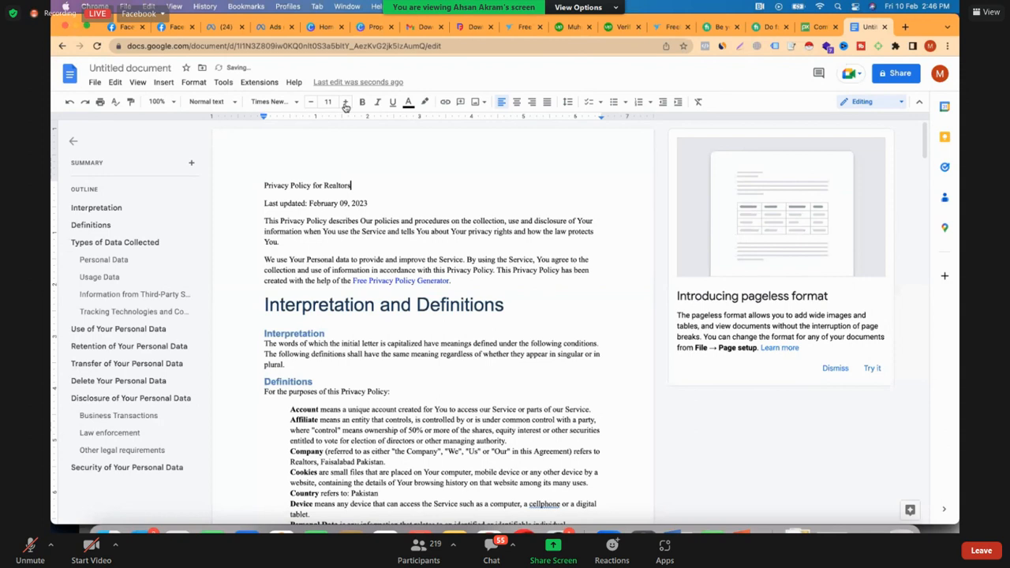
Make the title line bold at font size 17 and name the document "Privacy Policy for Realtors"
key(shift+Home)
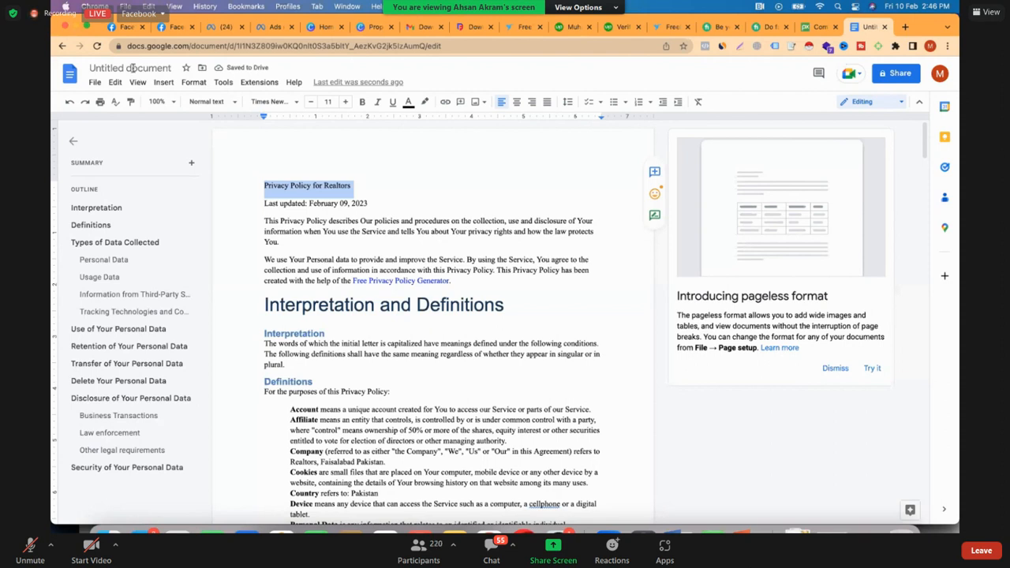
key(ctrl+shift+period)
key(ctrl+shift+period)
key(ctrl+shift+period)
key(ctrl+shift+period)
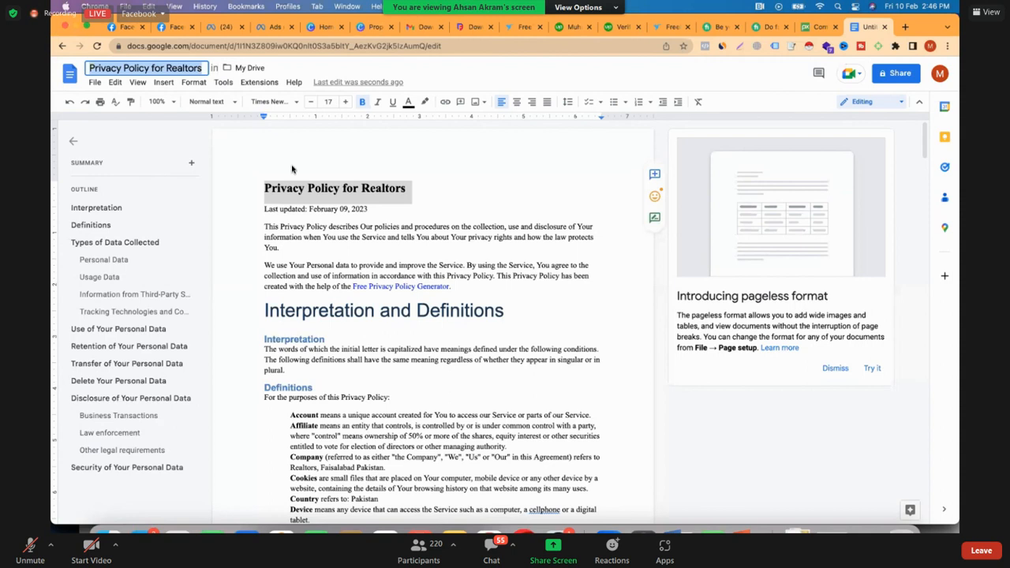
key(ctrl+alt+f)
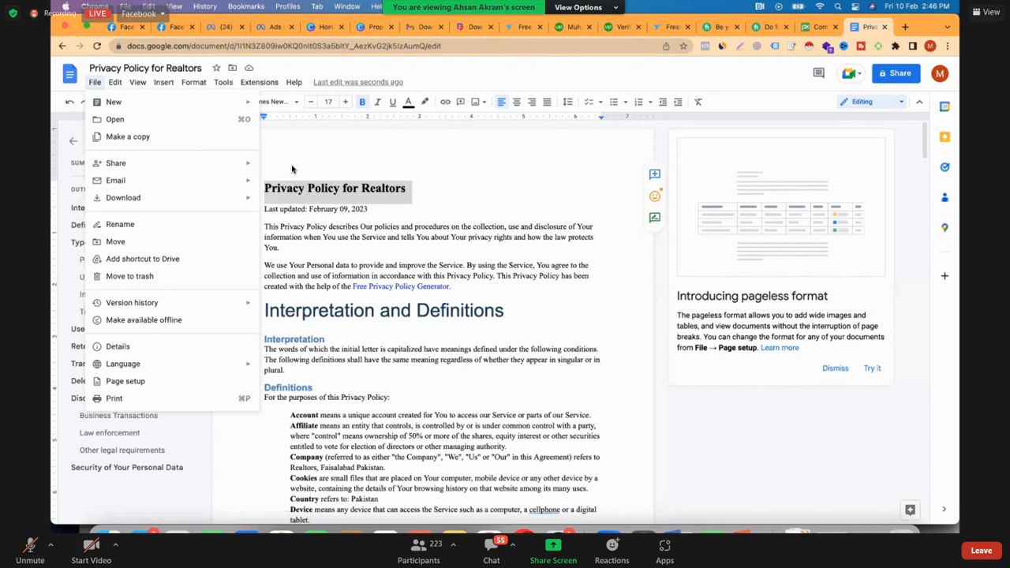
Share the privacy policy document with anyone who has the link as Viewer and copy its link
click(291, 168)
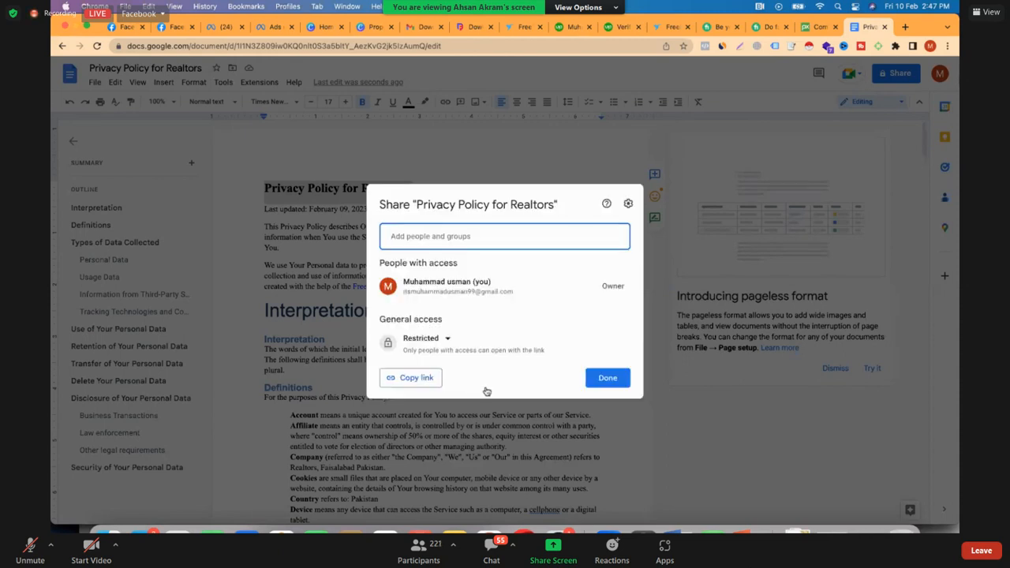
click(427, 338)
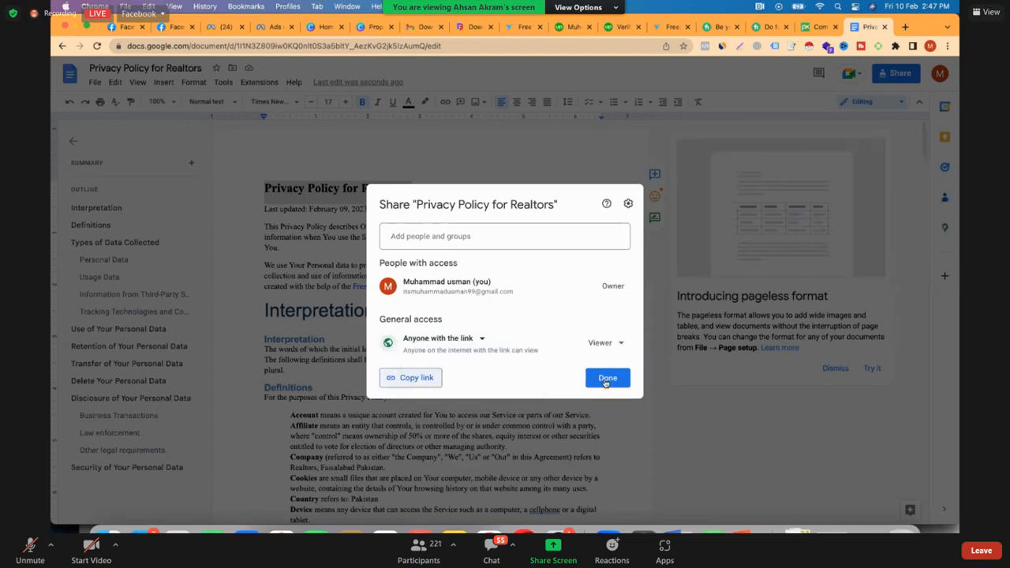
click(606, 382)
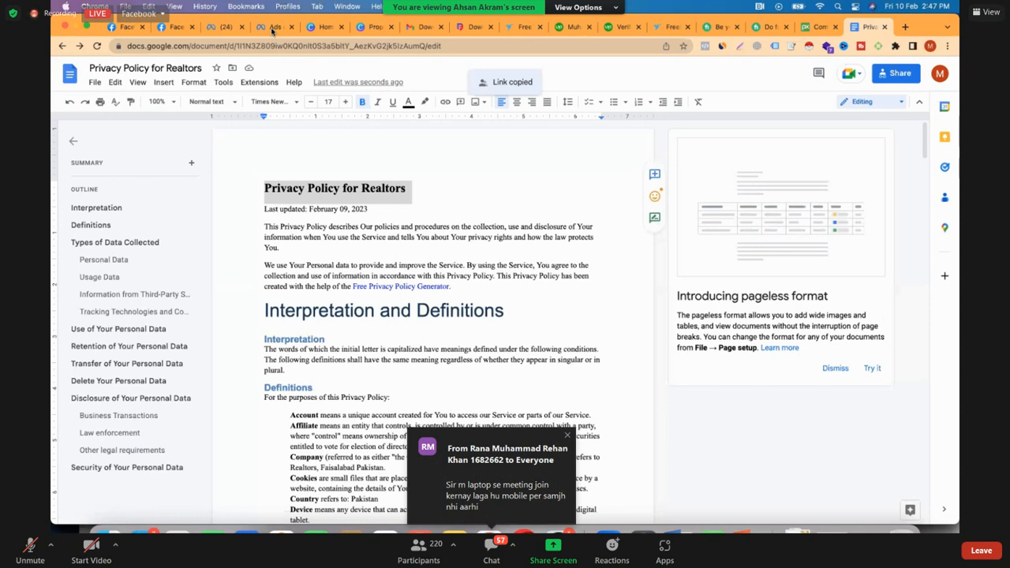
In the Facebook lead form, paste the copied document link as the privacy policy link with the link text "Privacy Policy for realtors"
click(273, 28)
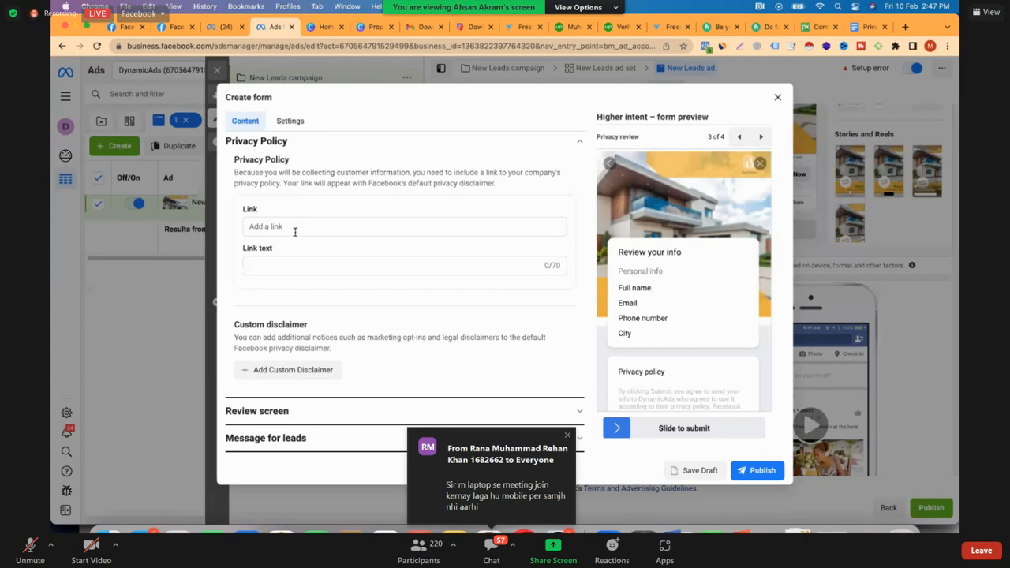
click(294, 231)
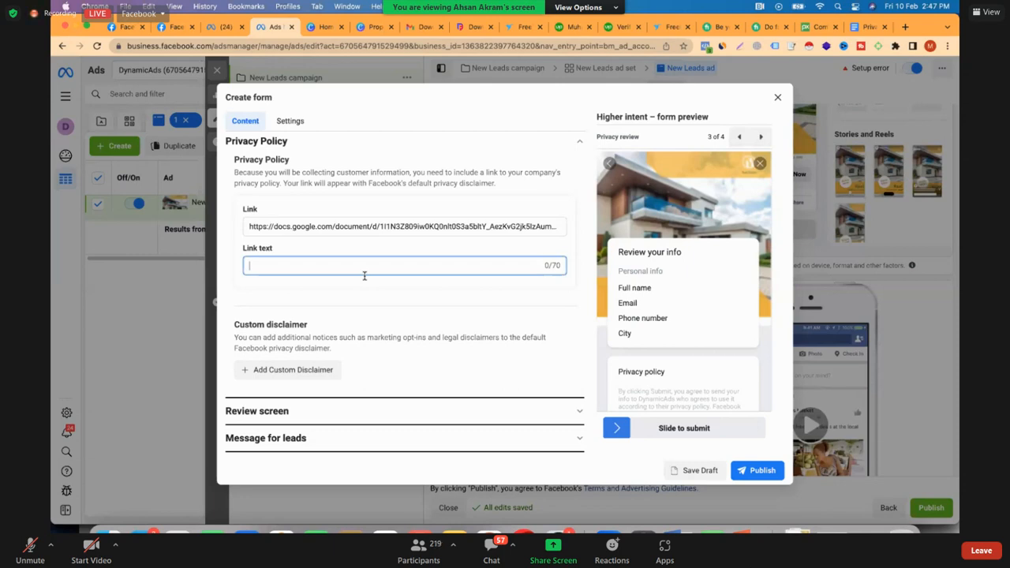
text(Privacy Policy for realtors)
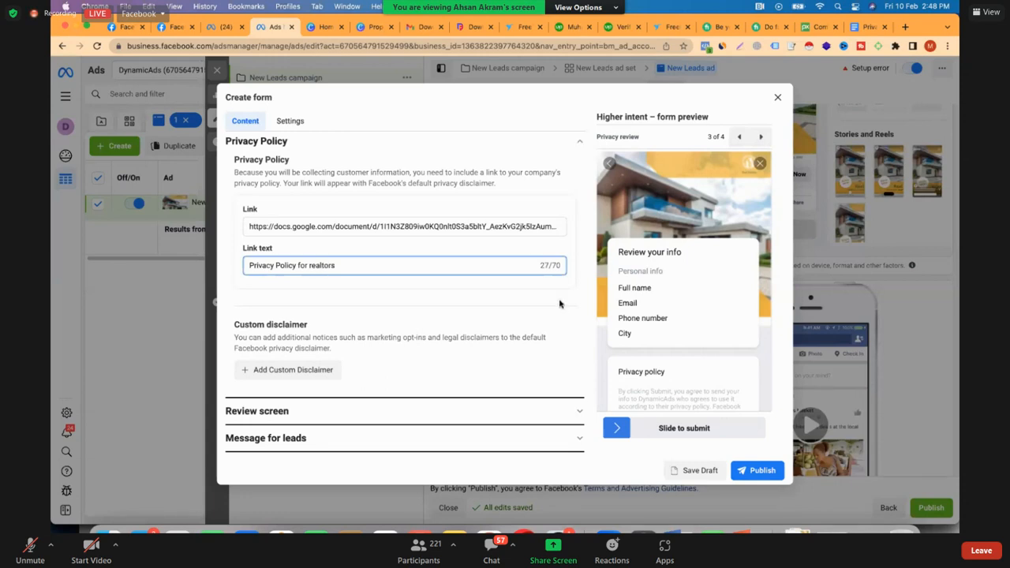
click(581, 311)
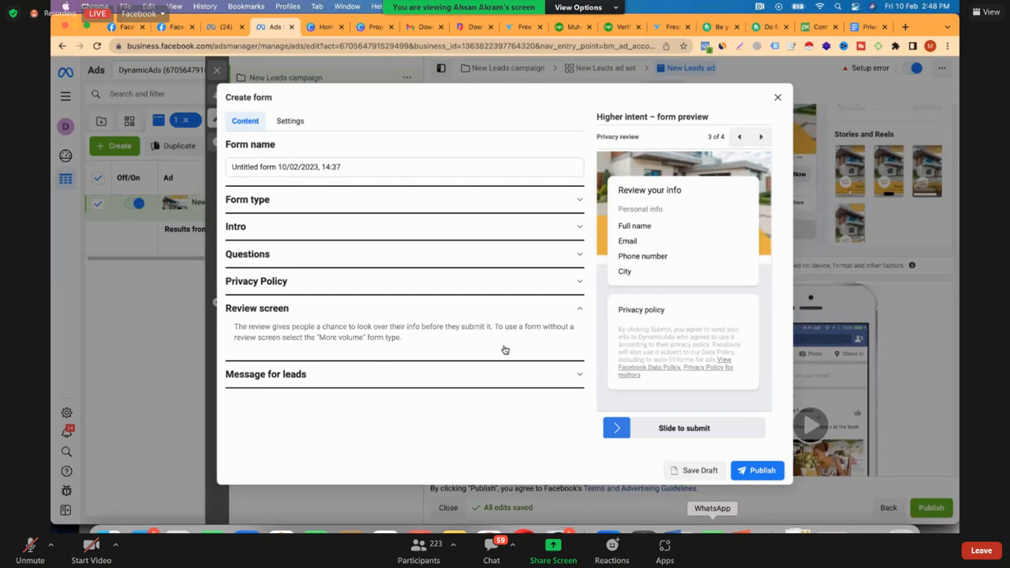
click(505, 373)
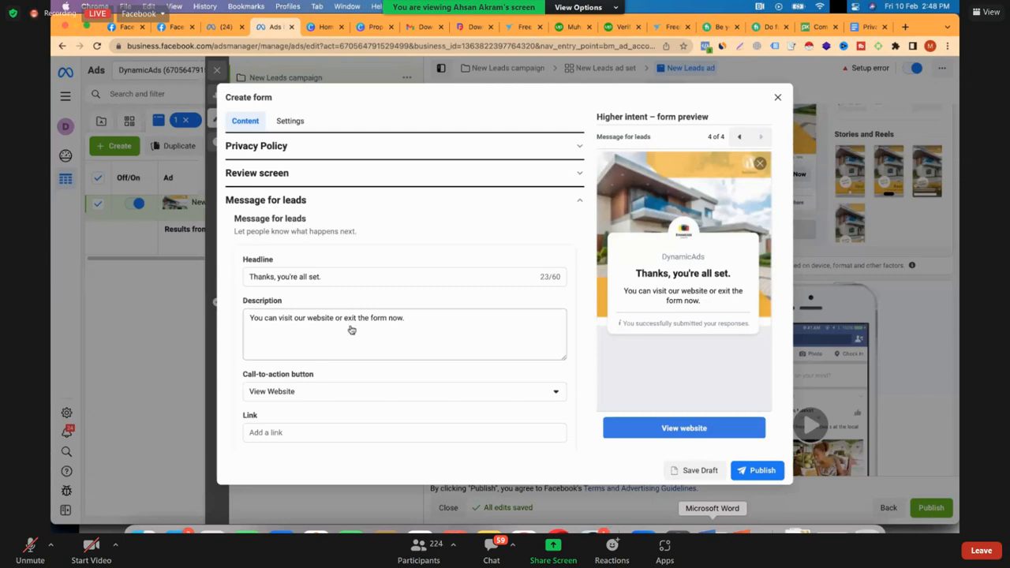
scroll(351, 327, down, 2)
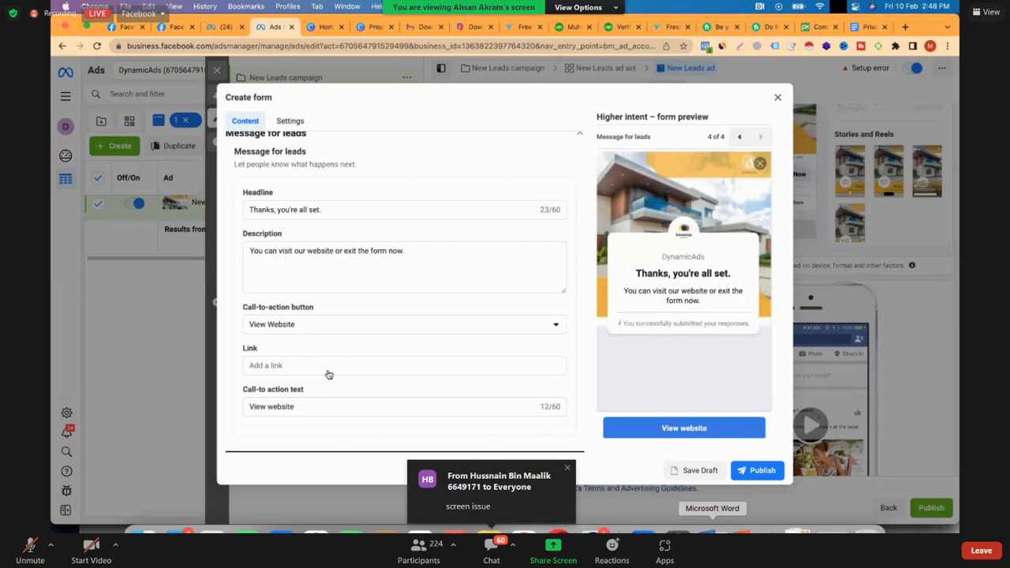
click(331, 325)
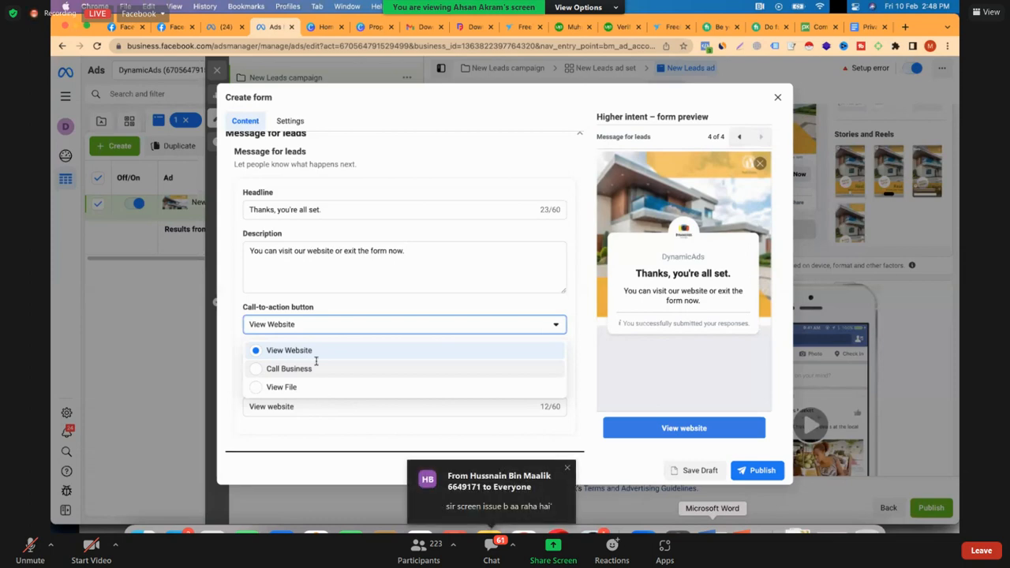
click(292, 350)
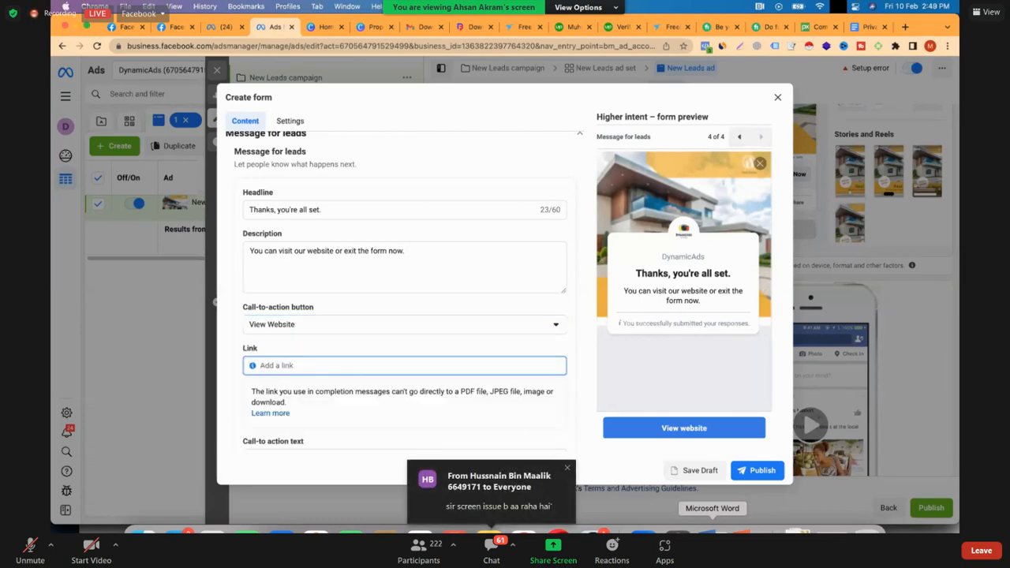
text(https://ex)
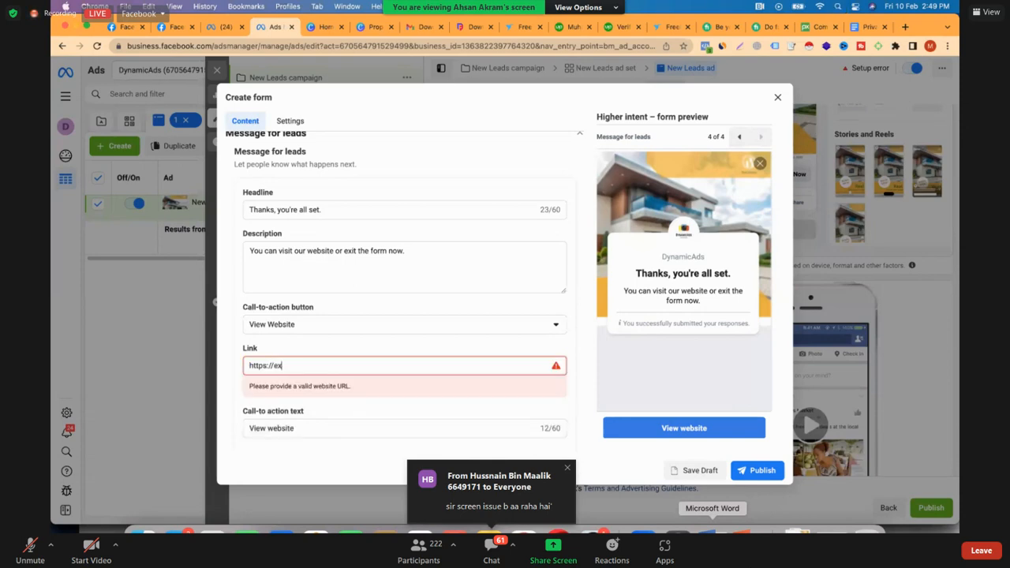
text(ample.com)
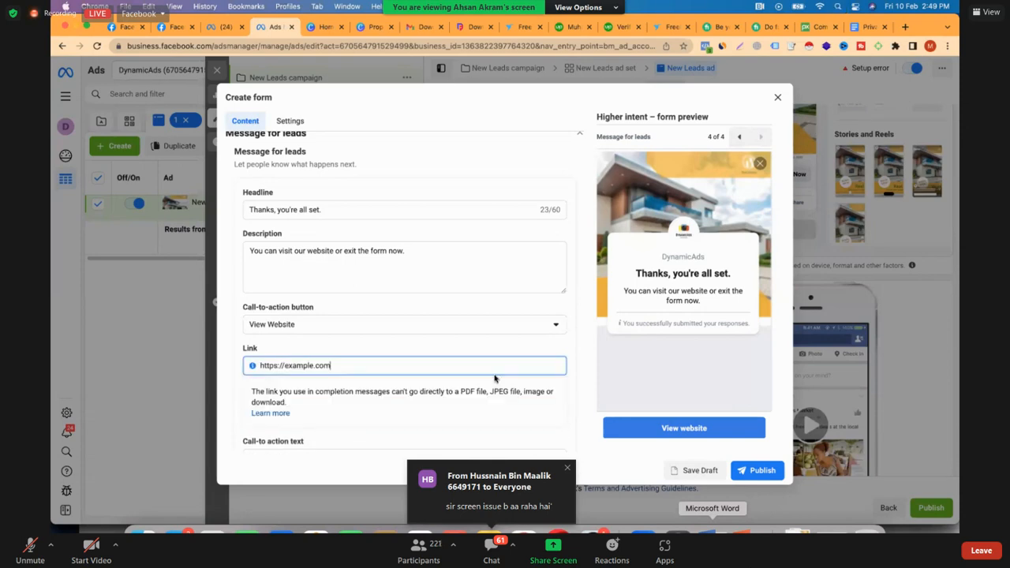
click(570, 352)
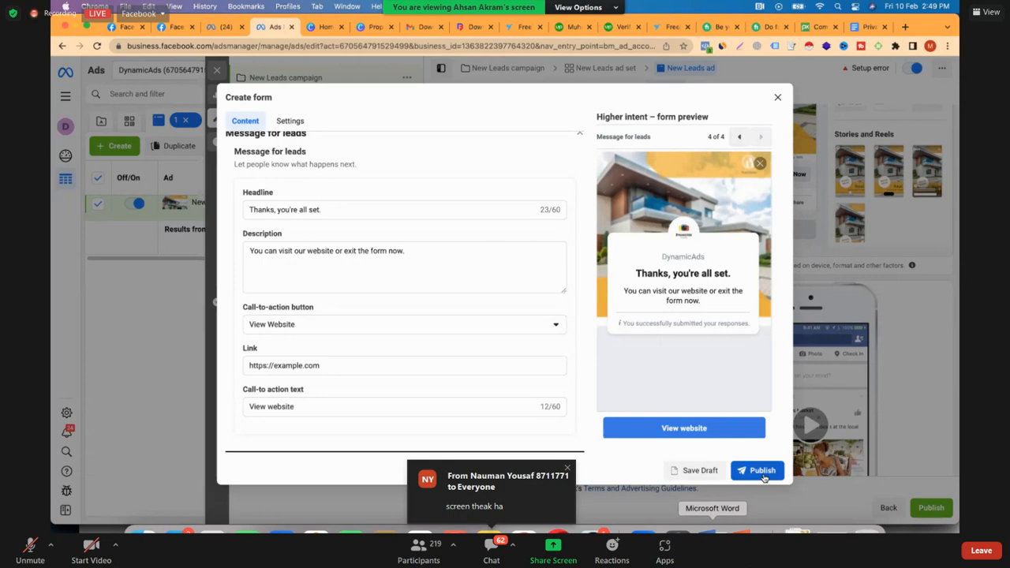
Try to publish the form and check its Questions and Intro sections for missing entries
click(760, 473)
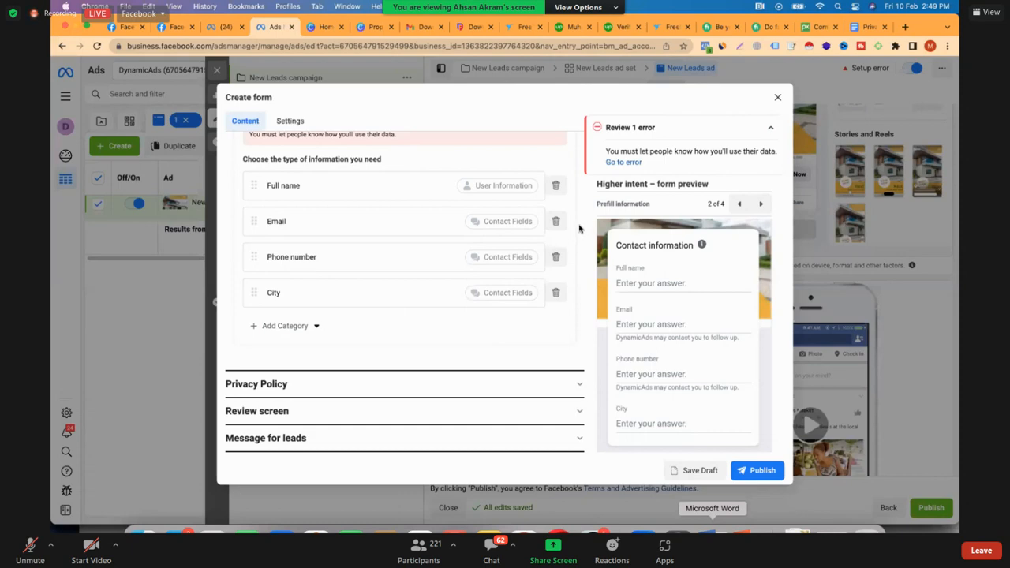
scroll(579, 228, up, 5)
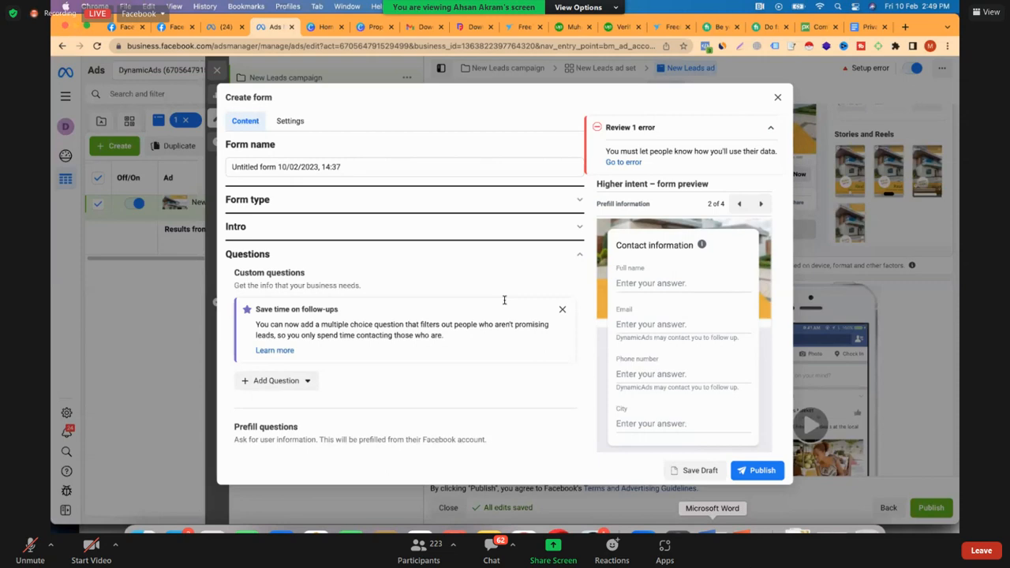
scroll(505, 300, down, 5)
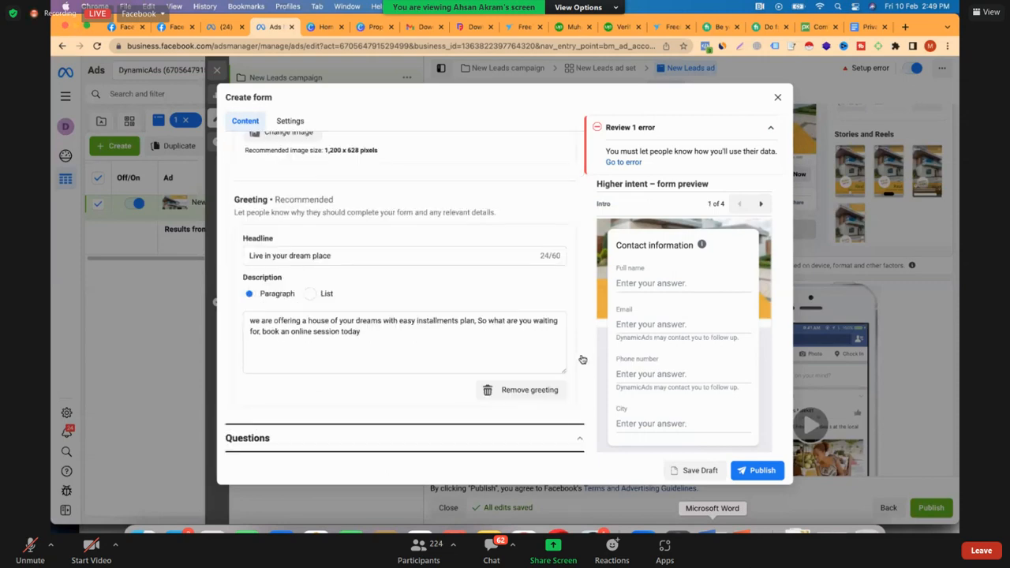
scroll(581, 361, down, 2)
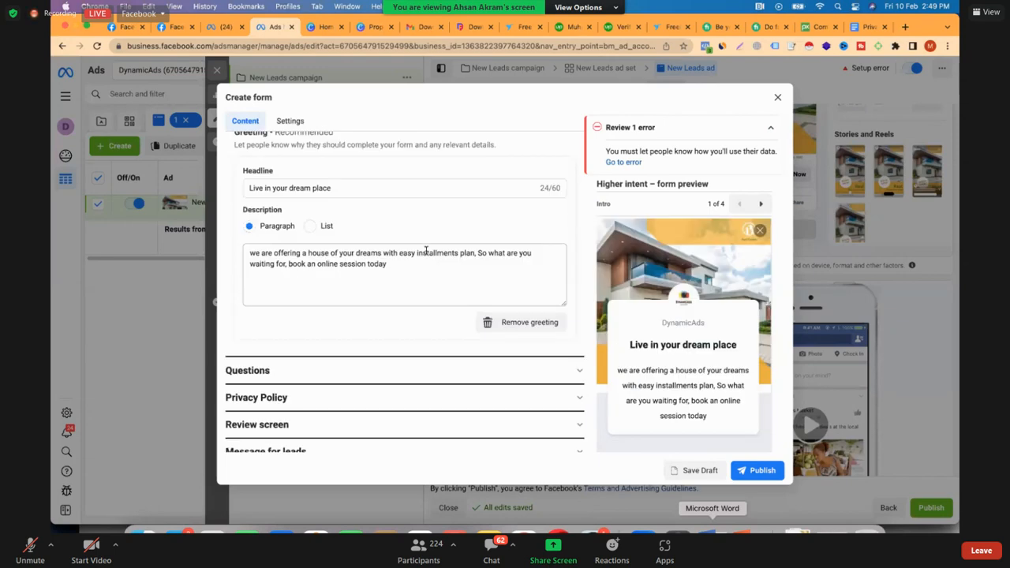
scroll(428, 250, down, 1)
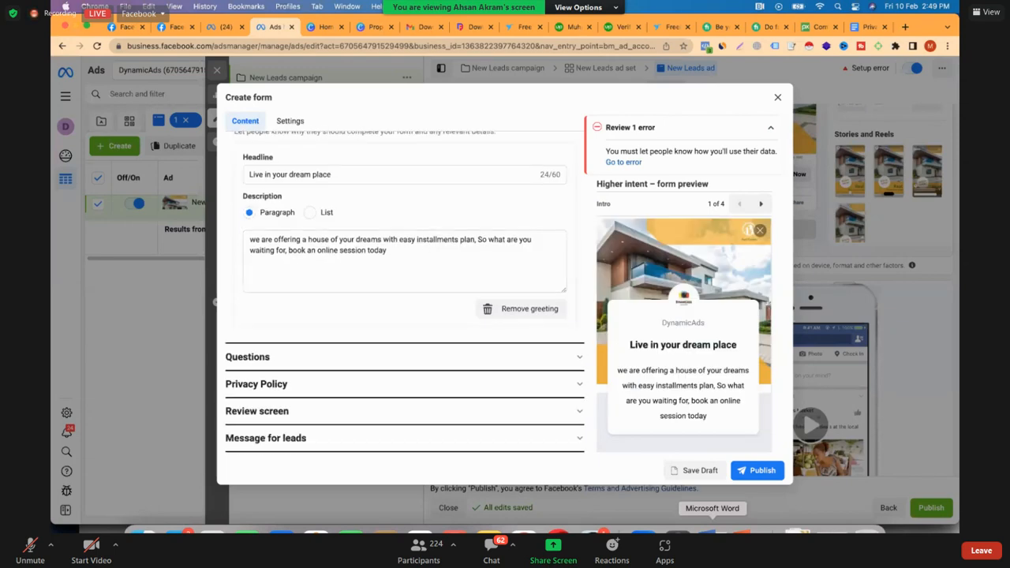
Enter "Please drop your information below our team representative will contact you soon." as the prefill questions description and publish the form
click(624, 162)
text(Ple)
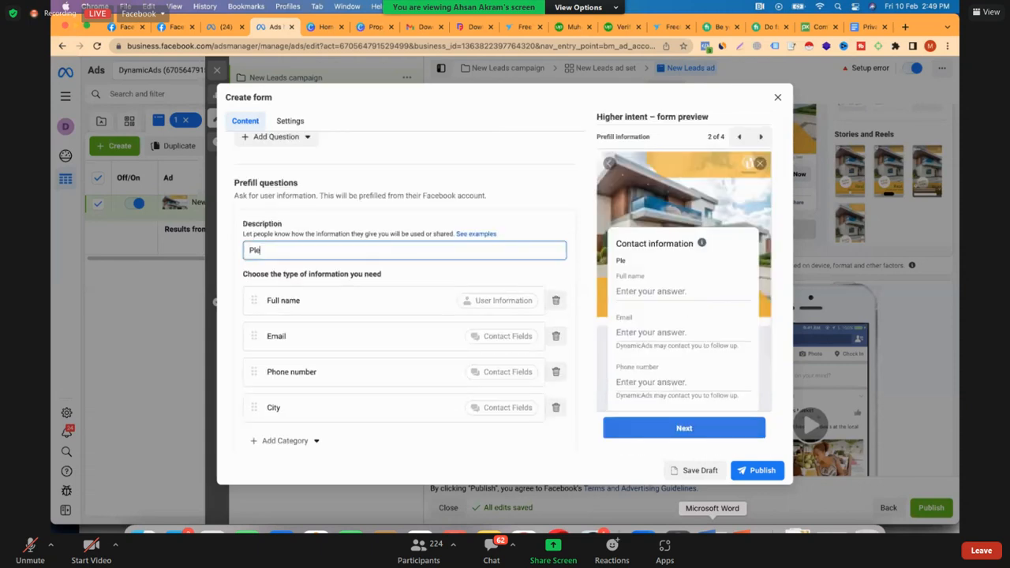
text(ase drop your inf)
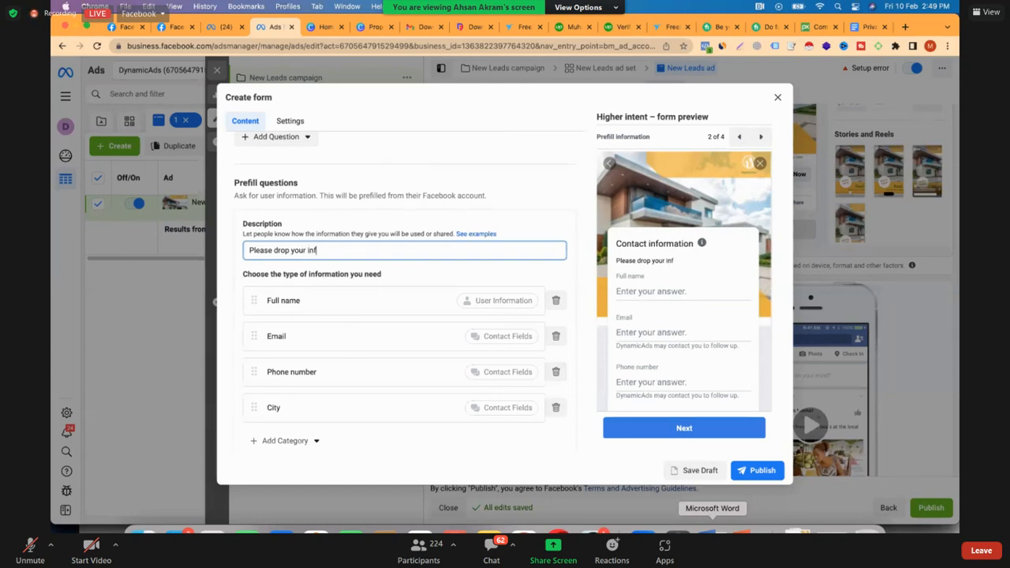
text(ormation below our team )
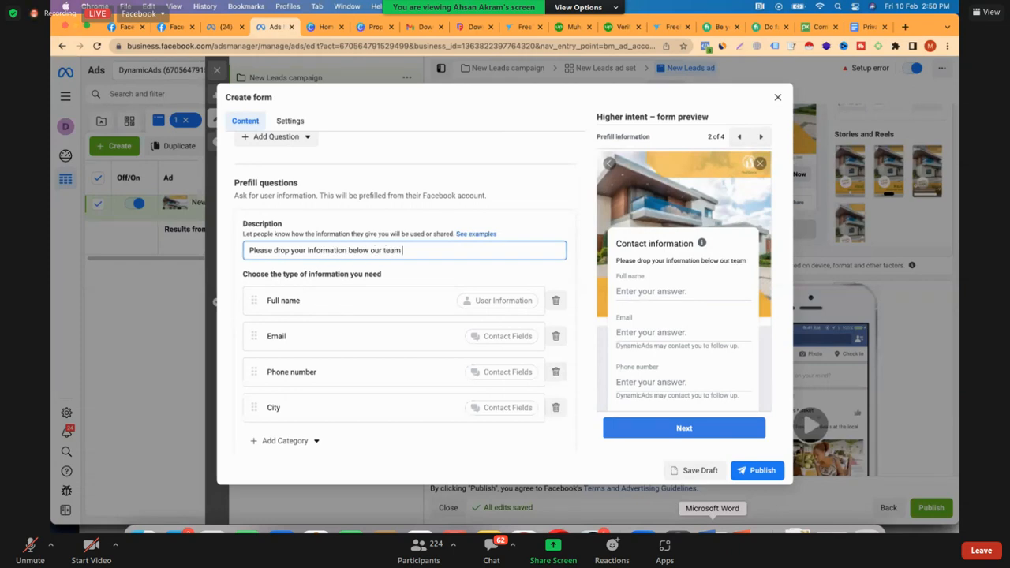
text(repres)
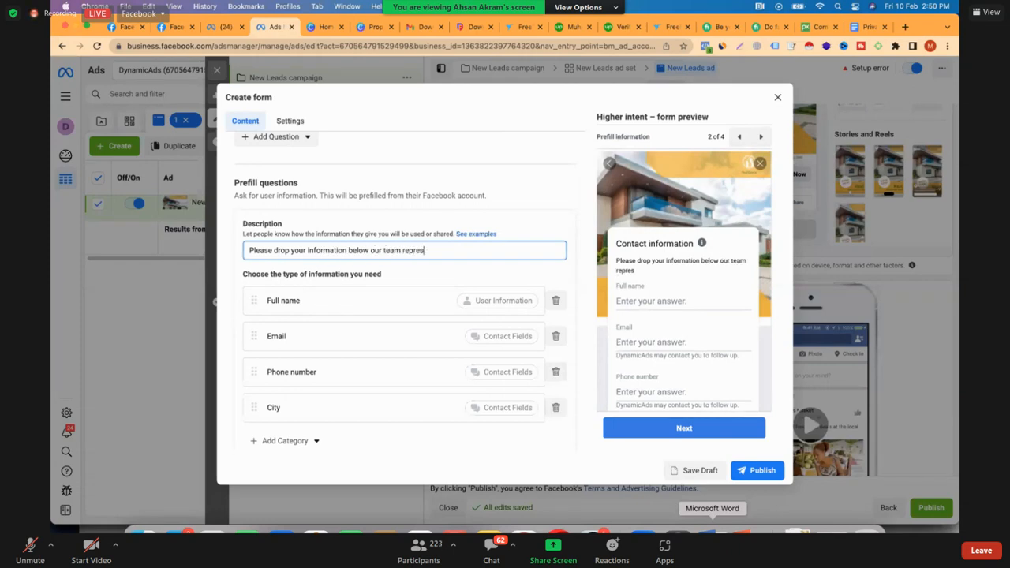
text(entative will con)
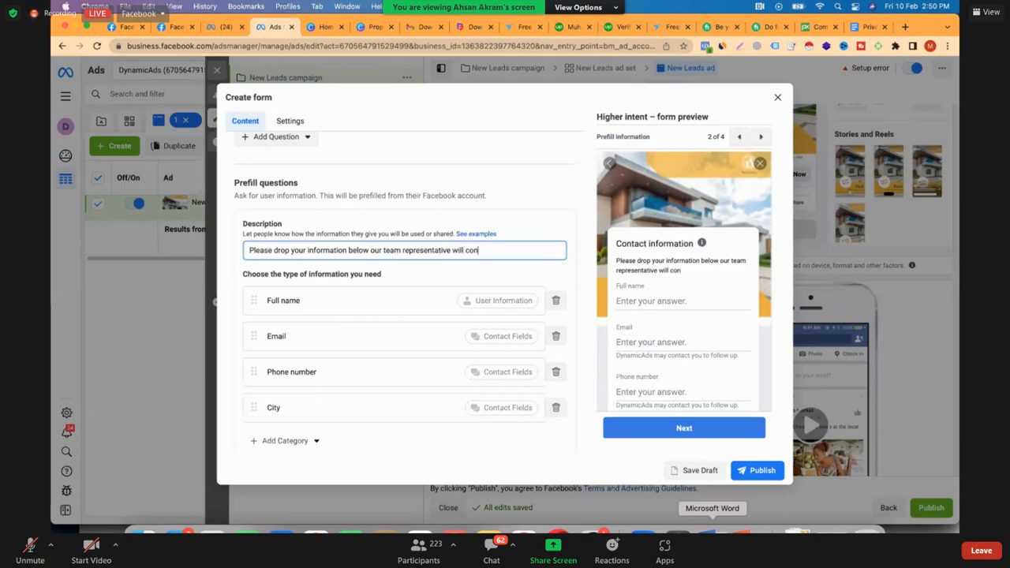
text(tact you )
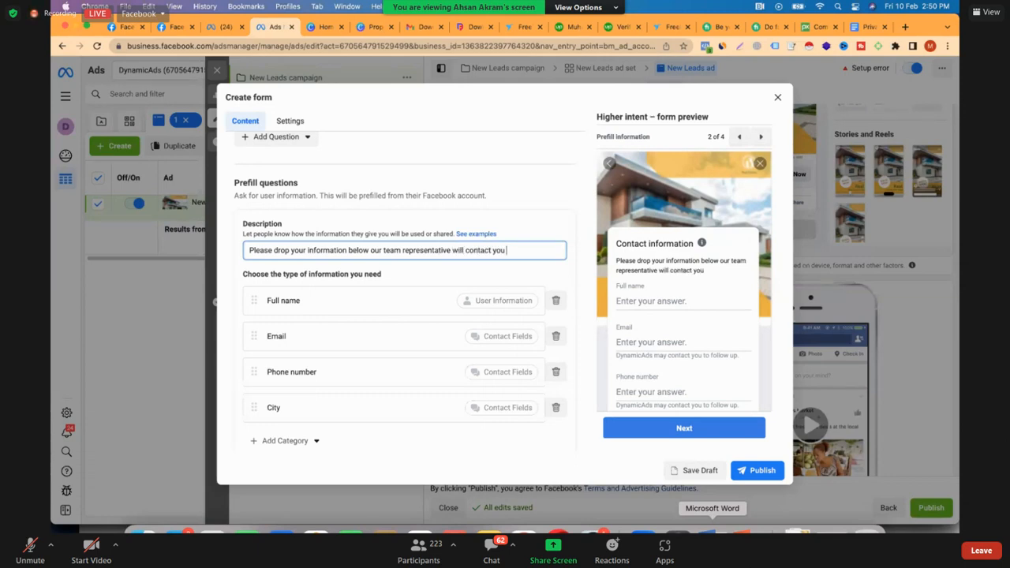
text(soon.)
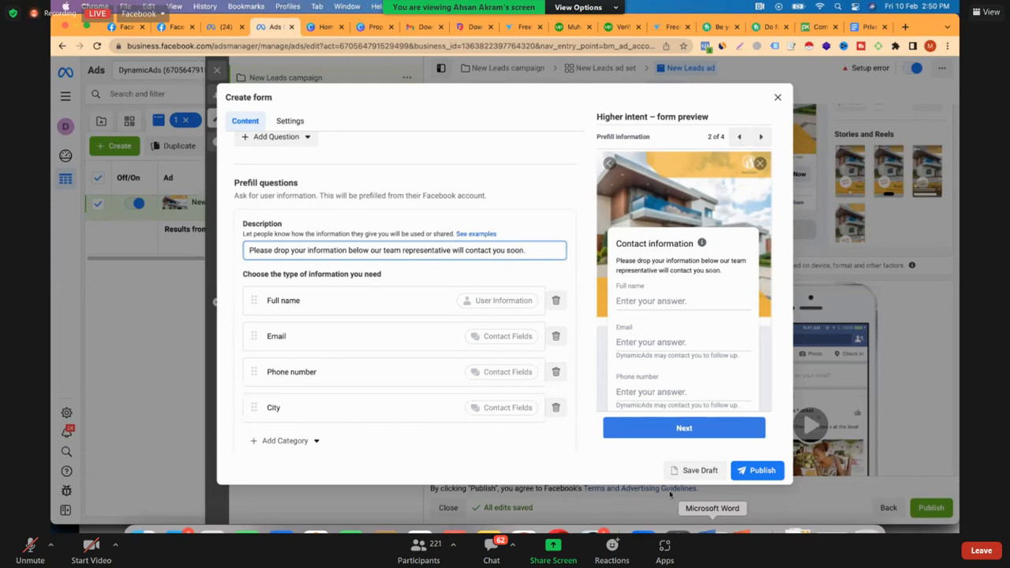
click(760, 474)
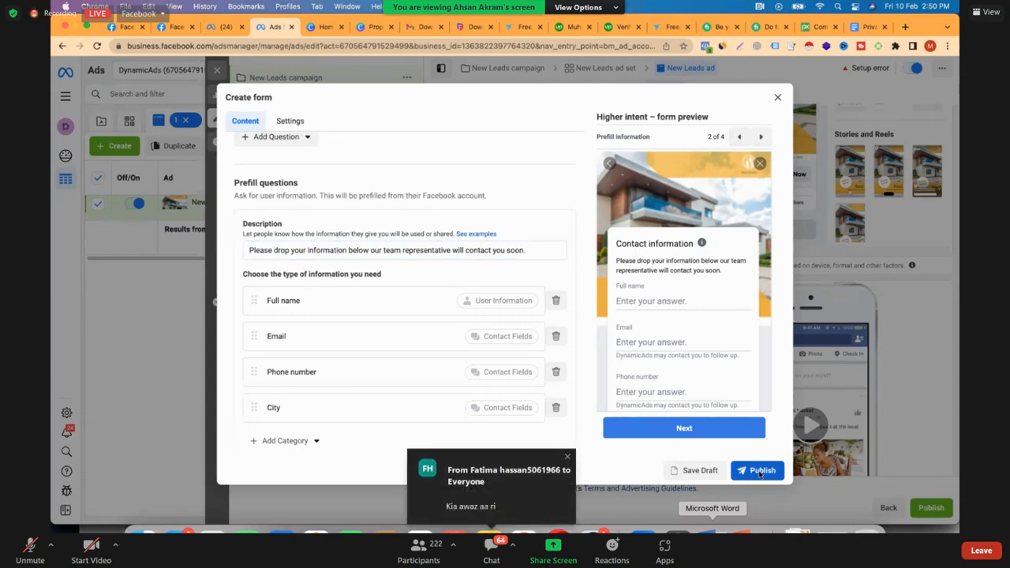
click(761, 471)
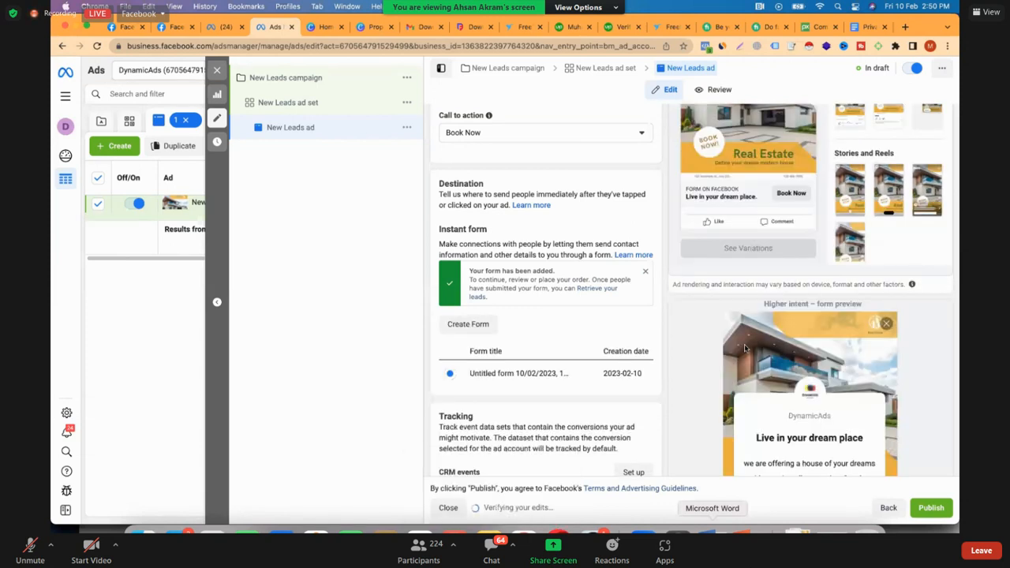
Review the lead ad's text, call to action, added instant form, tracking section and form preview
scroll(745, 348, down, 4)
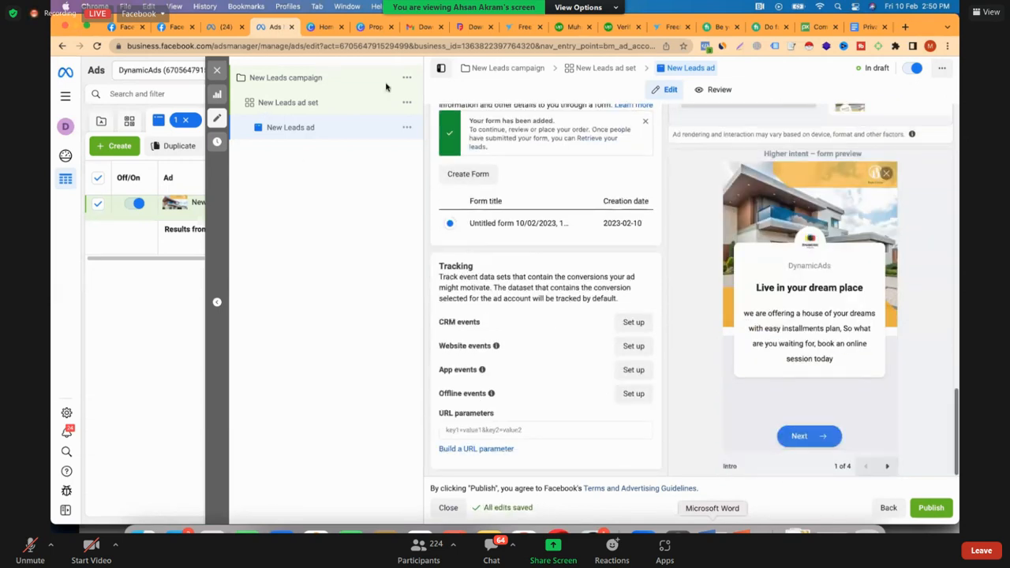
scroll(386, 86, up, 7)
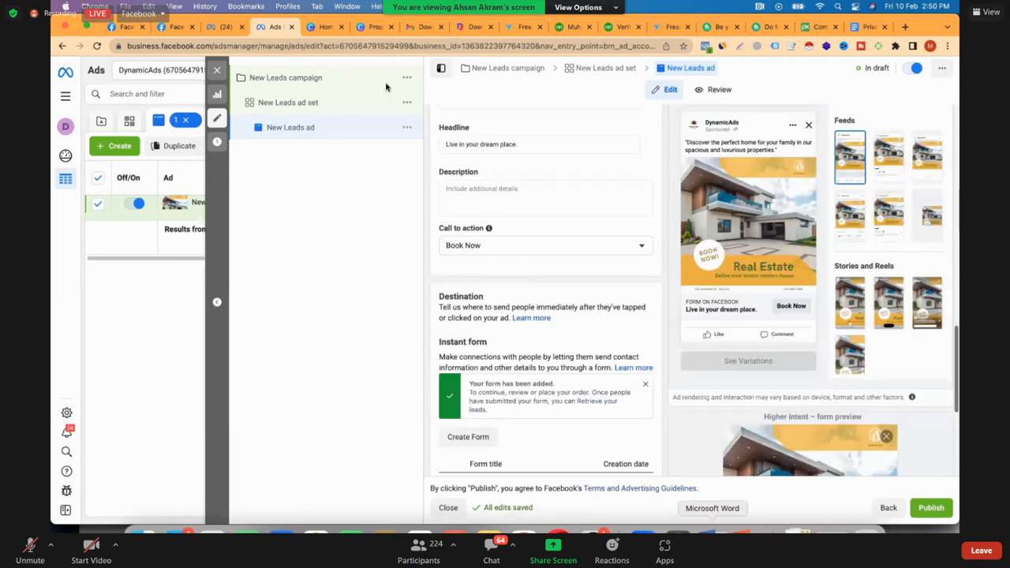
scroll(386, 87, up, 4)
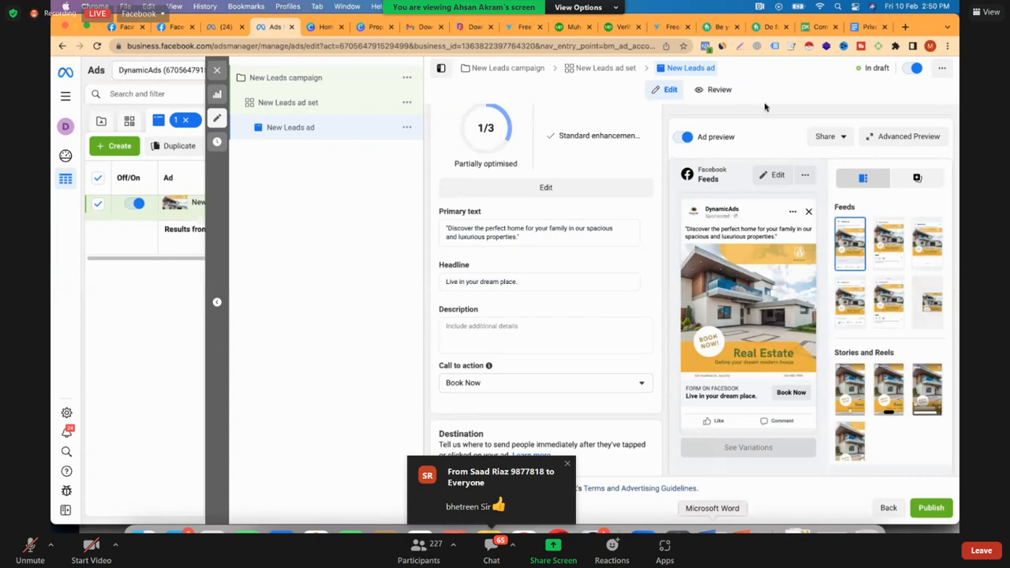
scroll(767, 108, down, 2)
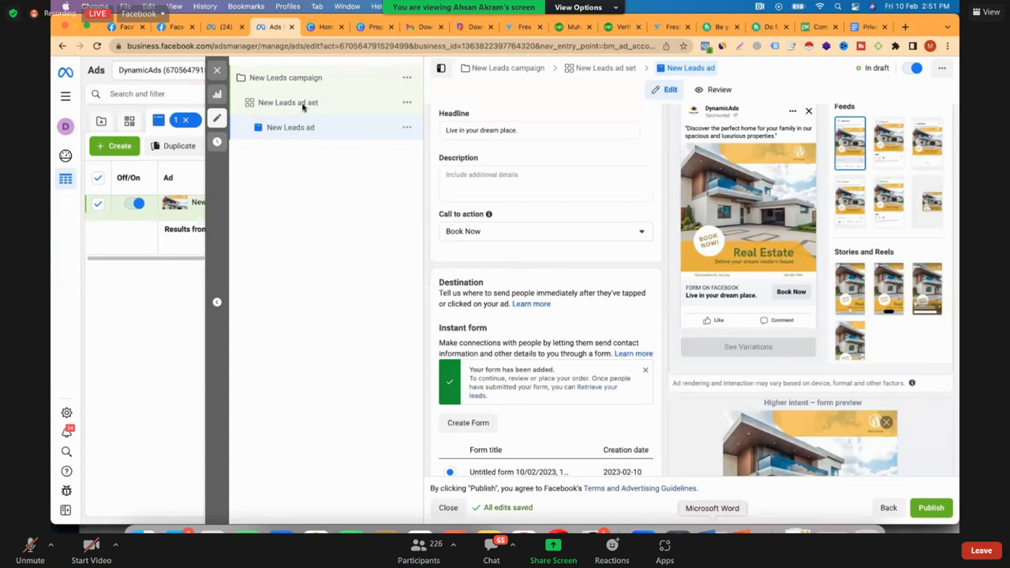
scroll(402, 106, down, 2)
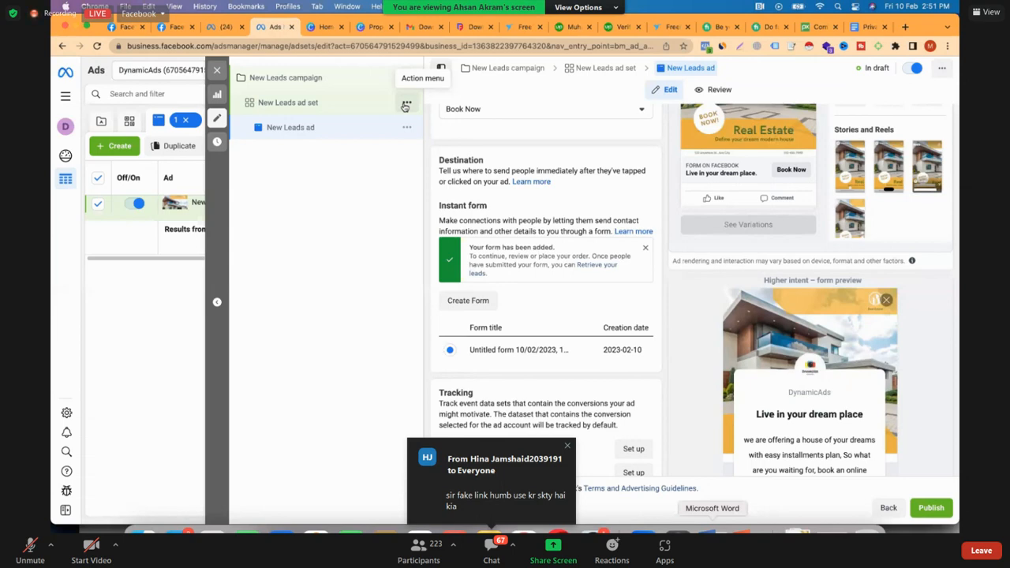
Duplicate the New Leads ad set into the original campaign with 4 copies and close the editor
click(404, 107)
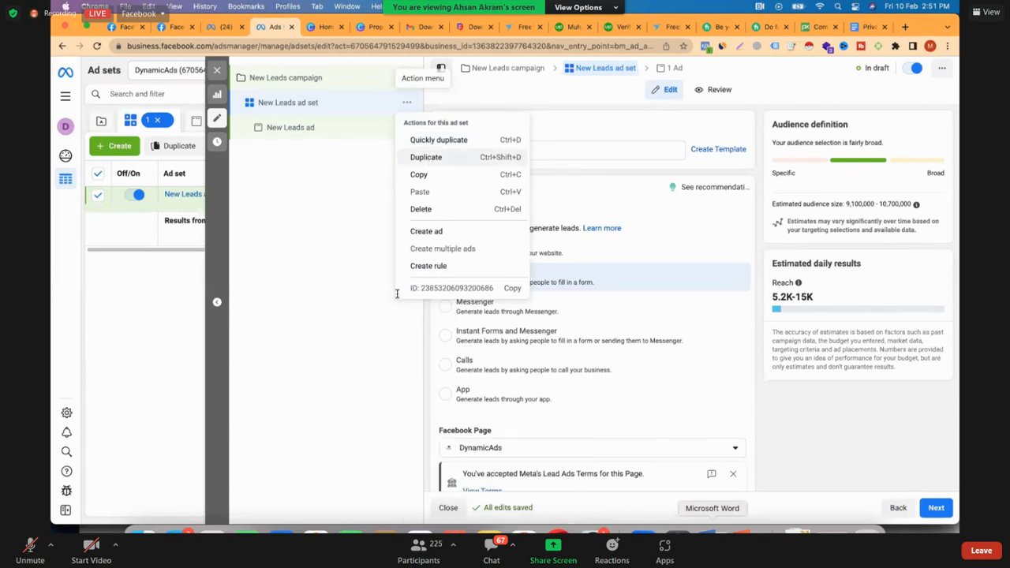
click(429, 161)
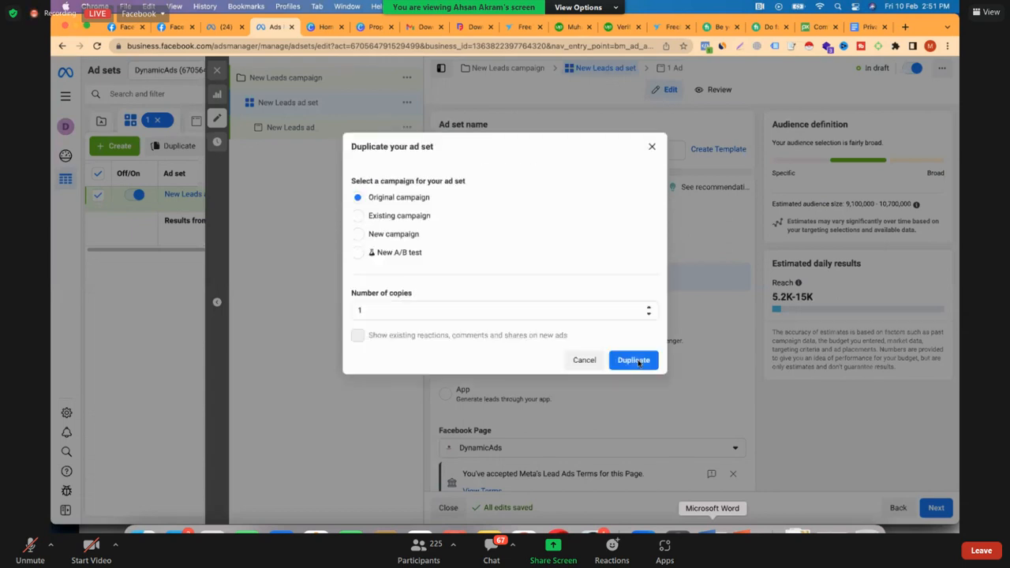
text(4)
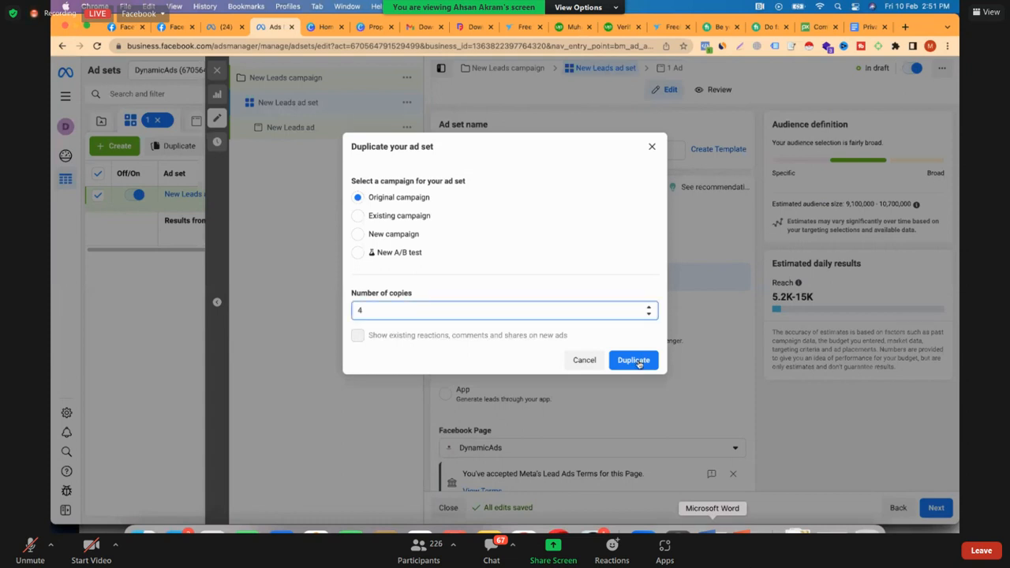
click(633, 360)
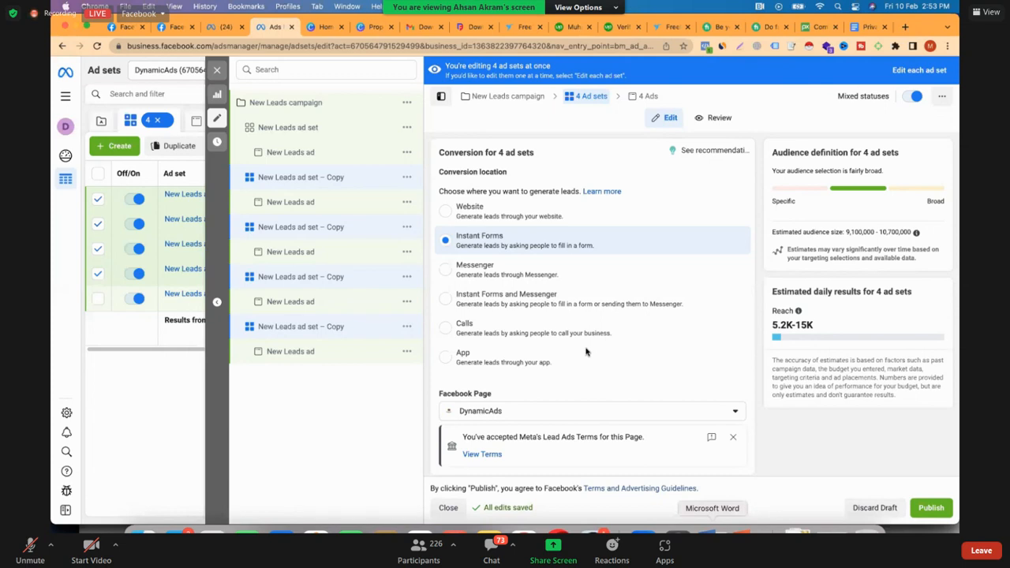
key(Escape)
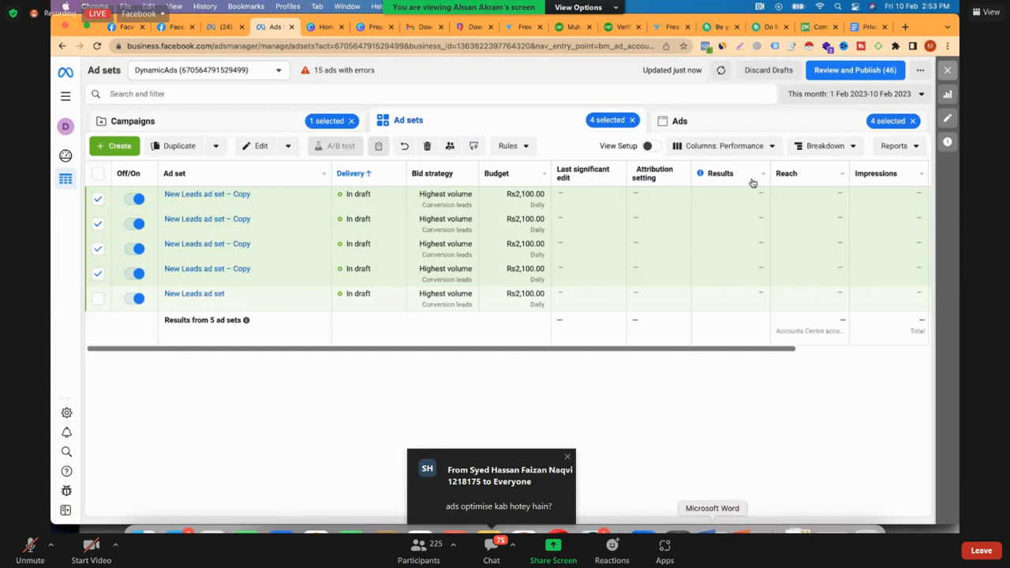
Return to the campaign list, clear the selection and open the upper New Engagement campaign for editing
scroll(752, 237, right, 5)
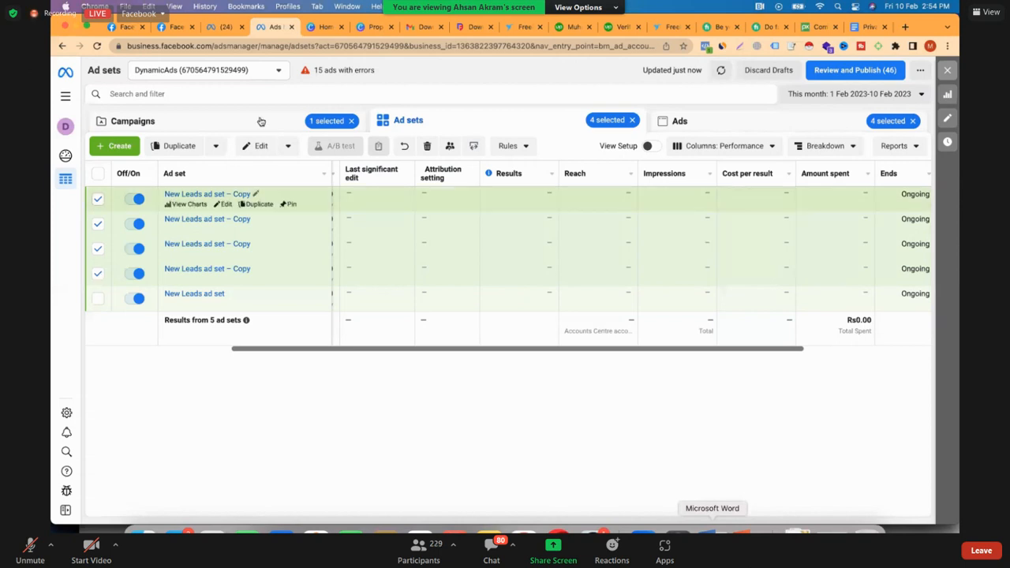
click(98, 199)
click(98, 224)
click(97, 249)
click(97, 274)
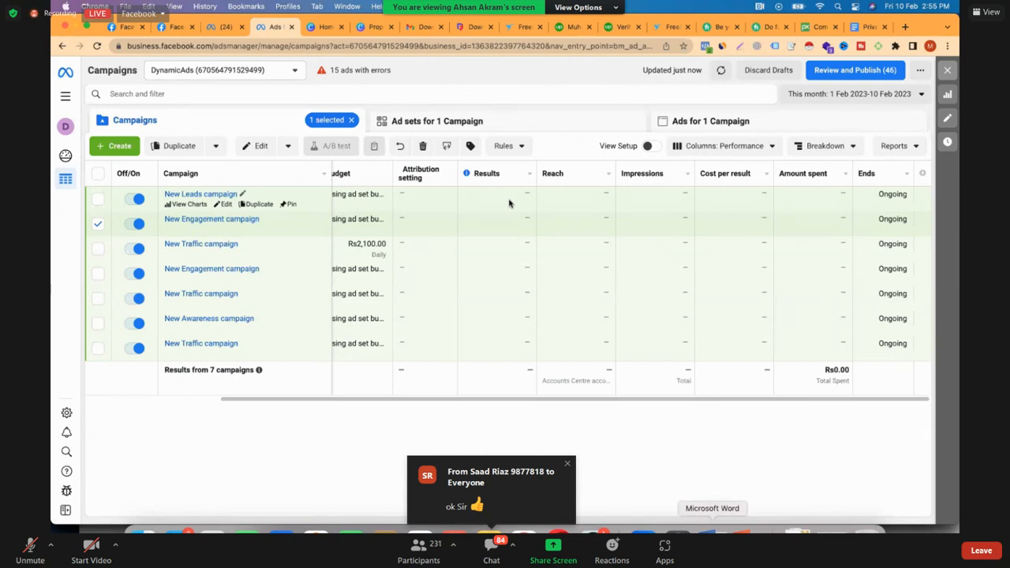
click(98, 226)
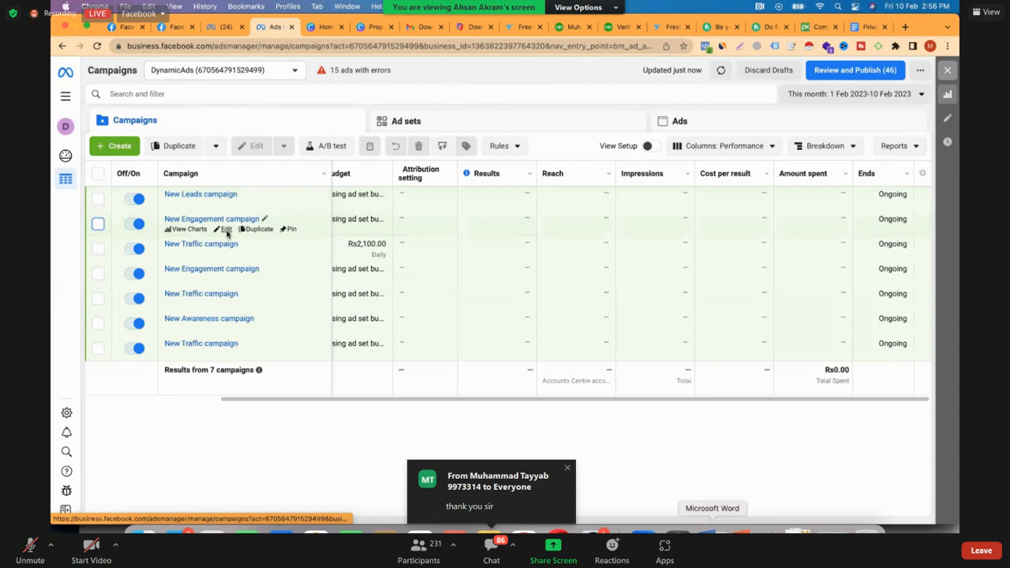
click(226, 230)
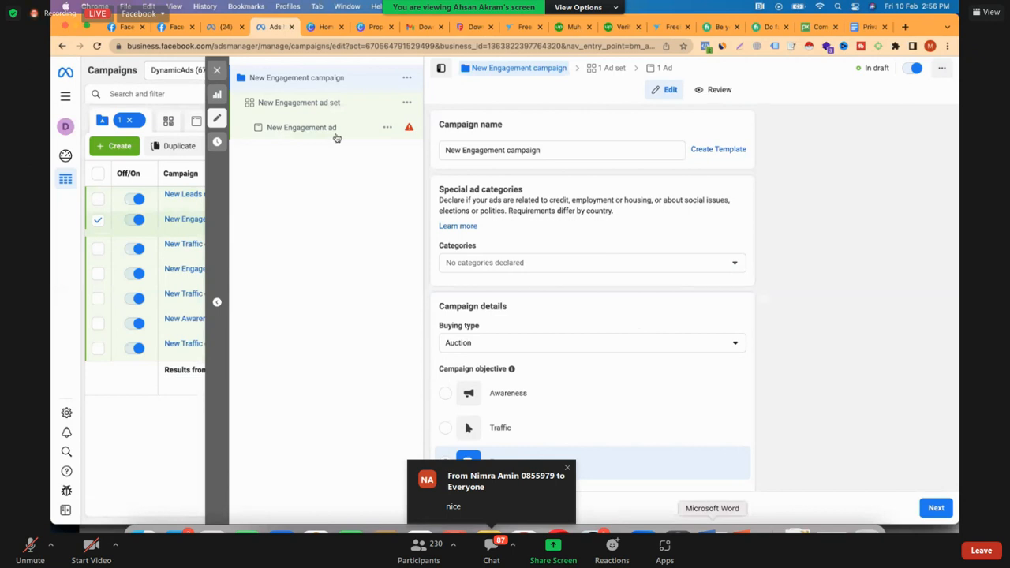
Check the engagement ad set's conversion locations, change the campaign objective to Leads and reopen the ad set
scroll(636, 322, down, 1)
scroll(310, 106, down, 3)
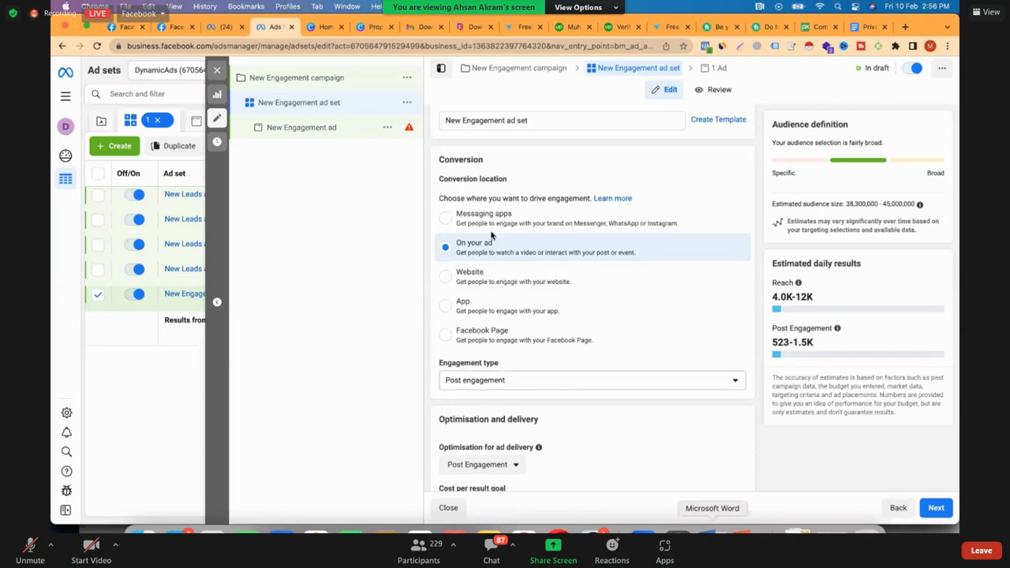
click(297, 78)
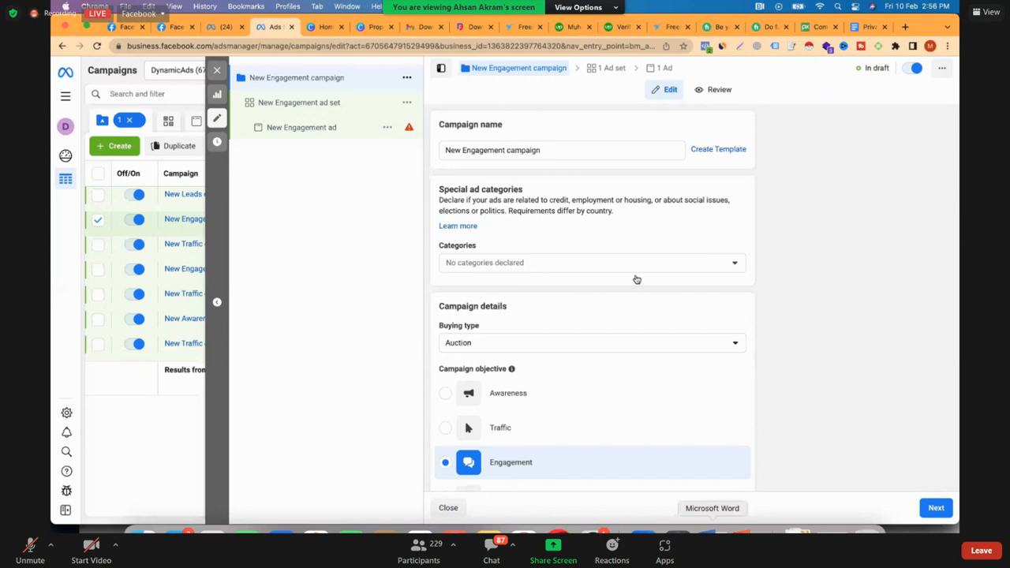
scroll(636, 279, down, 4)
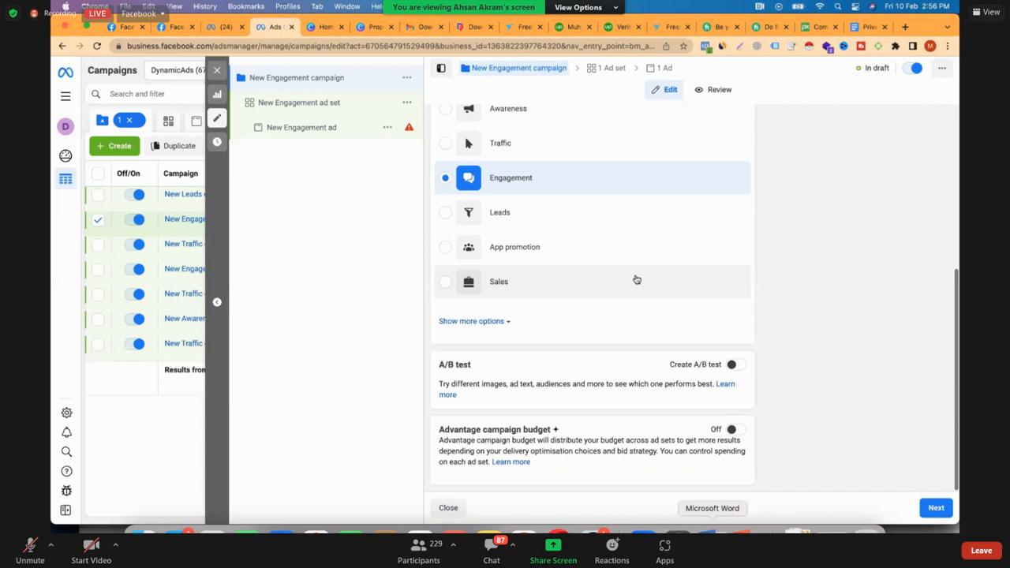
click(338, 107)
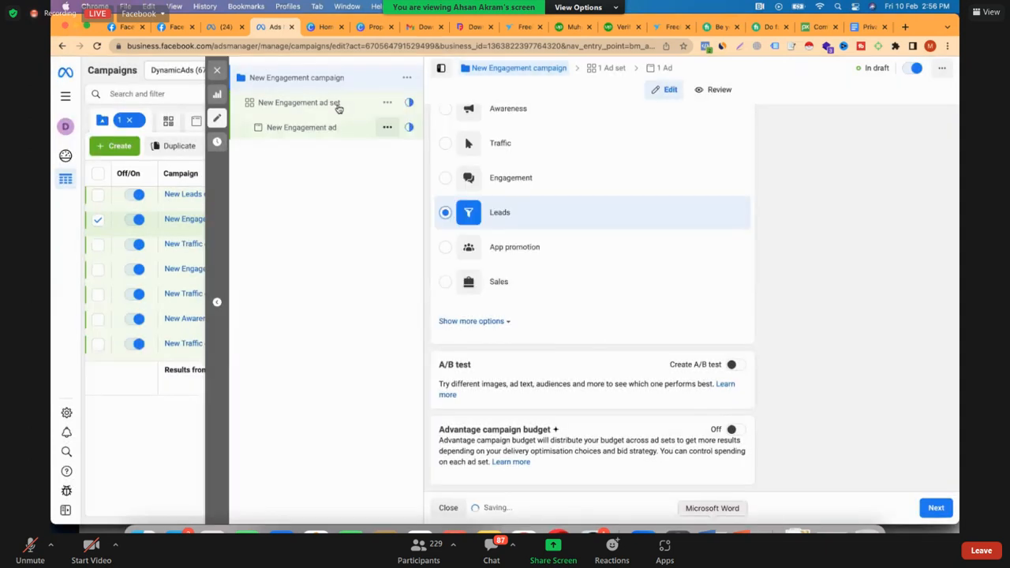
click(338, 105)
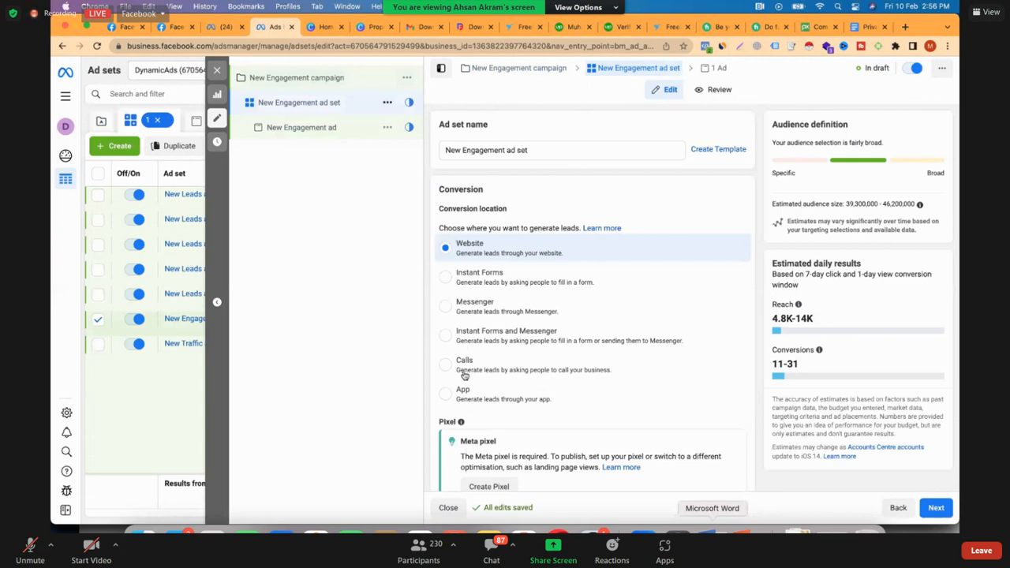
Change the campaign objective to Traffic and try the WhatsApp and Calls conversion locations in its ad set
click(309, 82)
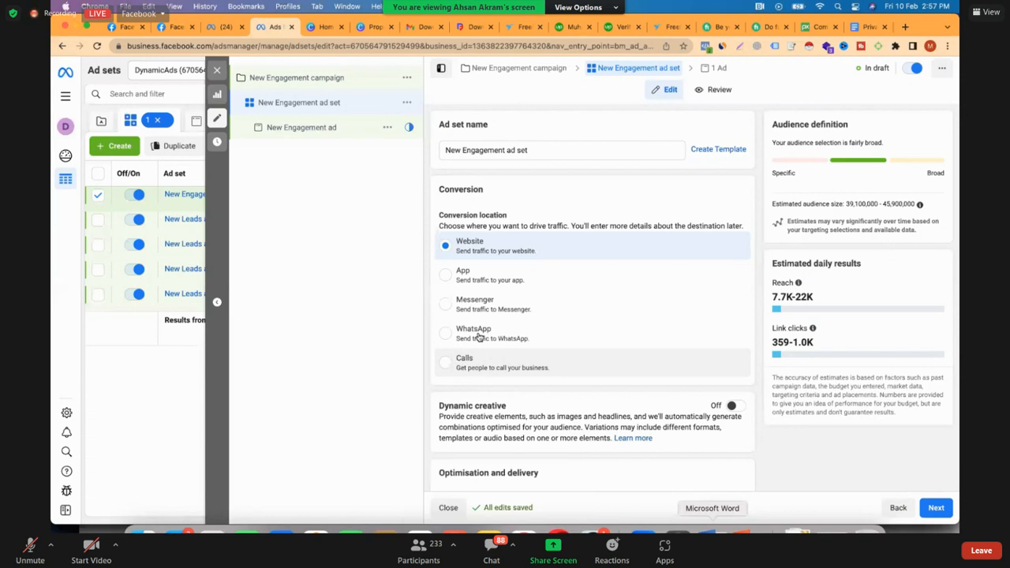
scroll(478, 336, down, 1)
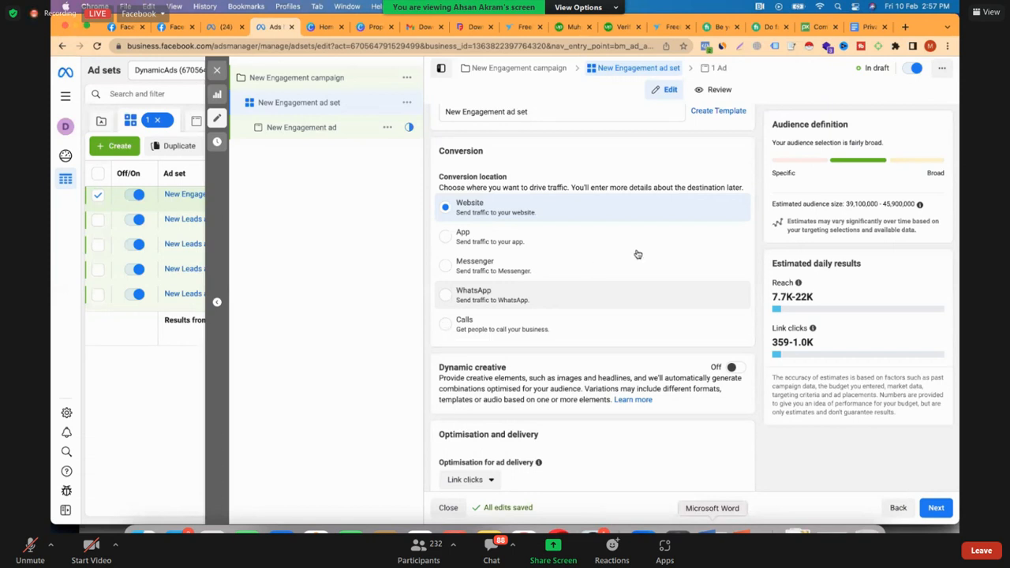
click(477, 306)
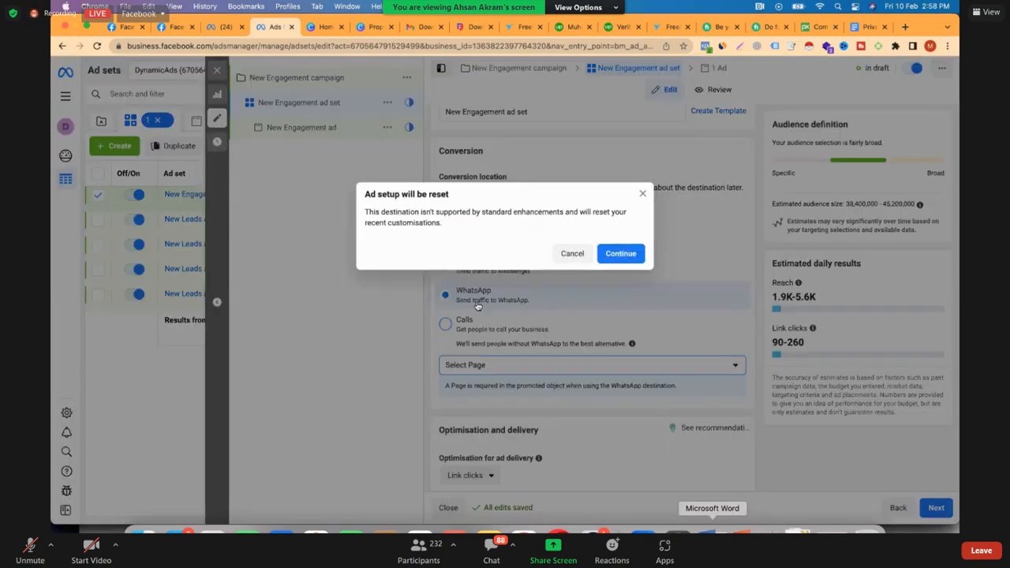
click(621, 253)
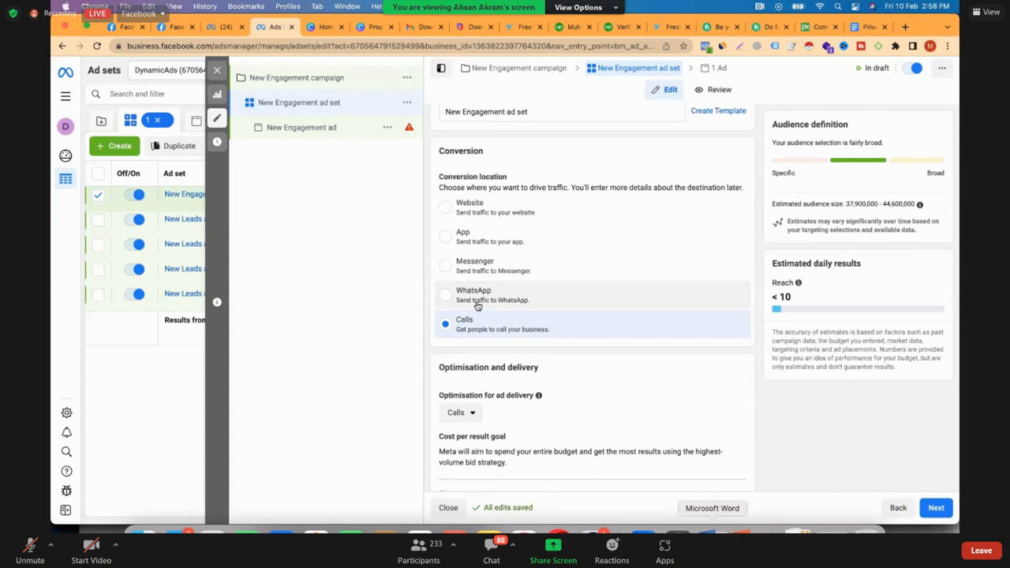
click(477, 306)
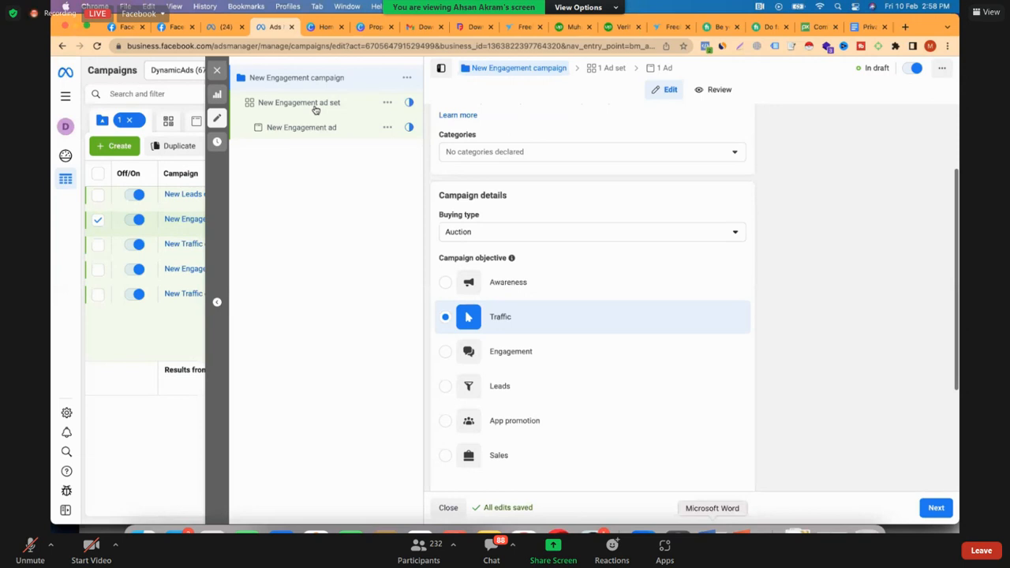
Set the New Engagement campaign's objective to Leads and choose Calls as its ad set's conversion location
click(474, 385)
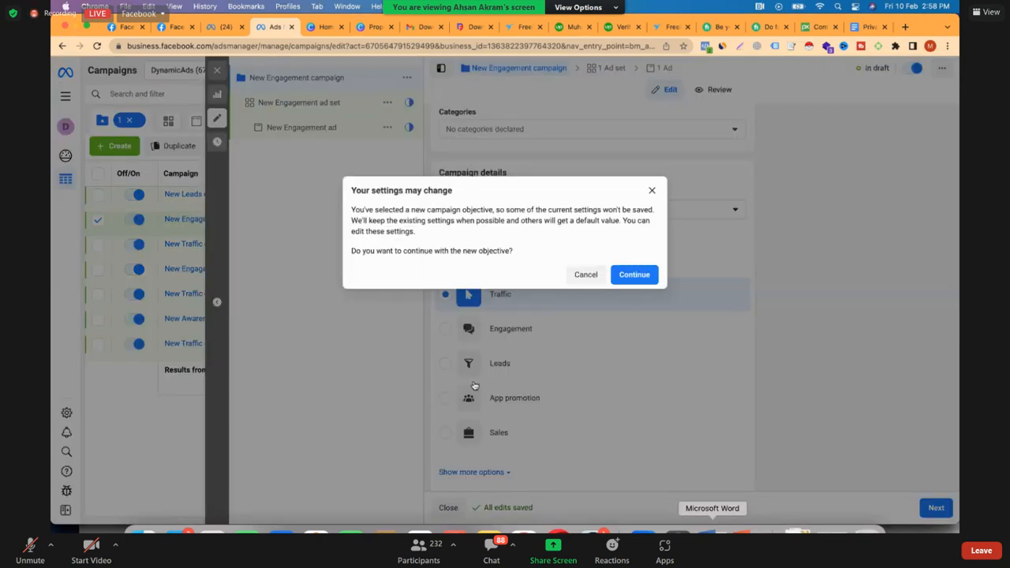
key(Return)
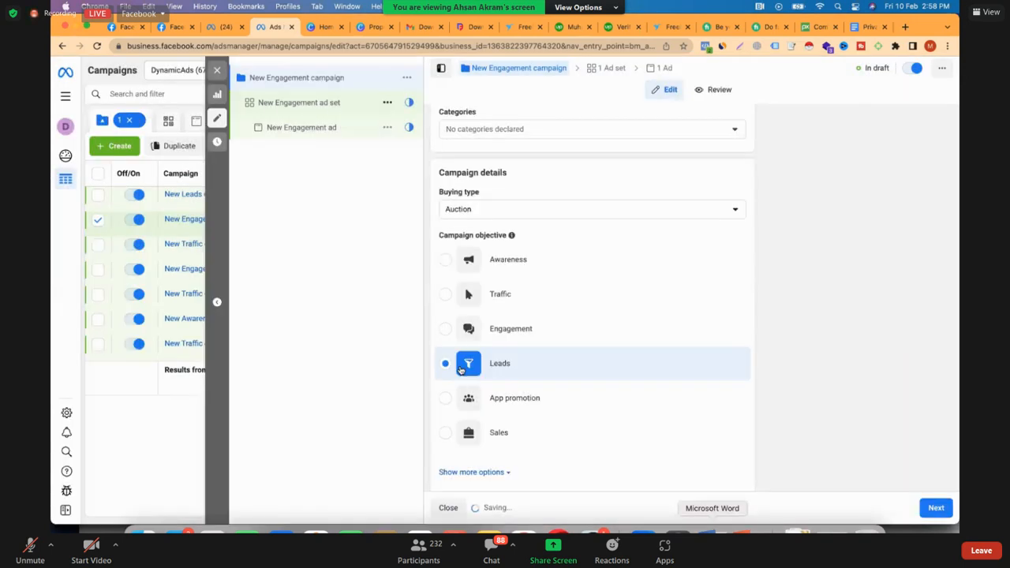
click(460, 365)
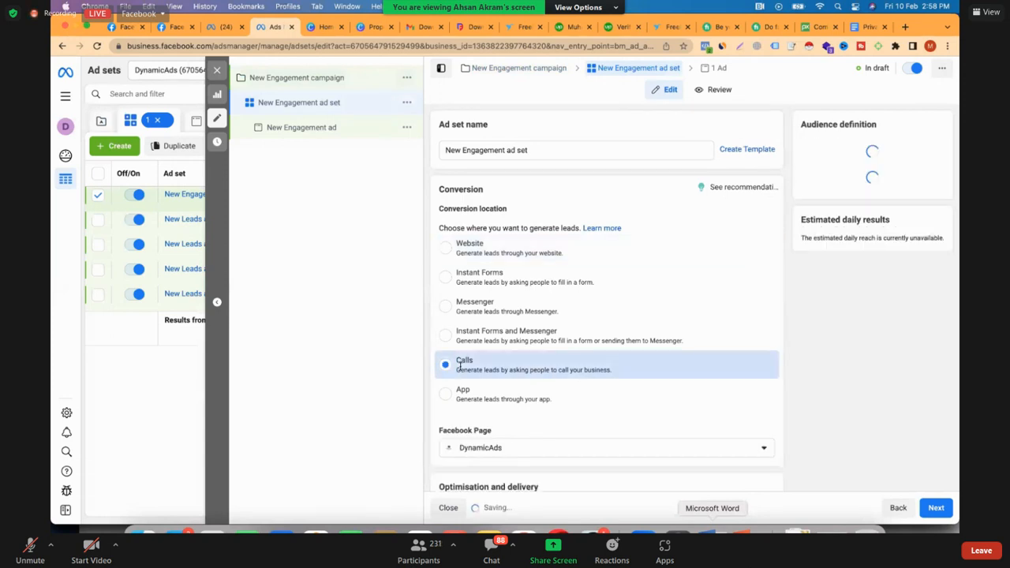
Show the additional optimisation and delivery options of the calls-based ad set
scroll(465, 355, down, 3)
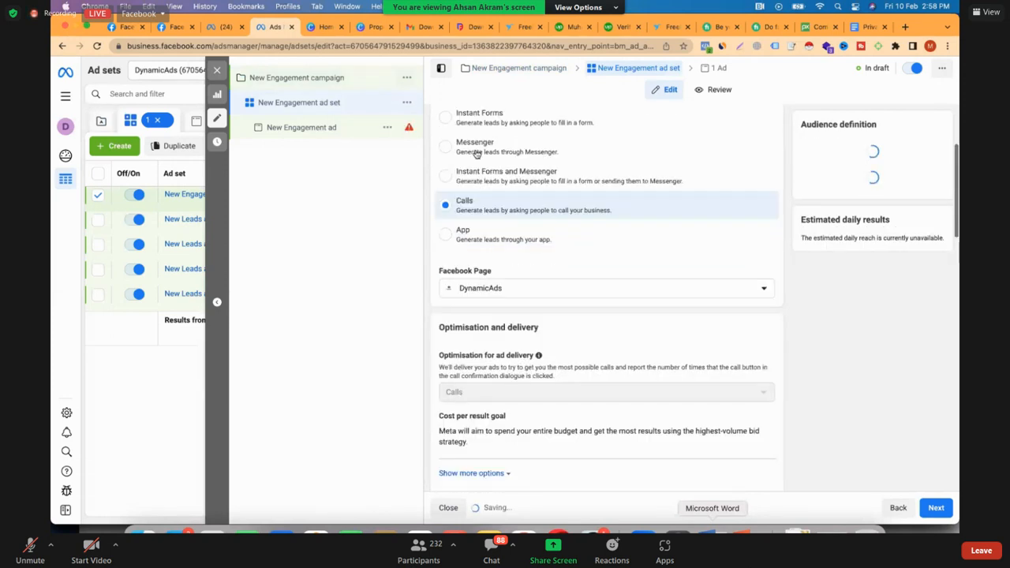
scroll(503, 309, down, 1)
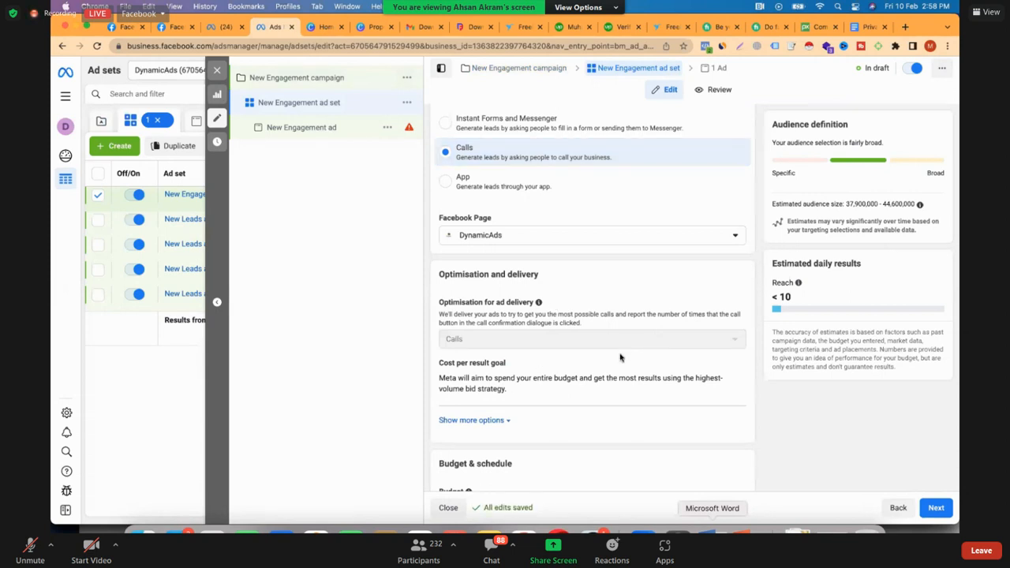
scroll(556, 306, down, 2)
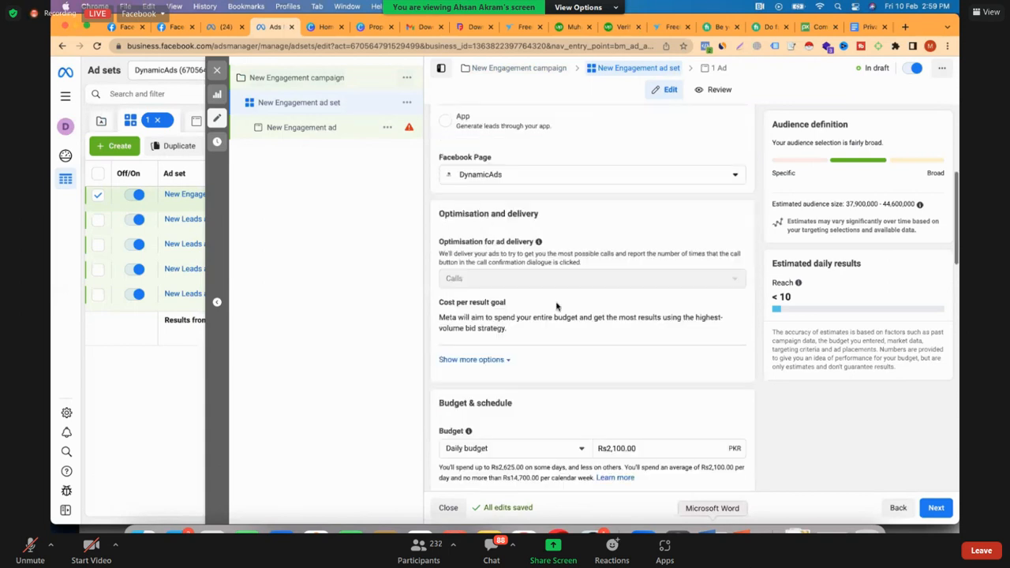
scroll(557, 306, down, 5)
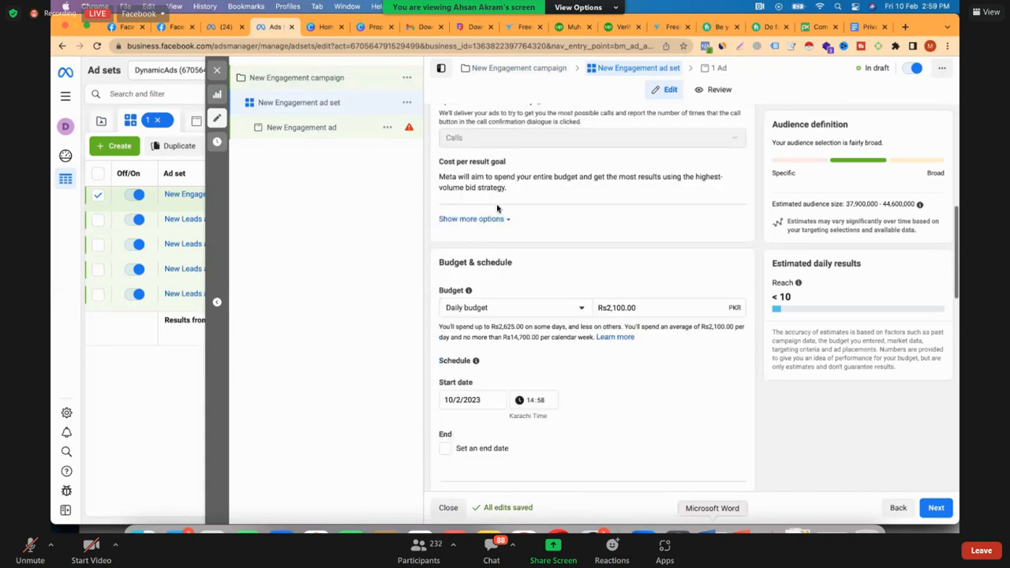
click(475, 219)
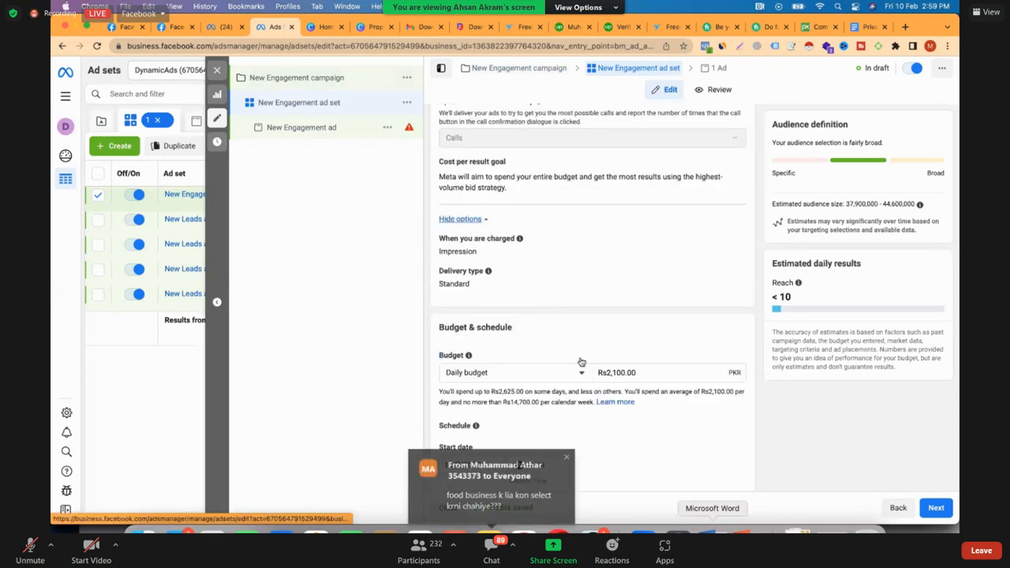
Set the audience's location targeting for Pakistan to "People living in this location"
scroll(581, 361, down, 3)
scroll(580, 362, down, 5)
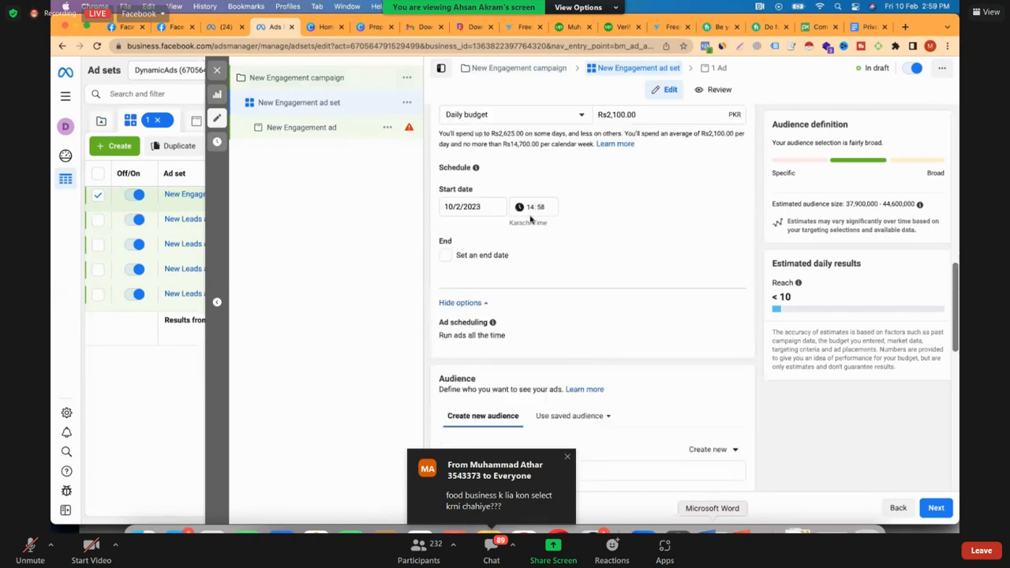
scroll(529, 221, down, 10)
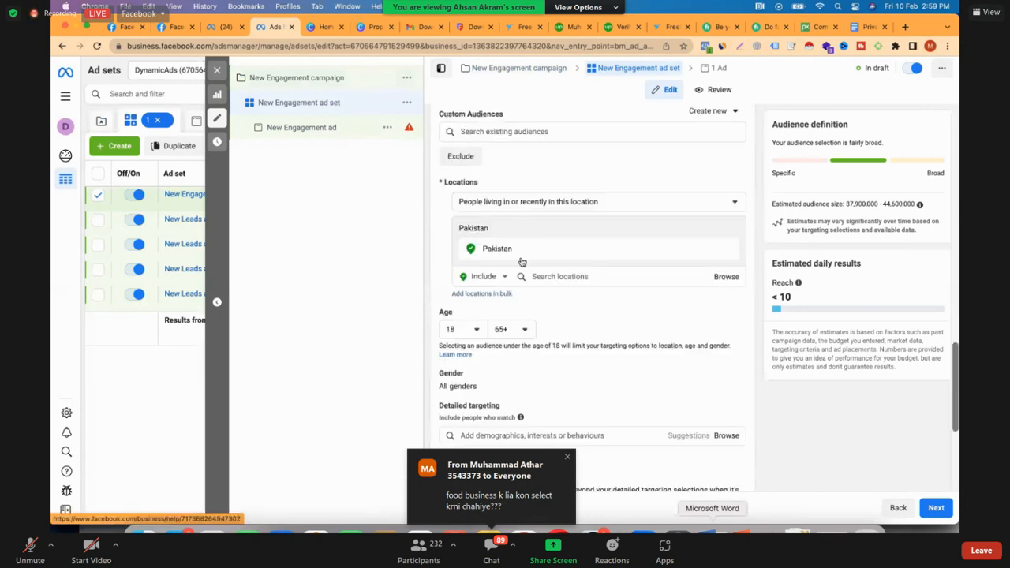
click(521, 262)
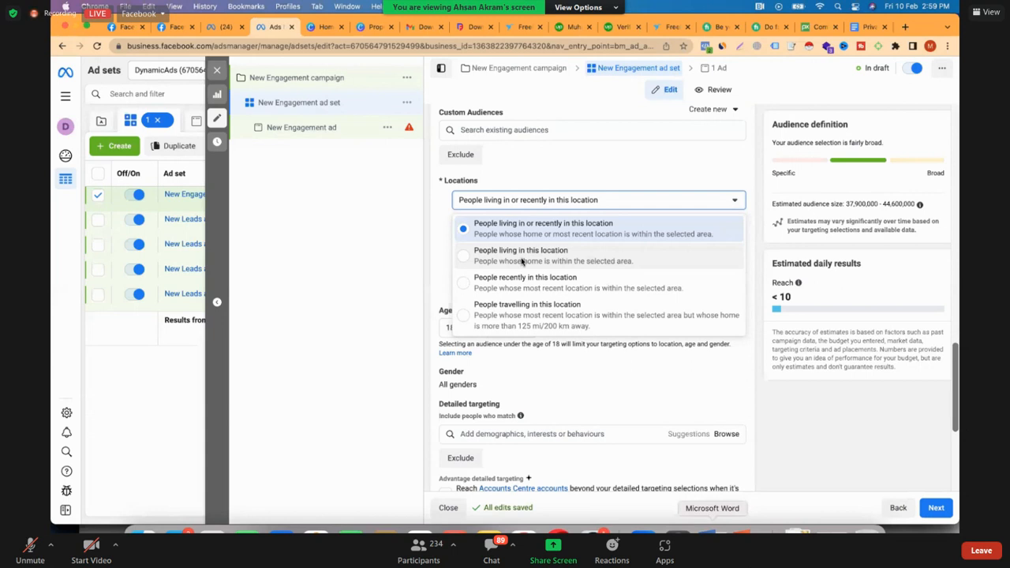
click(522, 257)
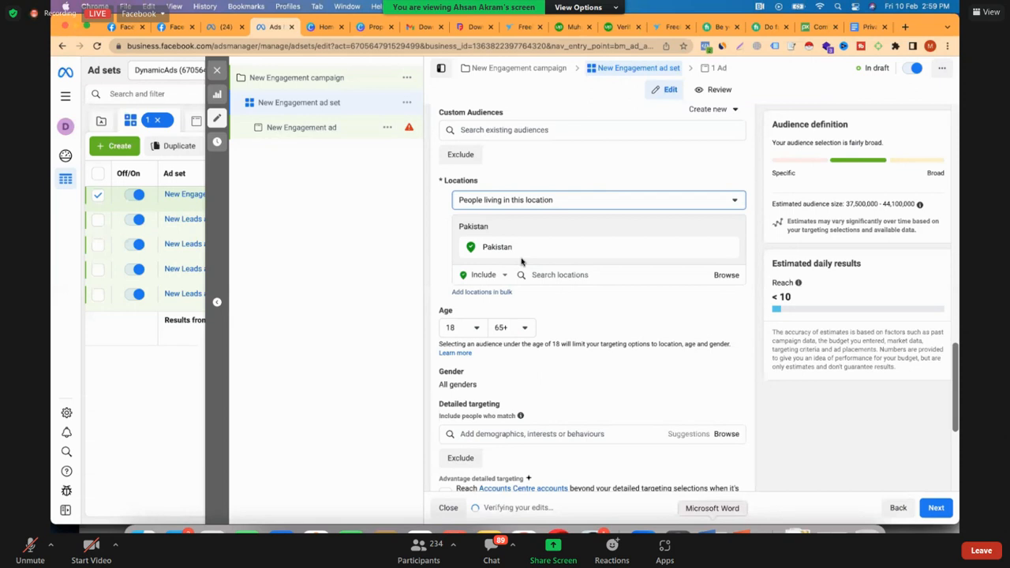
Switch the ad set to a lifetime budget of Rs5,000 and set its end date to 20/2/2023
scroll(520, 272, down, 3)
scroll(514, 349, up, 5)
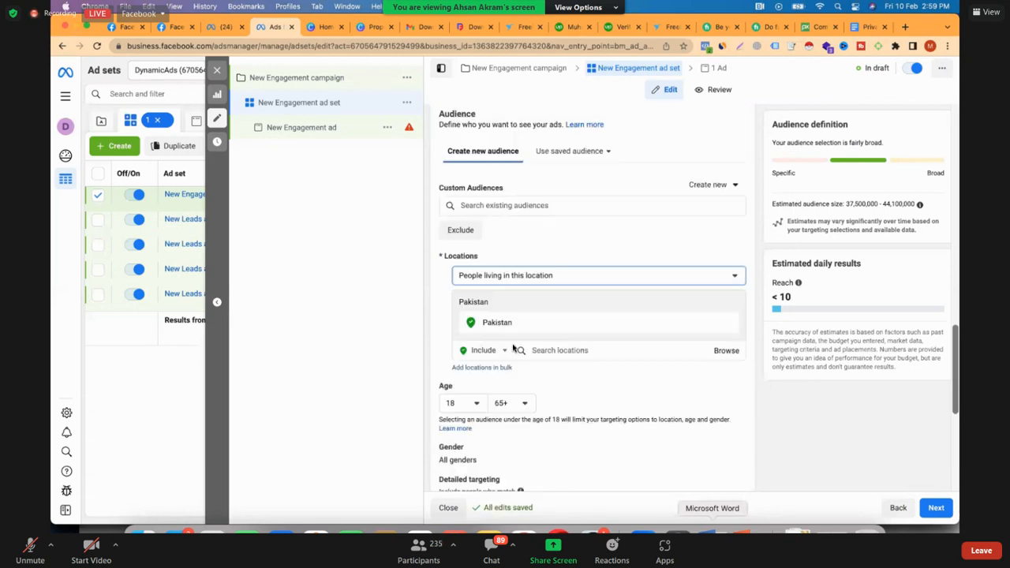
scroll(536, 221, up, 4)
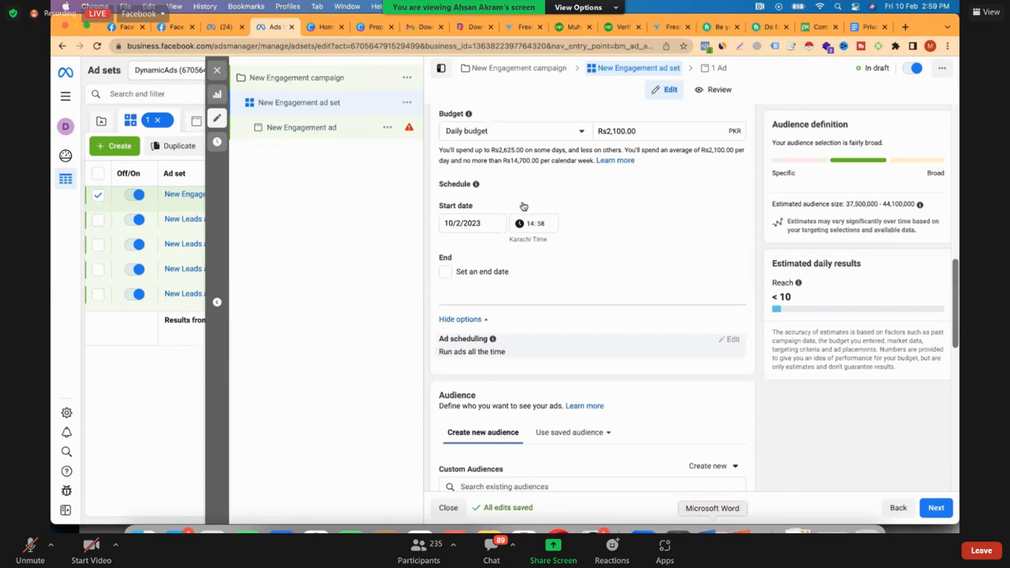
scroll(523, 206, up, 1)
click(512, 159)
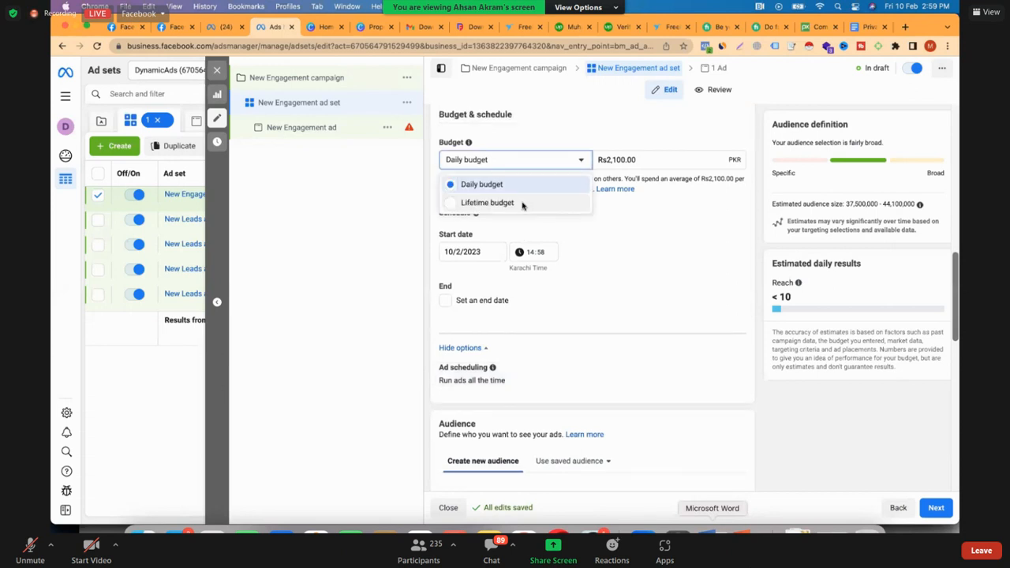
click(522, 203)
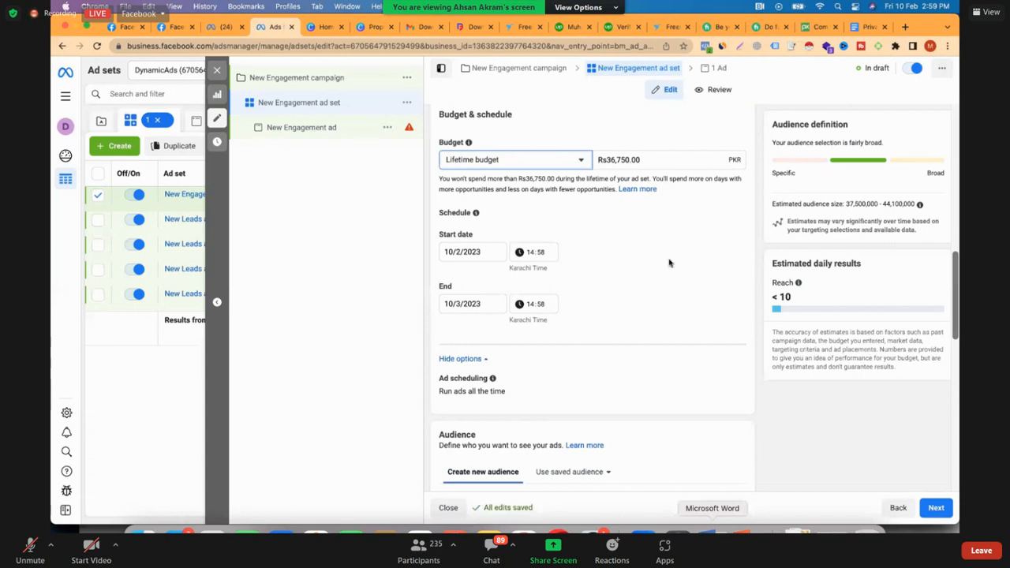
key(Tab)
text(5,0)
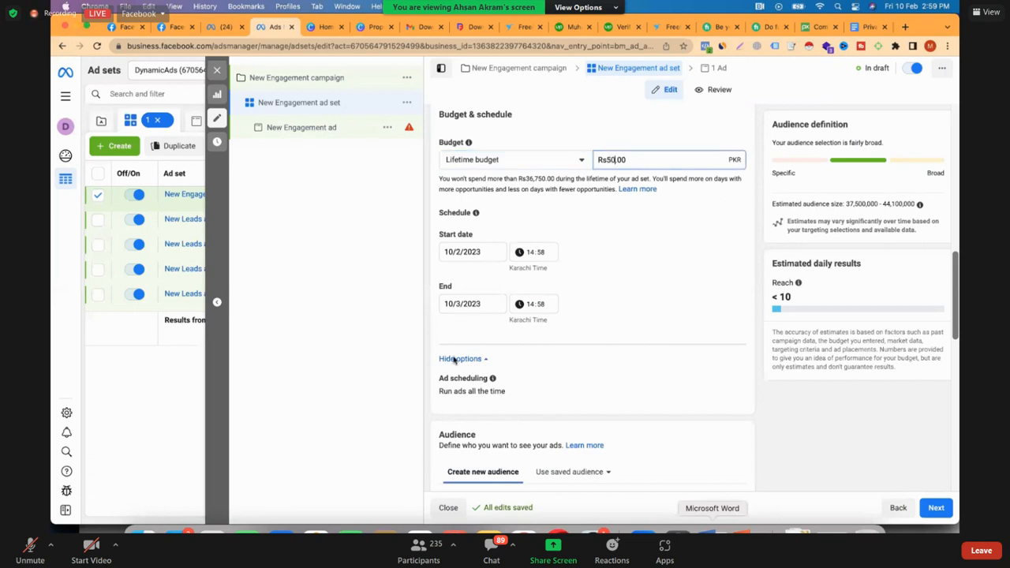
text(00)
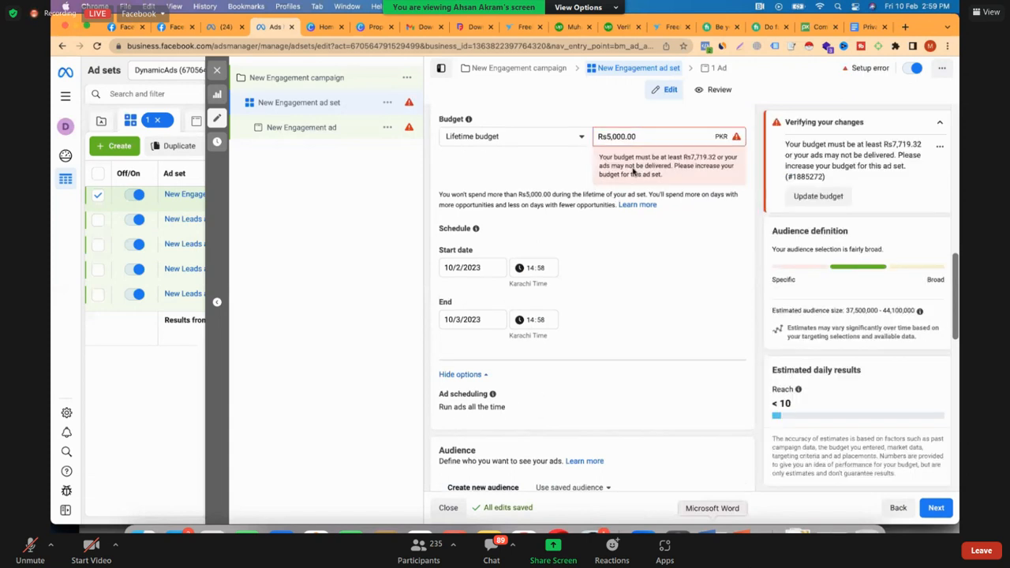
key(Tab)
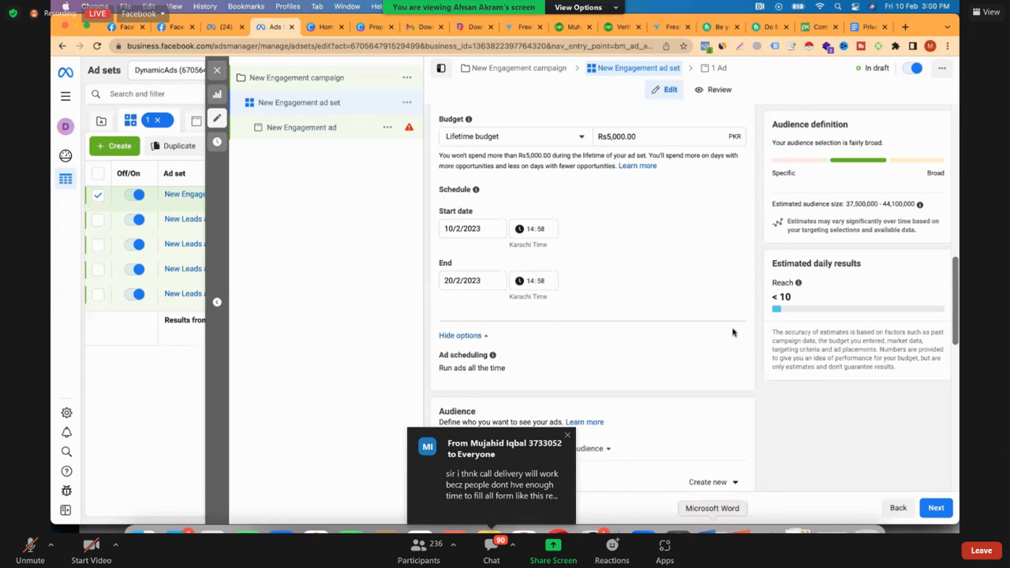
Enable running ads on a schedule and base it on the ad account's time zone (Karachi Time)
scroll(699, 264, down, 1)
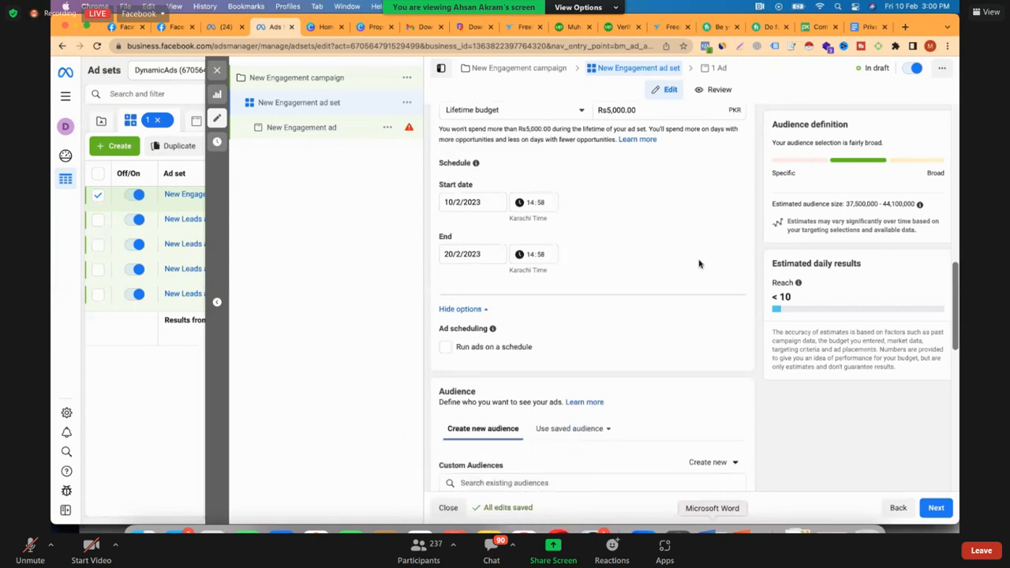
scroll(445, 255, down, 2)
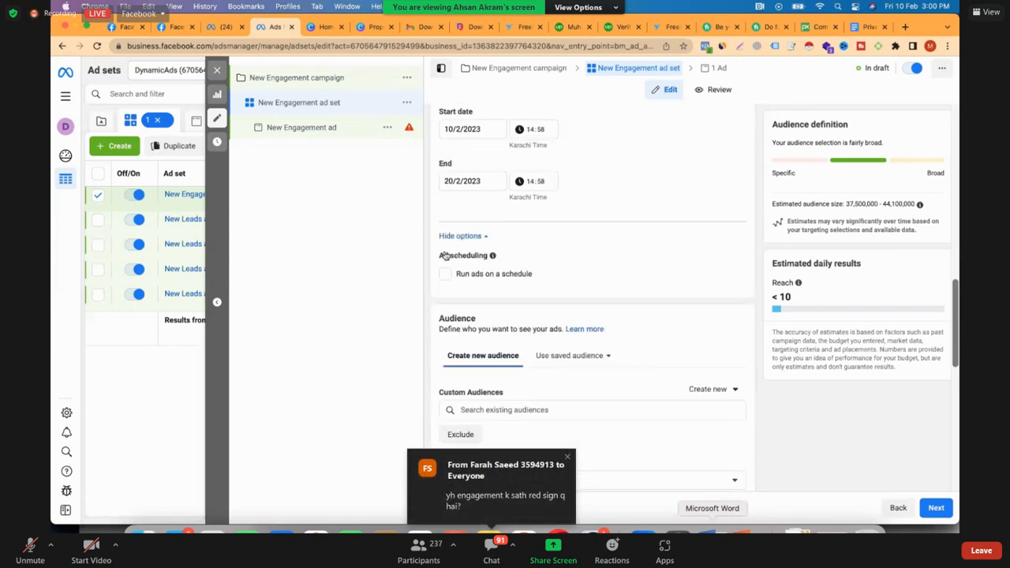
scroll(444, 255, down, 1)
click(445, 251)
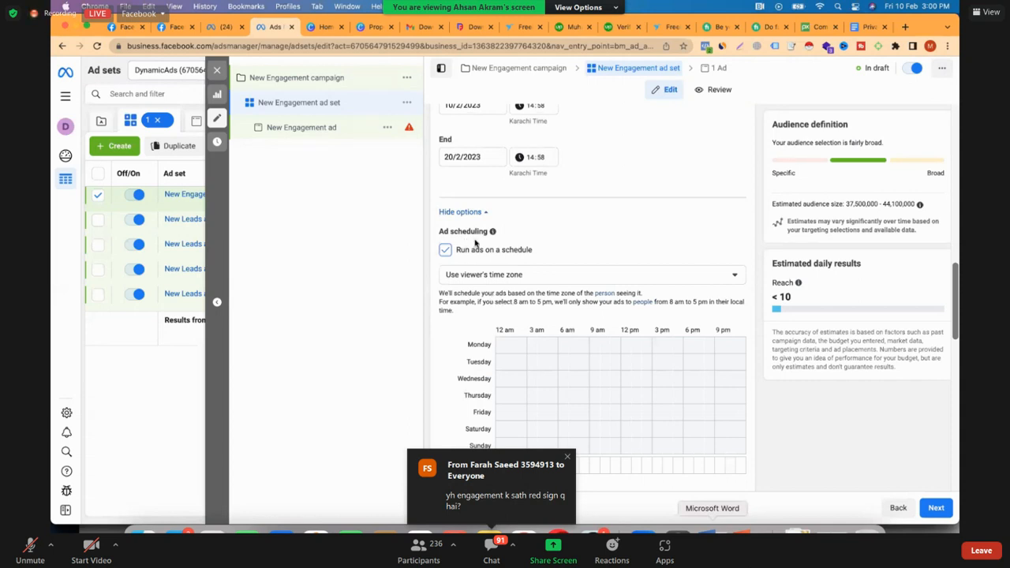
scroll(501, 240, down, 1)
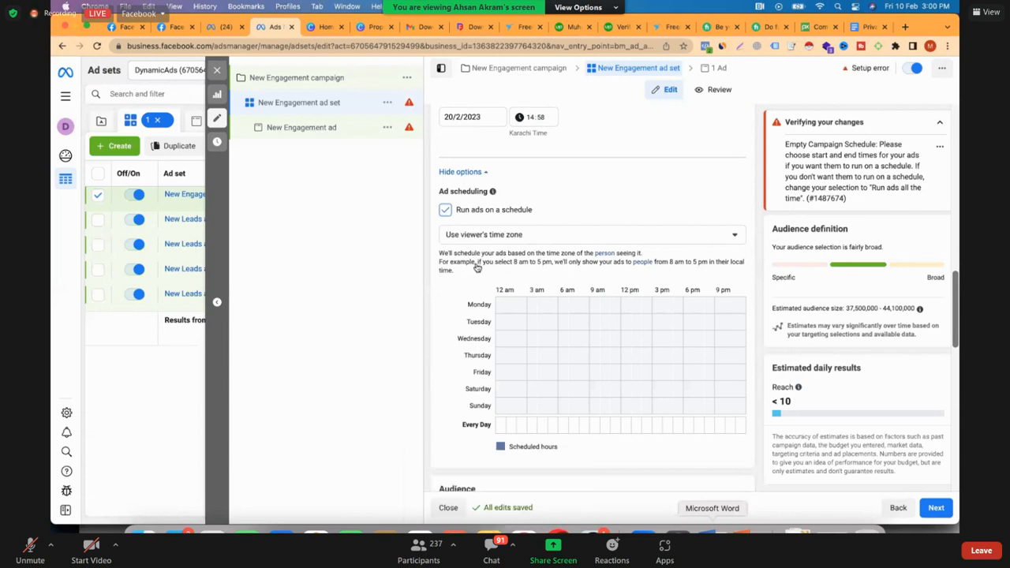
click(475, 238)
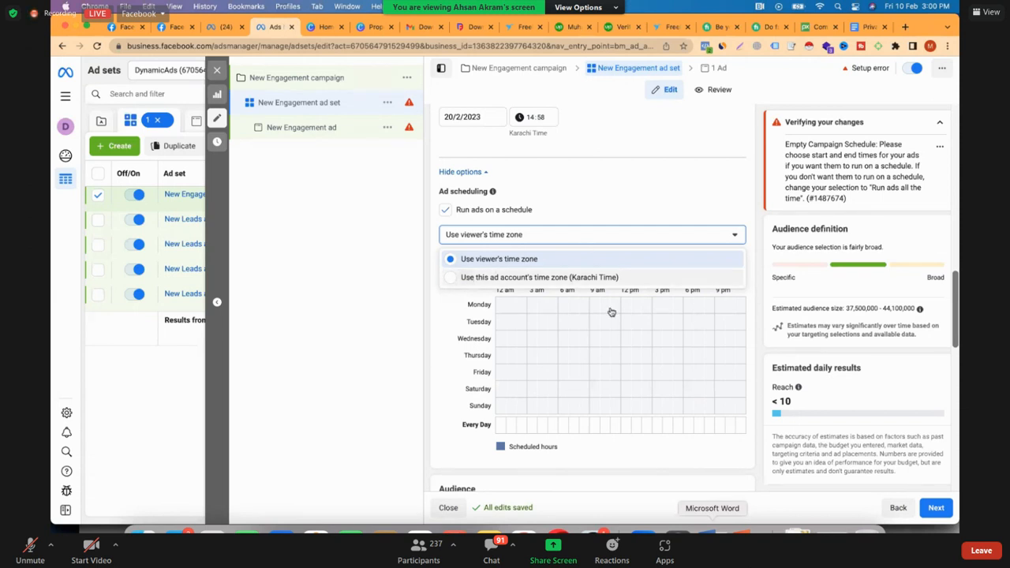
click(611, 279)
Schedule the ads on Monday from 9 am to 6 pm
scroll(612, 313, down, 1)
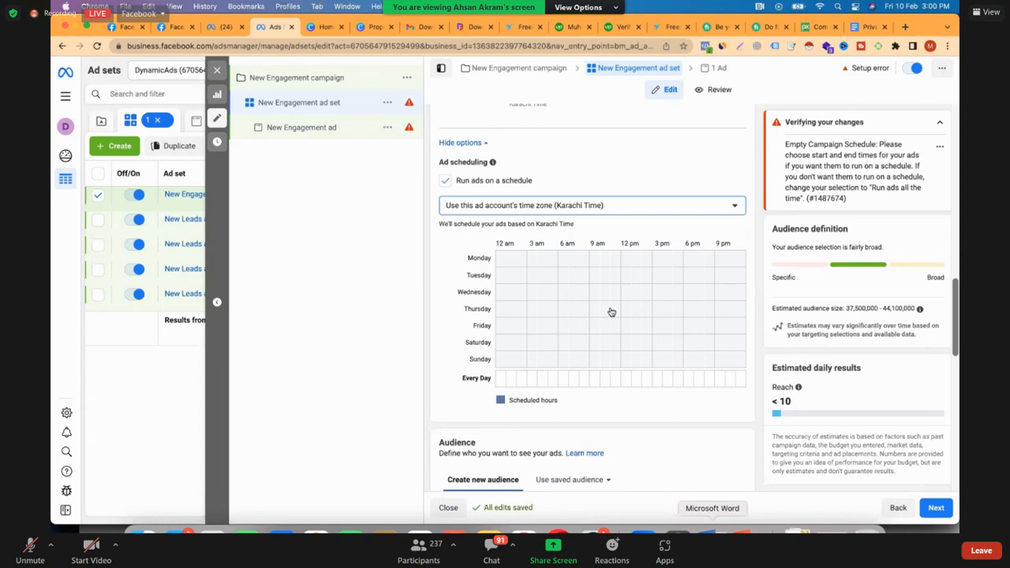
scroll(611, 313, down, 1)
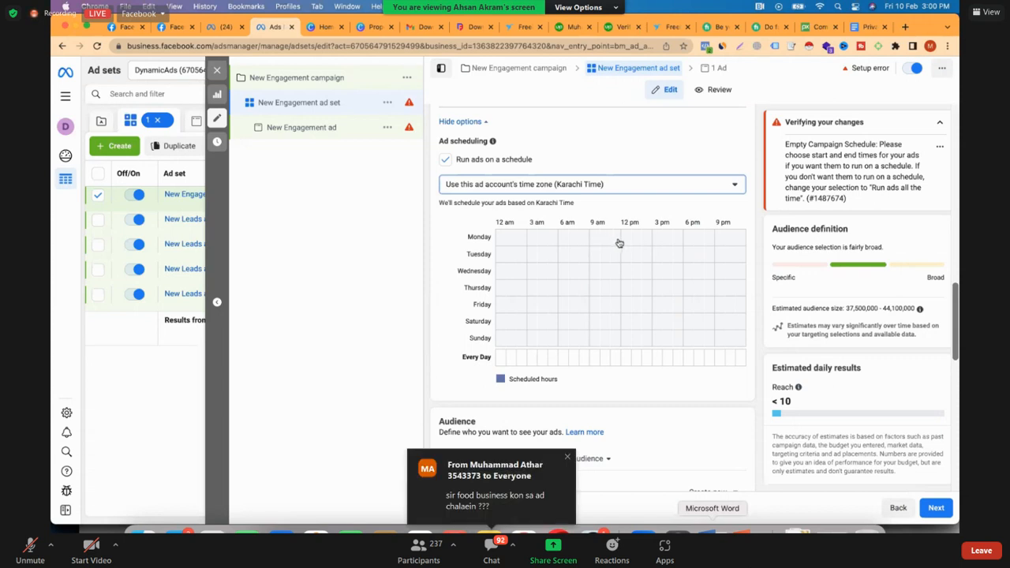
click(596, 238)
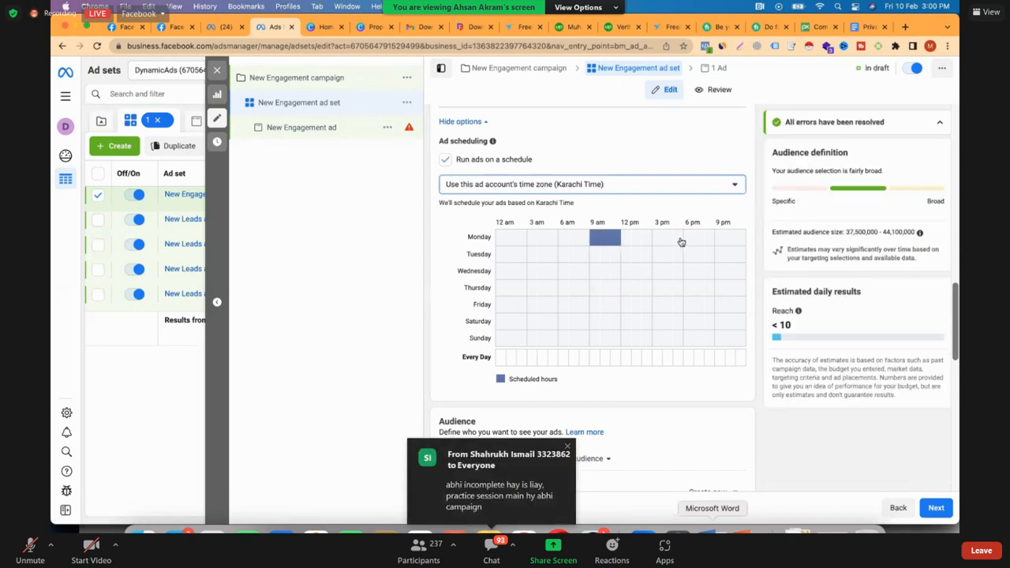
click(676, 241)
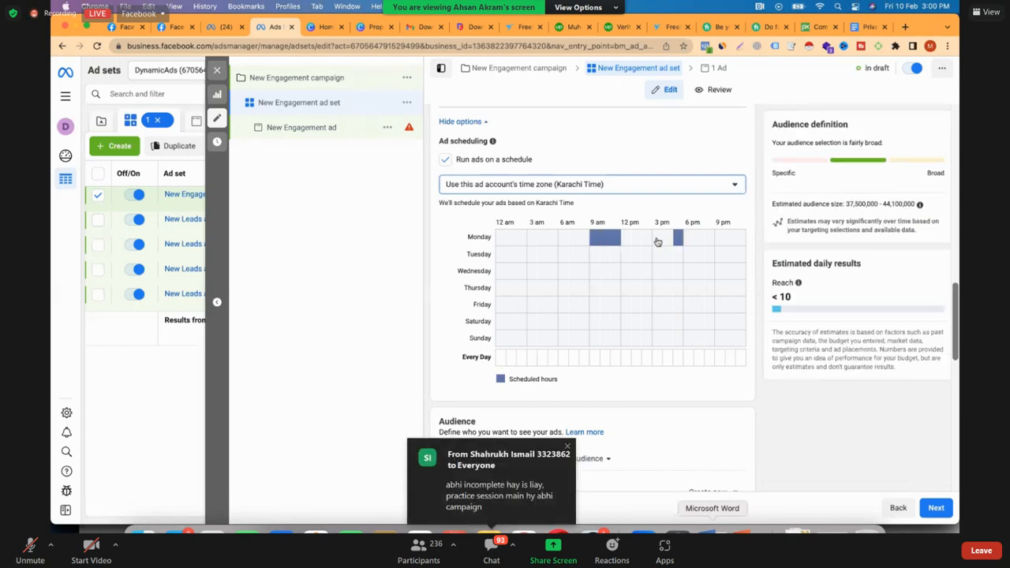
drag(647, 242, 626, 242)
Extend the ad schedule to Tuesday through Friday, filling the hours from 9 am to 6 pm each day
click(594, 258)
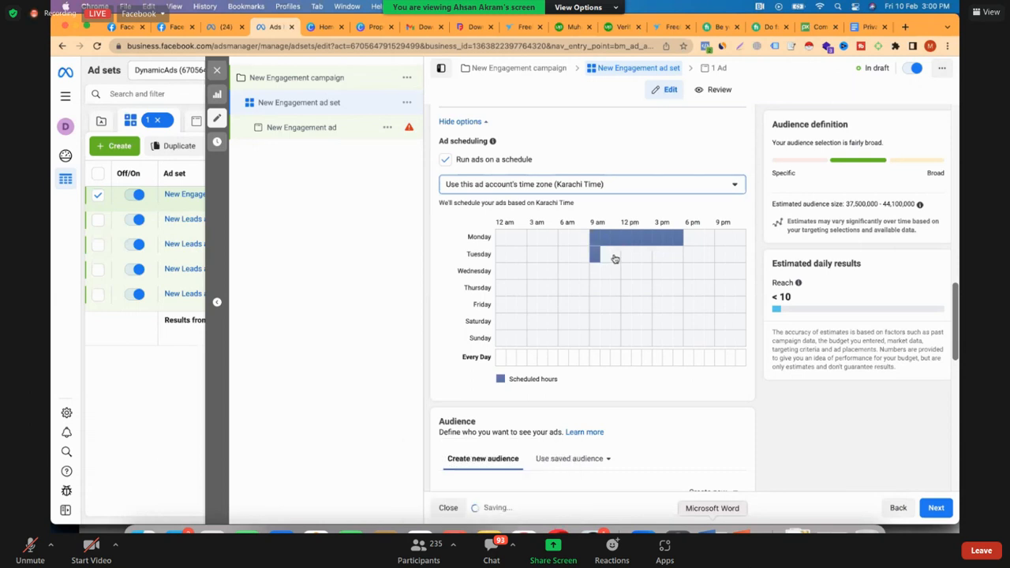
drag(614, 259, 680, 259)
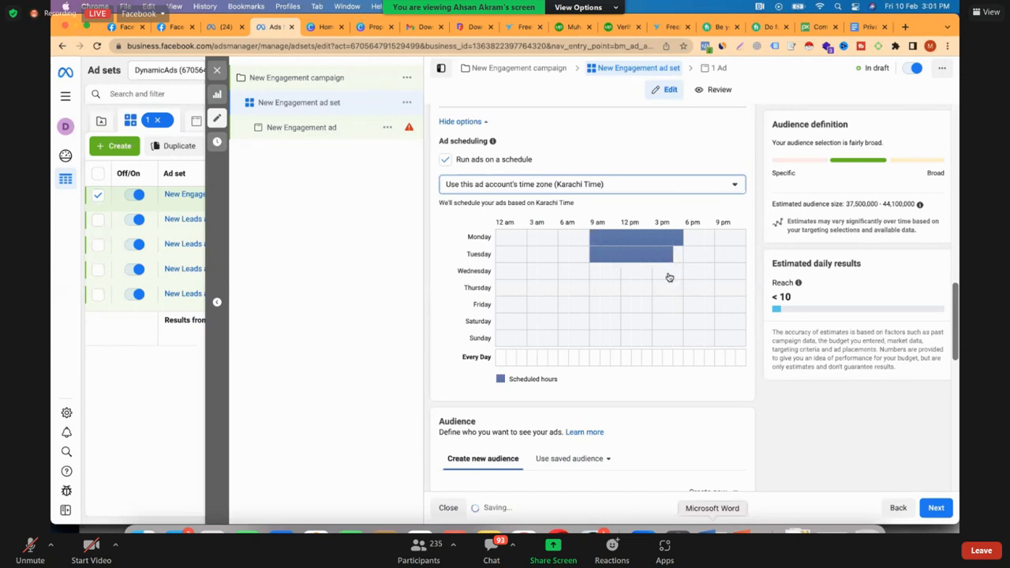
drag(678, 276, 669, 277)
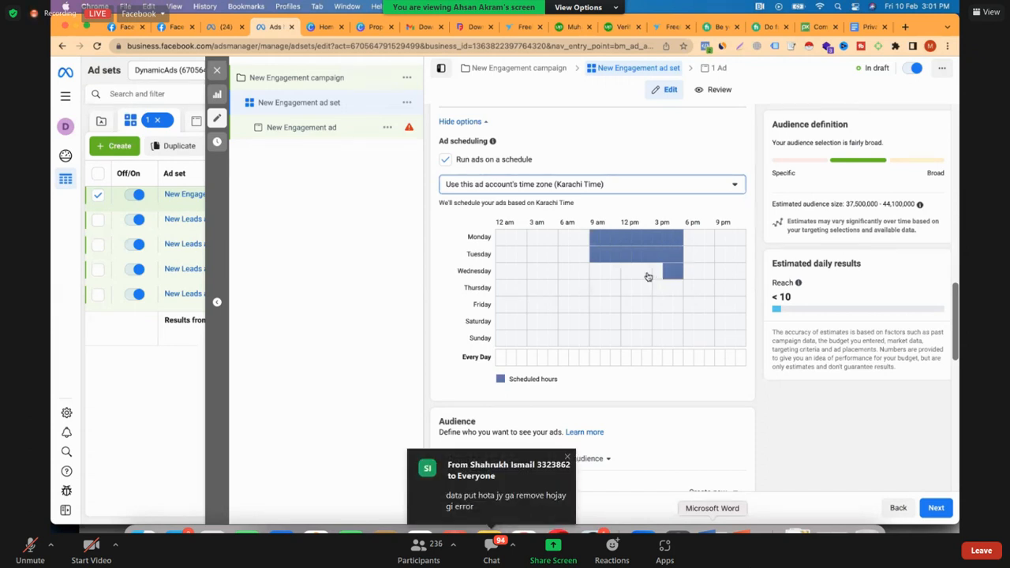
drag(648, 277, 592, 276)
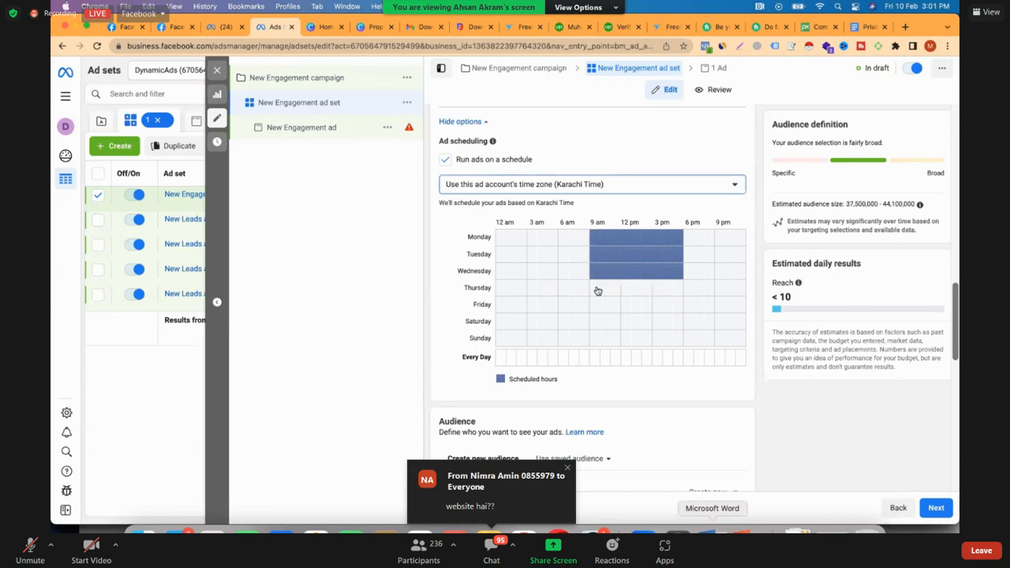
click(605, 288)
drag(608, 293, 681, 295)
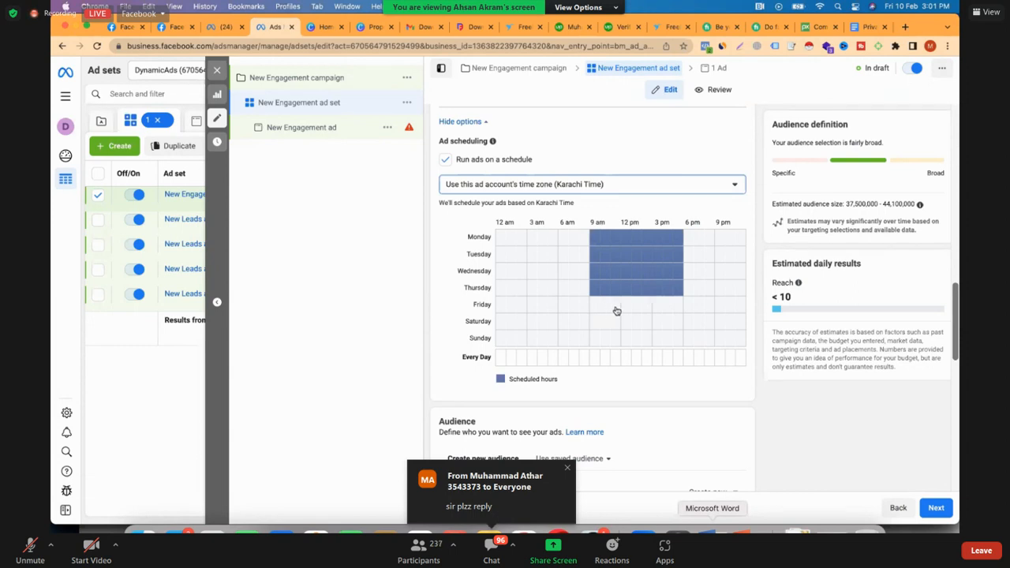
drag(639, 312, 681, 311)
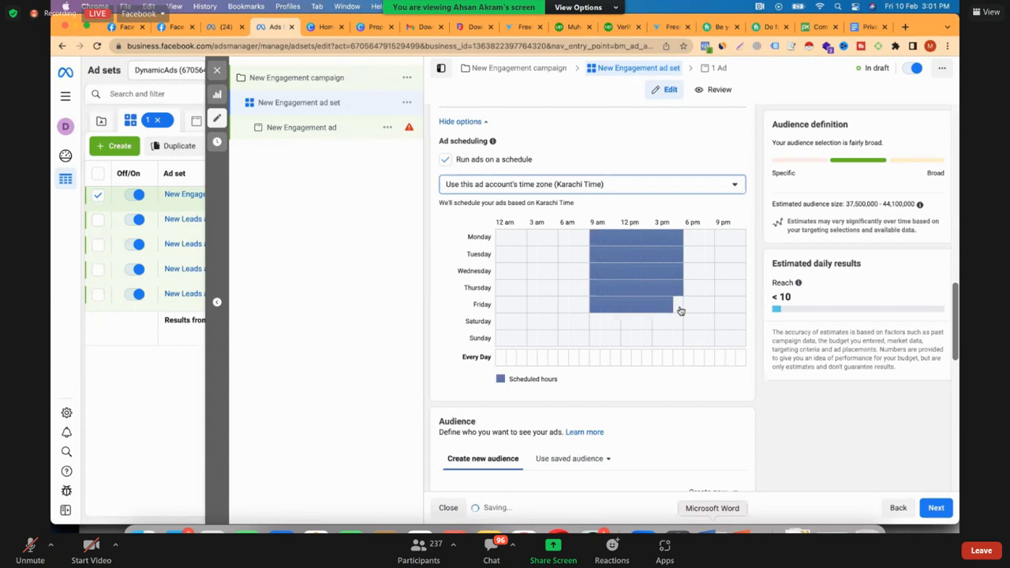
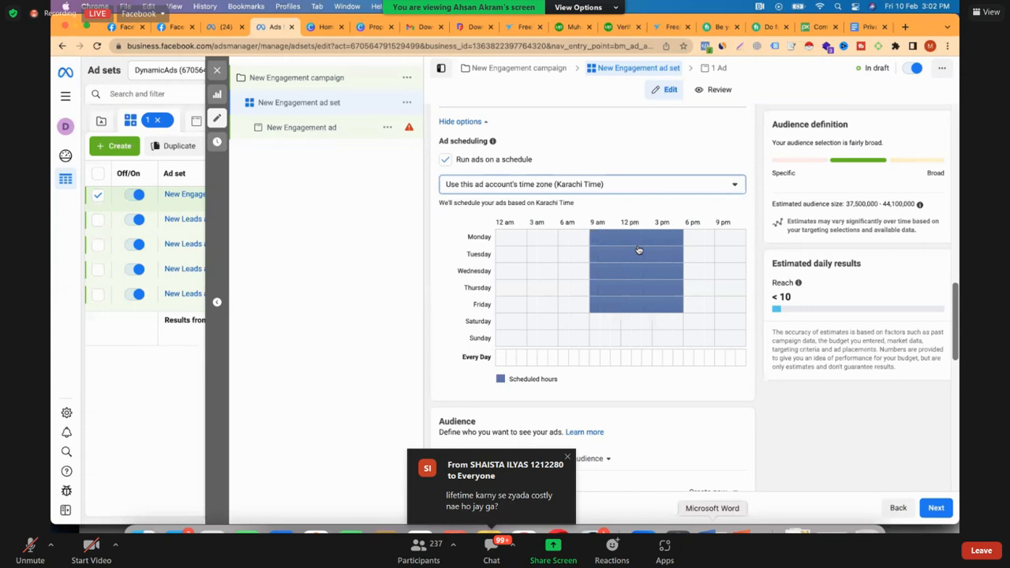
Change the ad set's audience location from Pakistan to Faisalabad, Punjab, Pakistan
scroll(639, 249, down, 1)
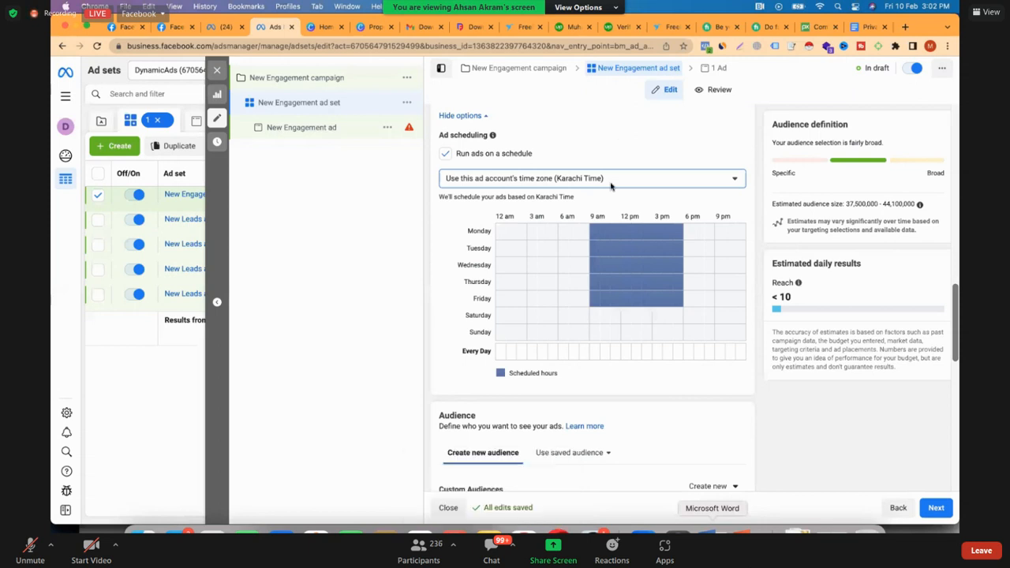
scroll(610, 186, up, 2)
scroll(609, 186, up, 3)
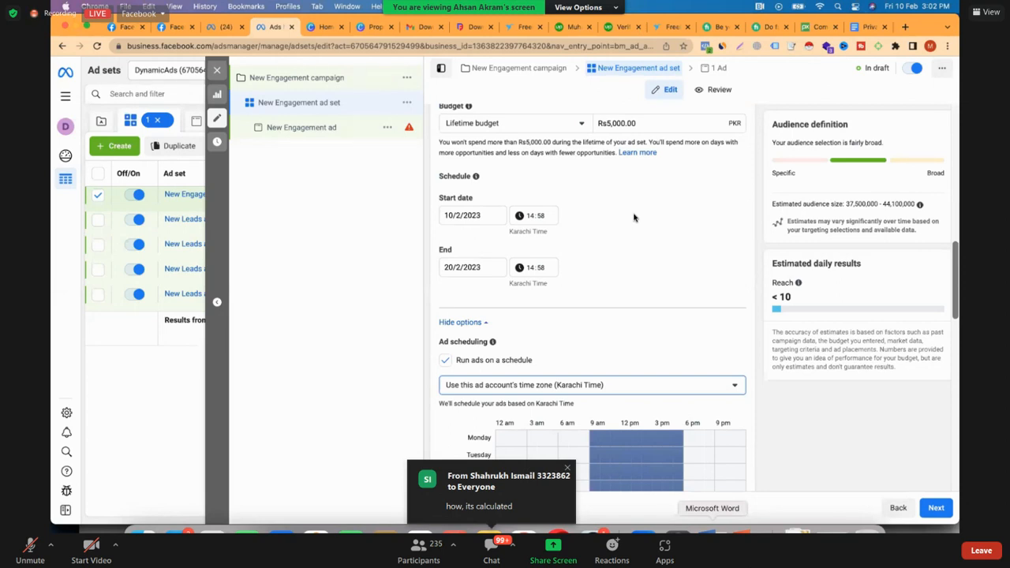
scroll(633, 217, down, 3)
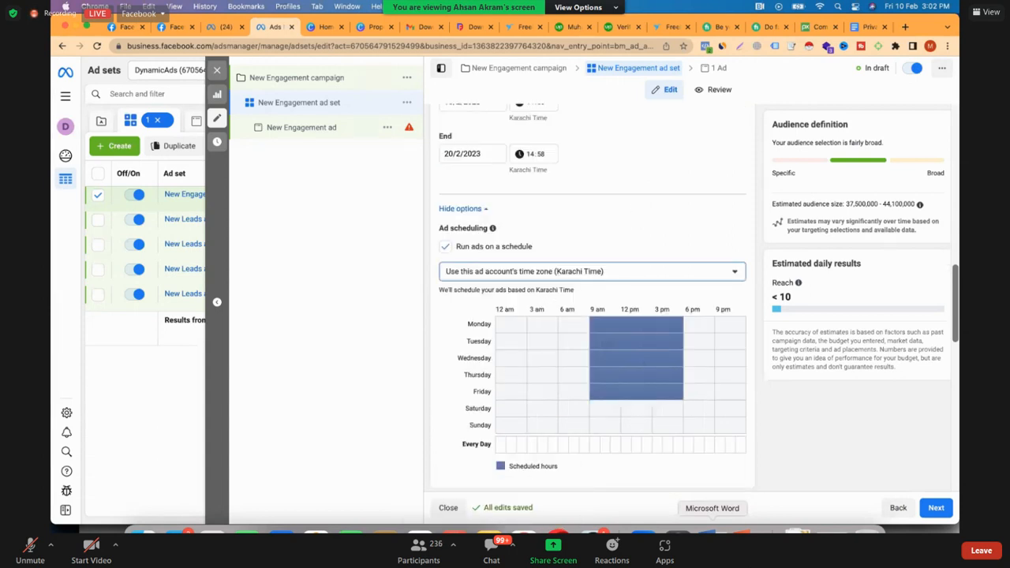
scroll(591, 316, down, 5)
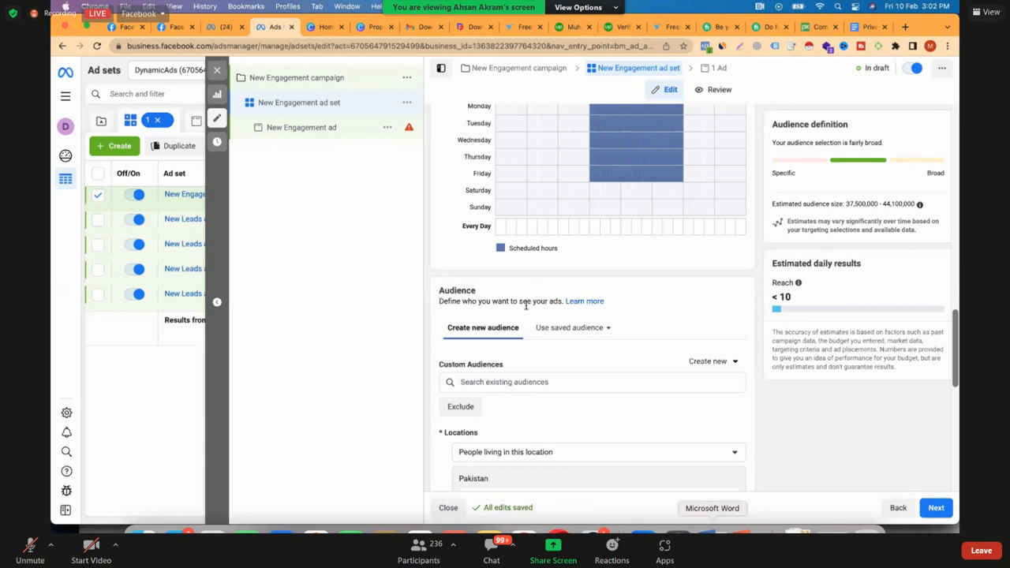
scroll(531, 325, down, 5)
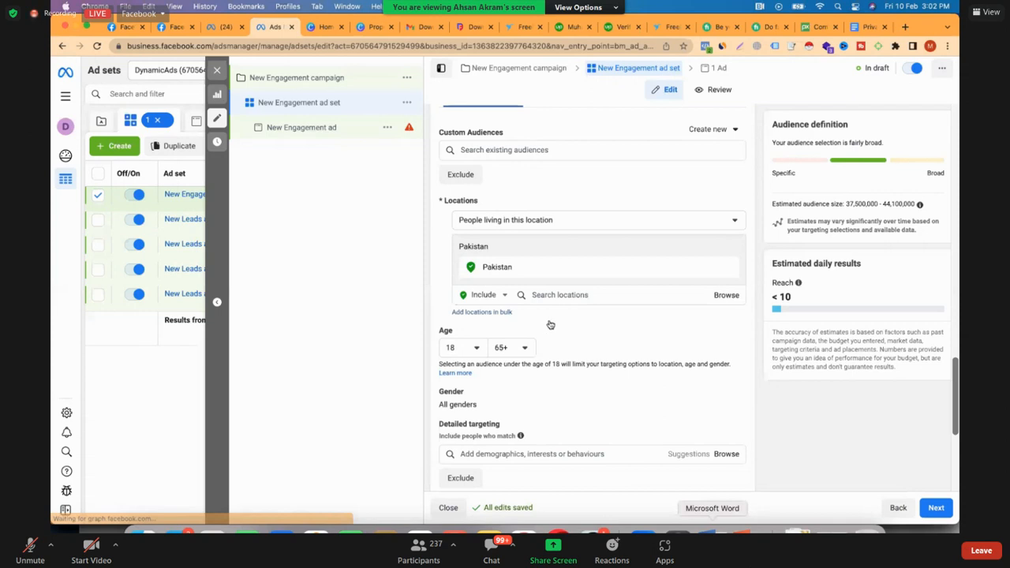
text(Faisala)
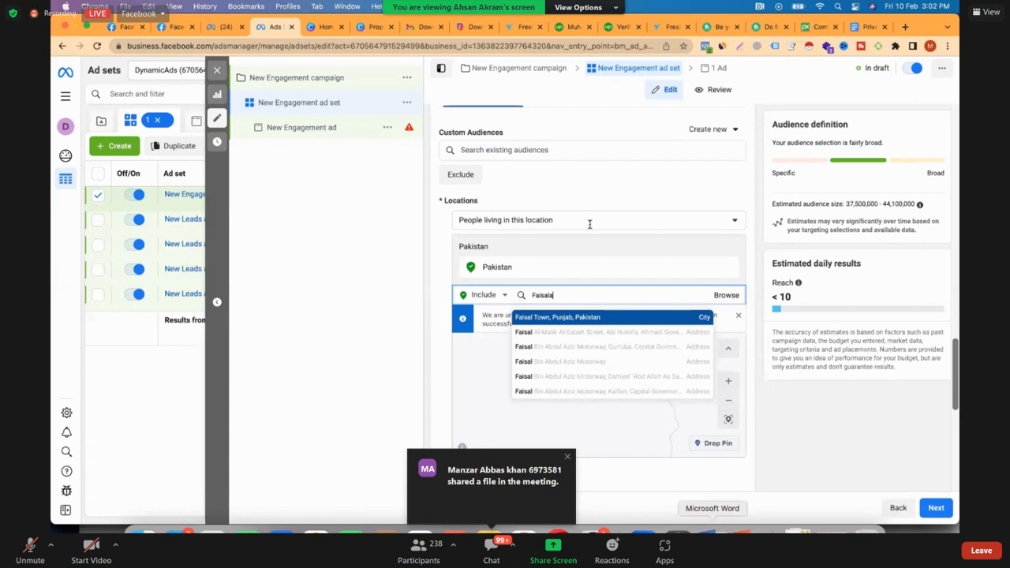
text(bad)
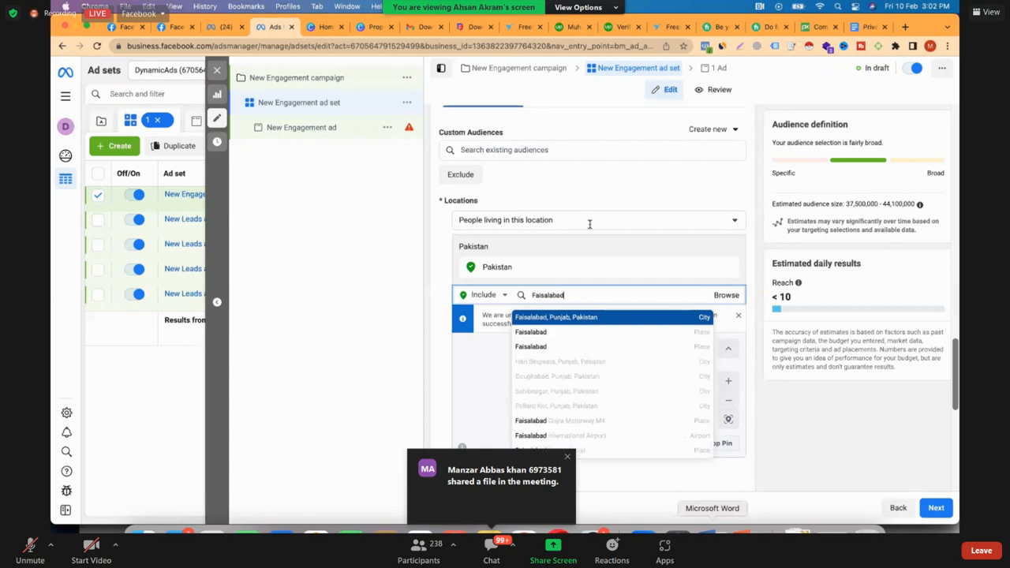
key(Return)
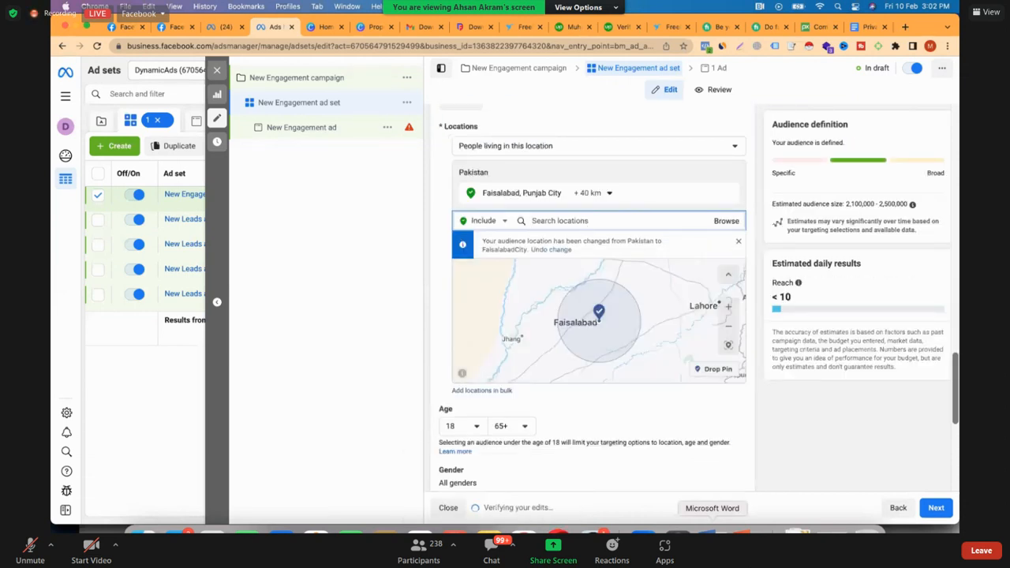
Find "clock tower faisal" among the audience locations and include the place Clock Tower, Faisalabad
text(clock tower)
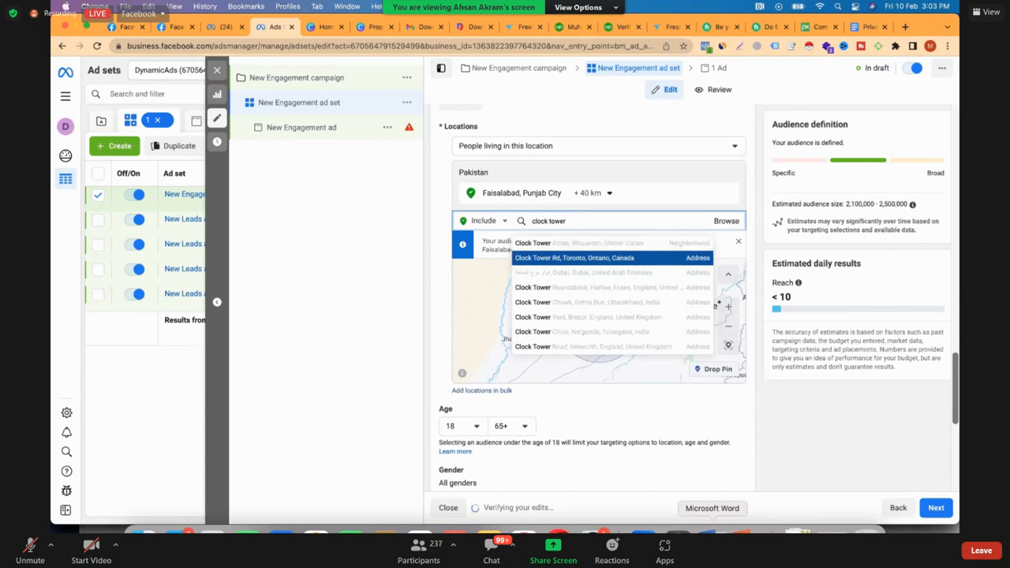
text(faisal)
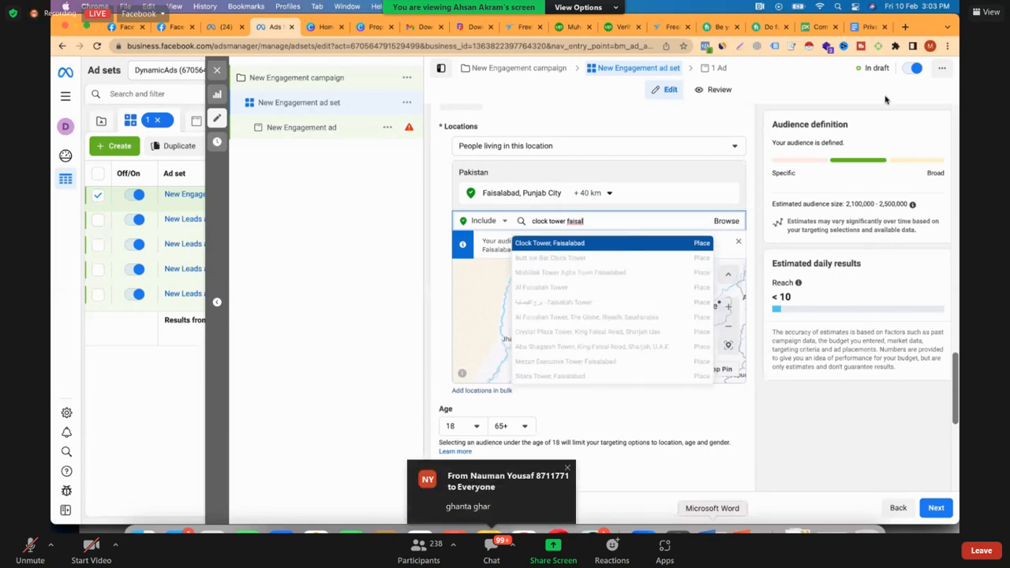
key(Return)
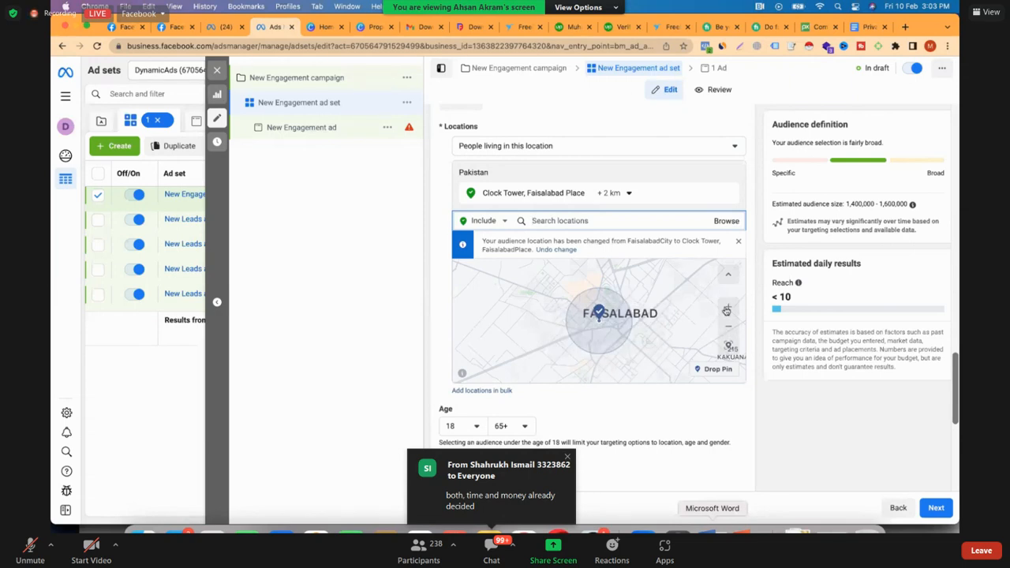
Drop a location pin just beside Madina Town on the audience map, east of central Faisalabad
click(727, 310)
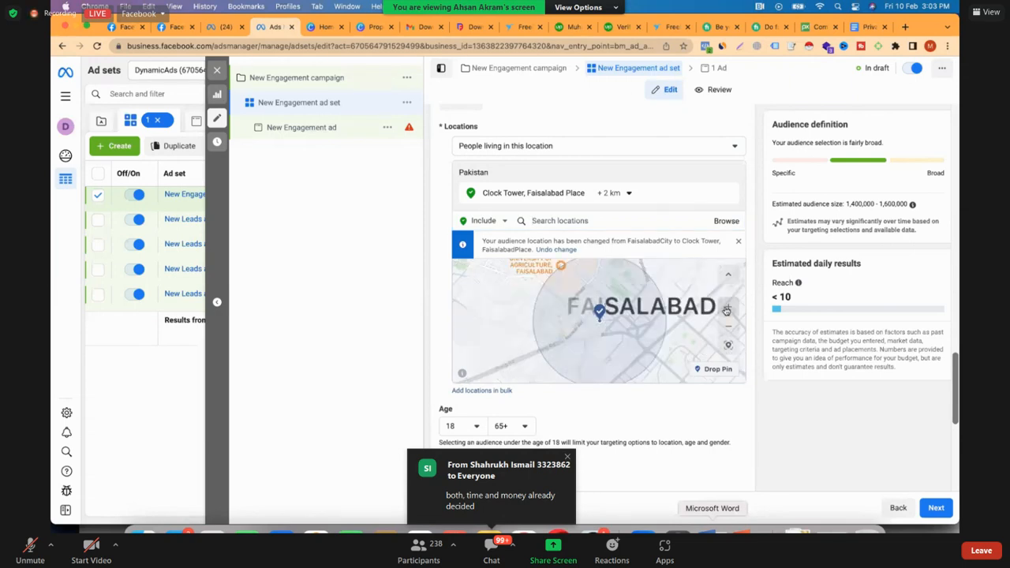
click(727, 310)
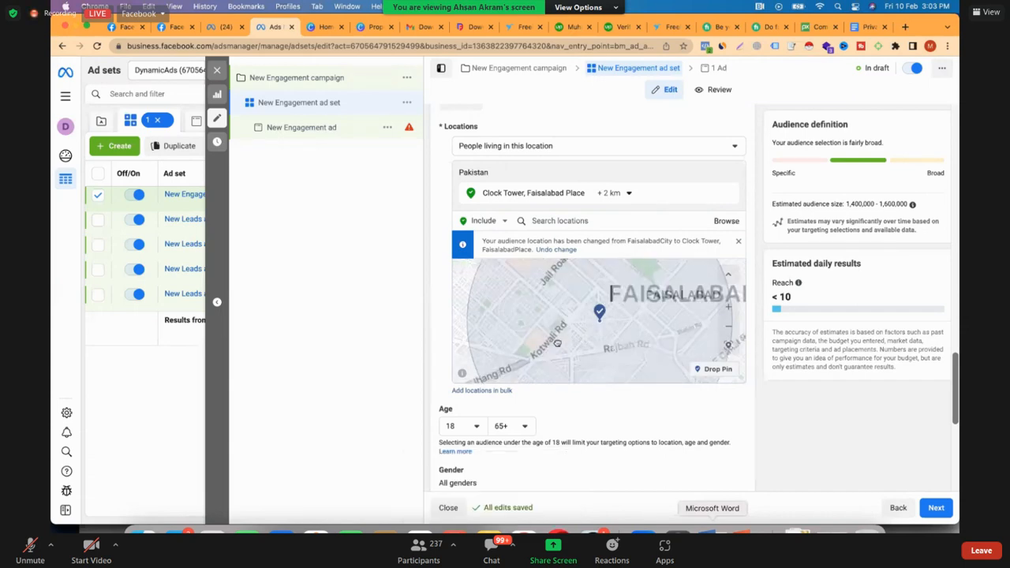
drag(620, 309, 525, 354)
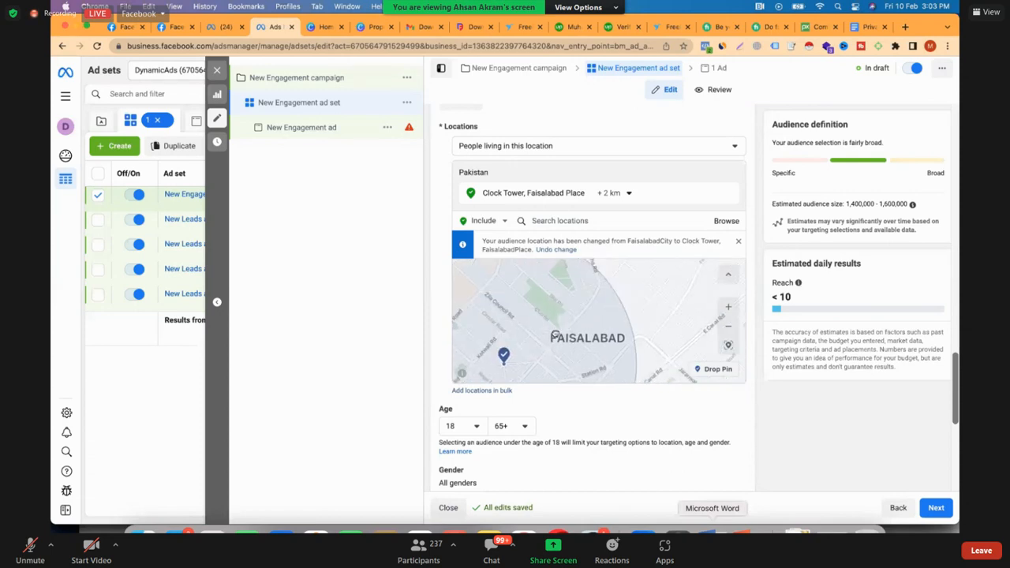
drag(568, 325, 575, 372)
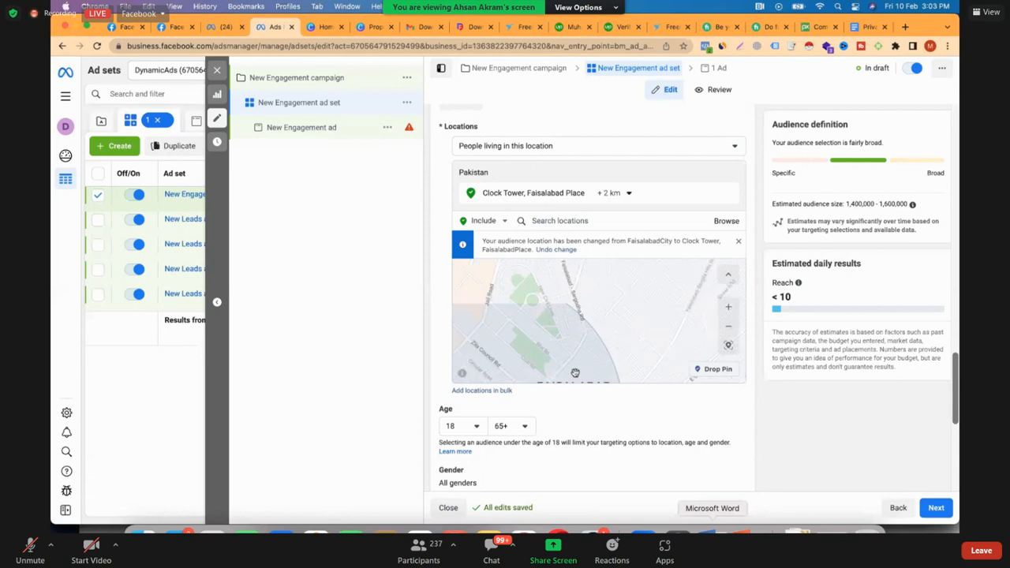
drag(530, 332, 572, 359)
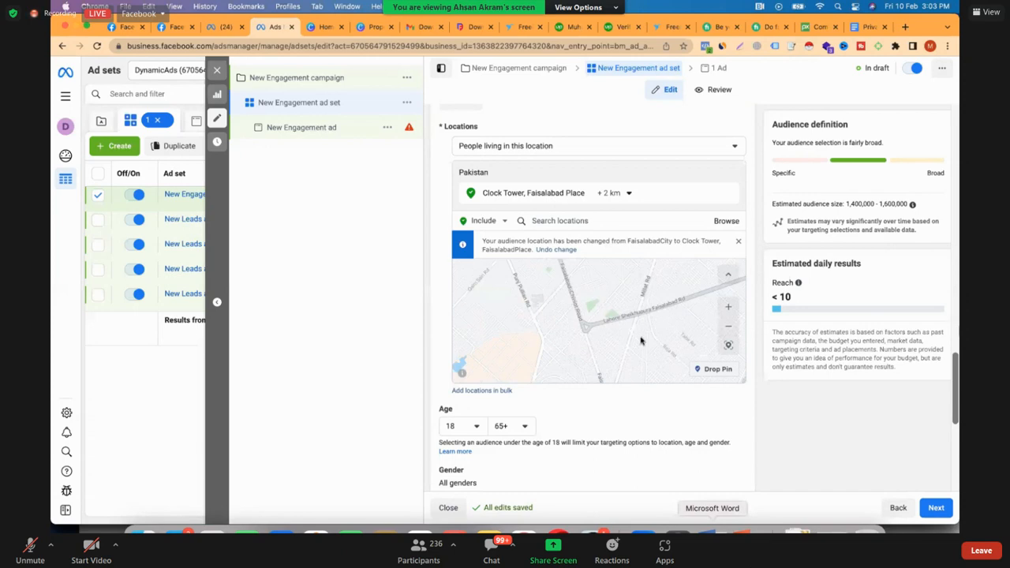
drag(605, 315, 585, 264)
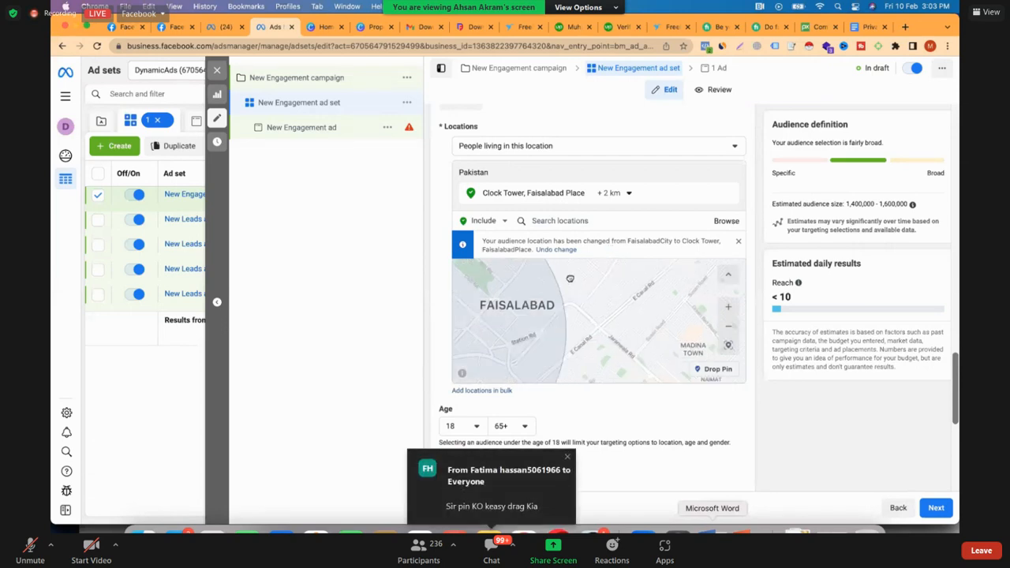
click(724, 368)
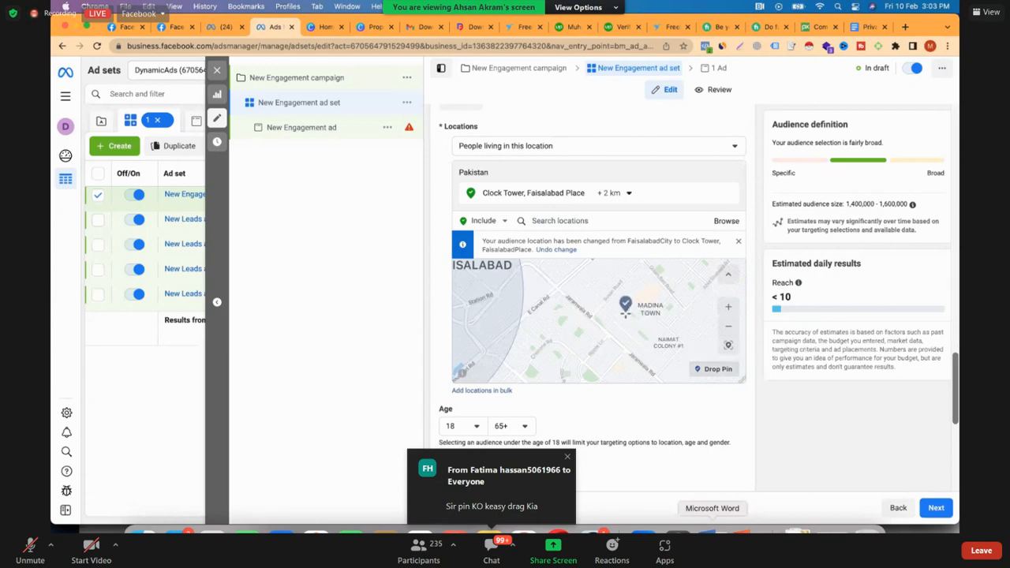
click(635, 310)
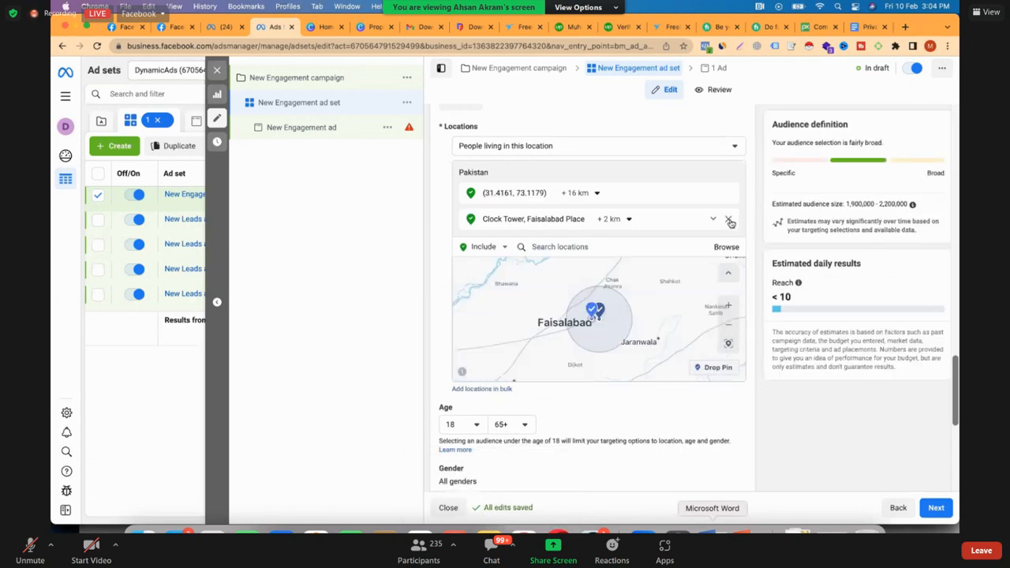
Remove the Clock Tower location and set the radius of the pinned location to 2 km
click(582, 194)
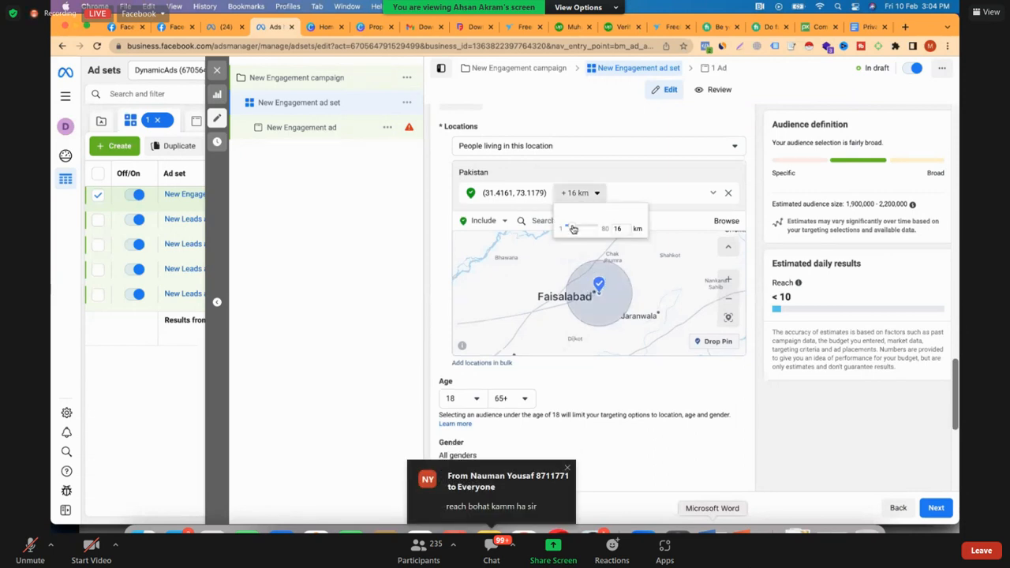
click(569, 227)
drag(570, 228, 565, 228)
click(610, 300)
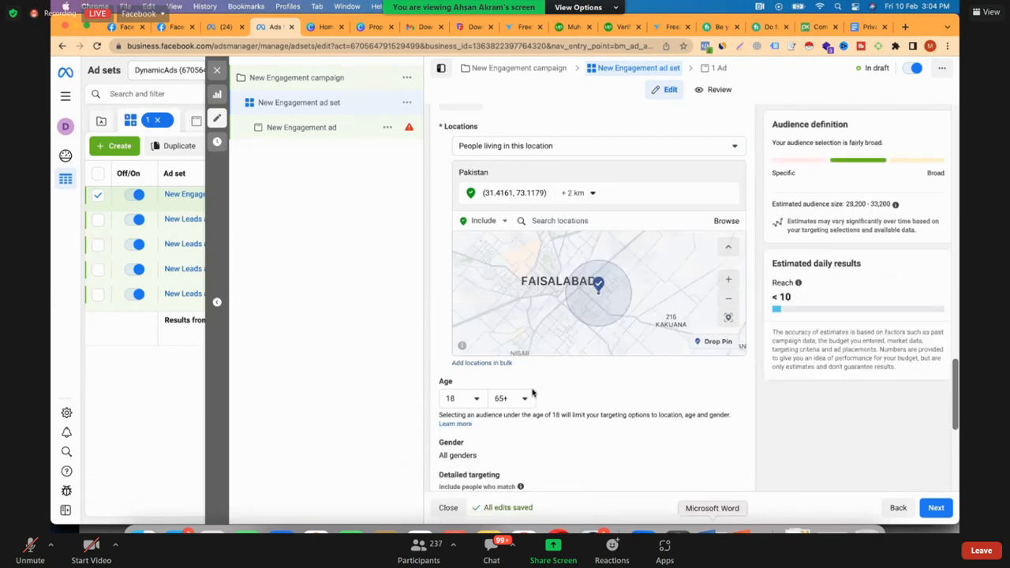
Examine the explanation of the estimated audience size and look over the remaining audience and placement settings
scroll(473, 456, down, 2)
scroll(473, 456, down, 1)
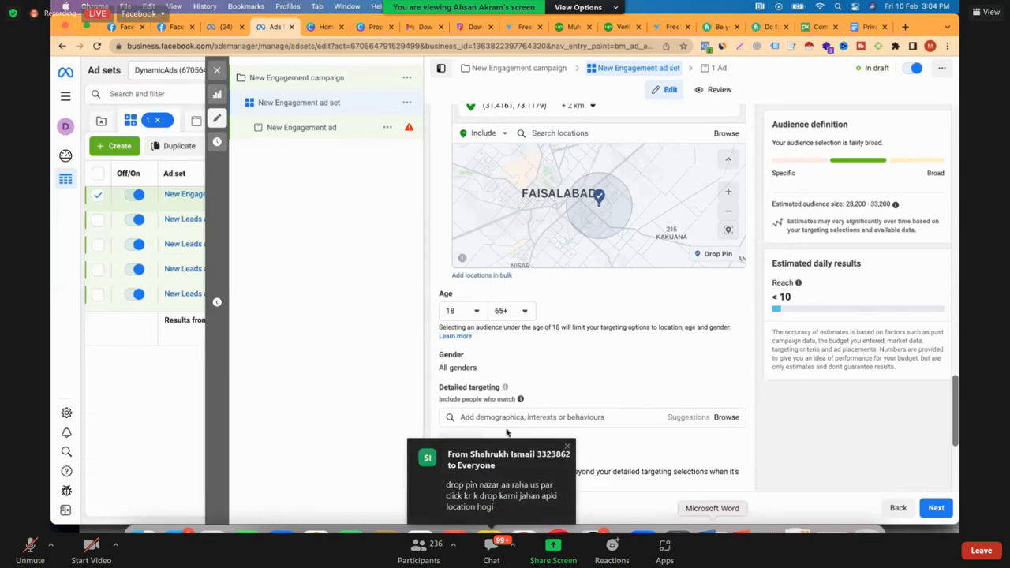
triple_click(892, 204)
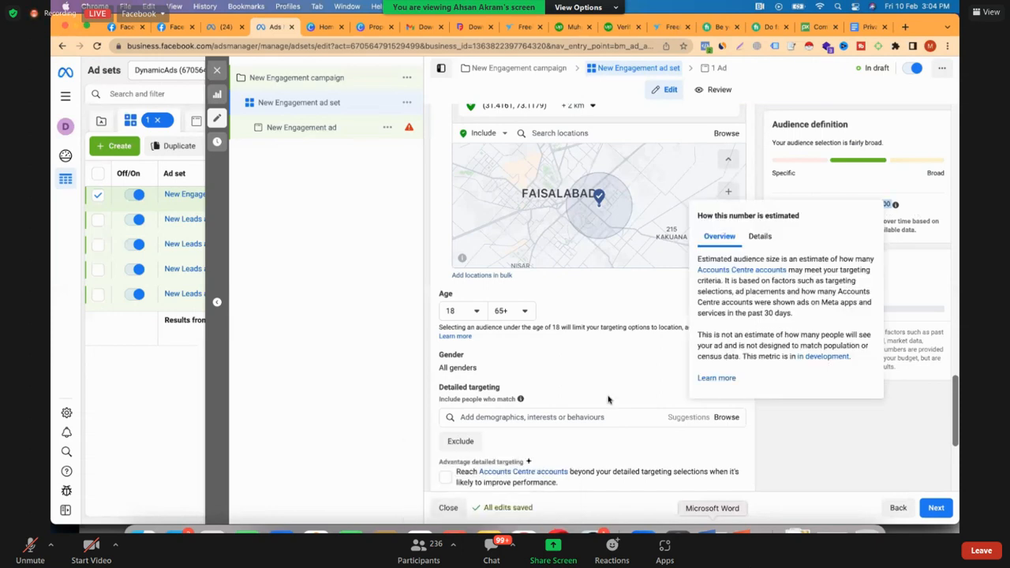
scroll(607, 399, up, 1)
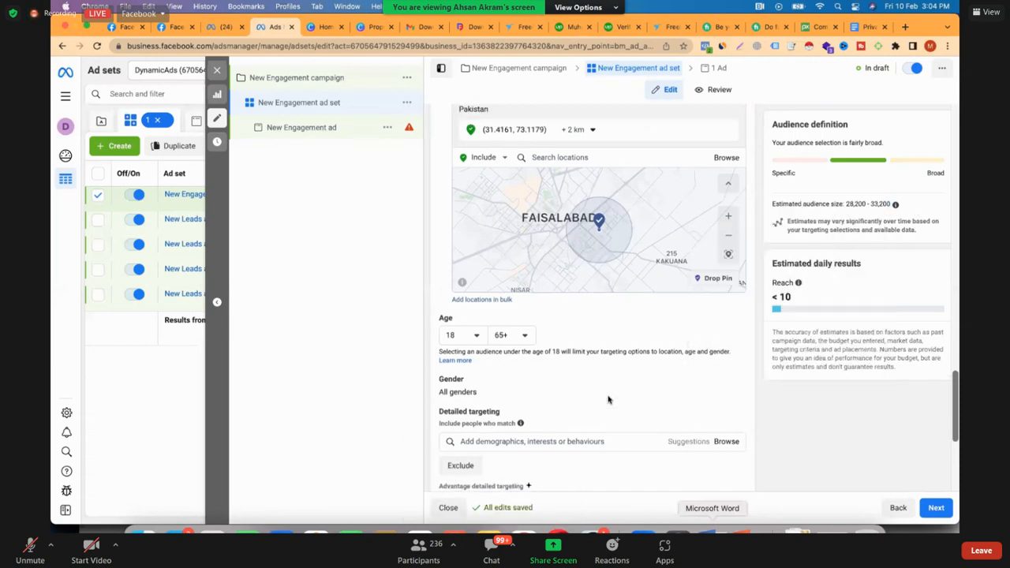
scroll(608, 399, up, 2)
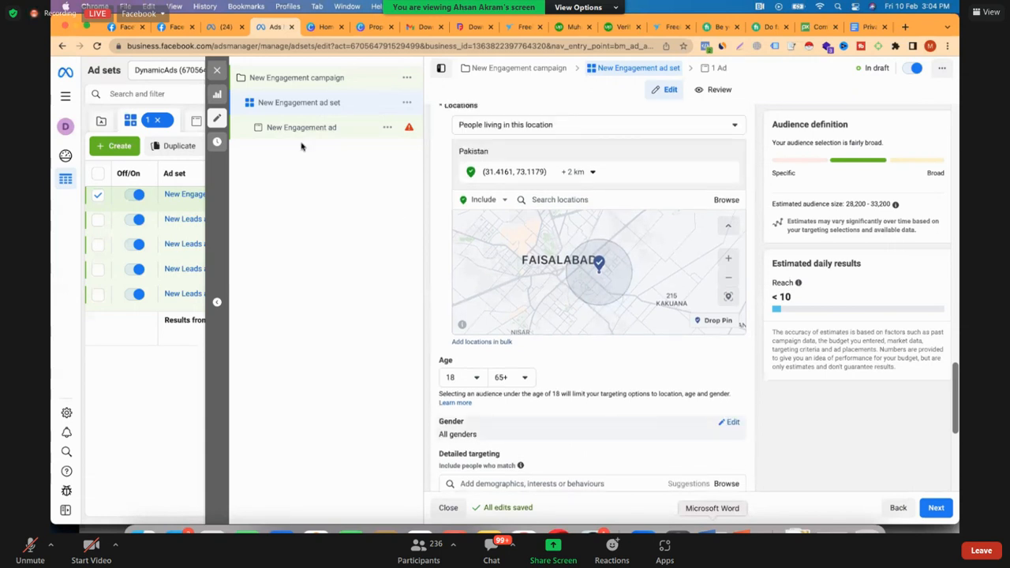
scroll(609, 400, down, 5)
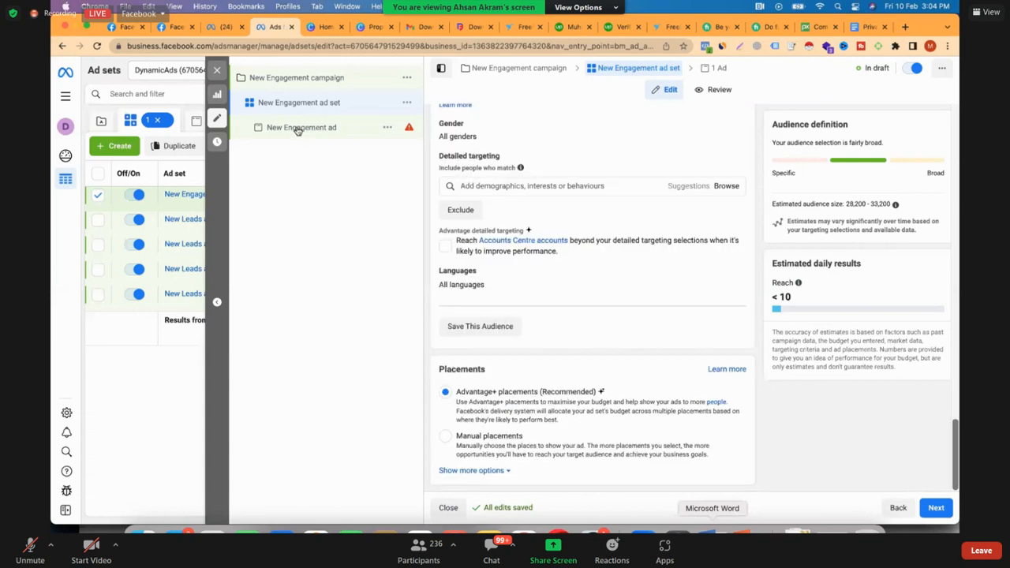
Open the New Engagement ad and add the purple Educators Night image from the account images as its media
click(298, 130)
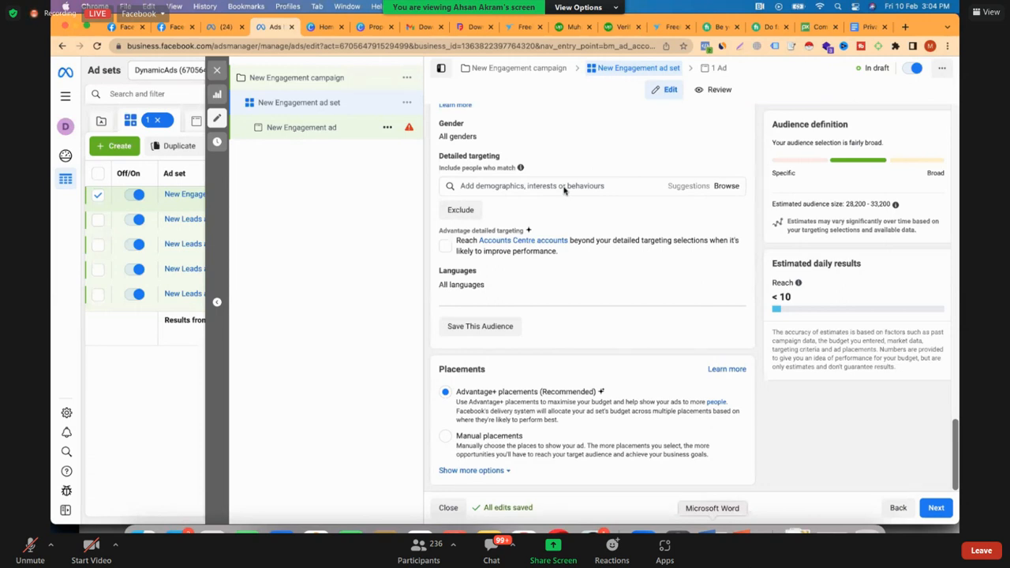
click(359, 133)
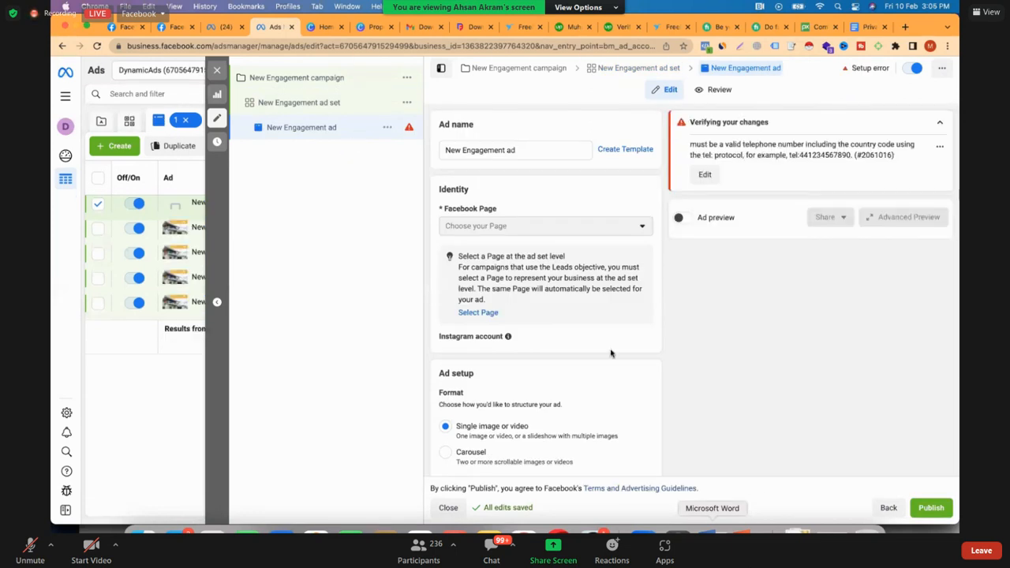
scroll(496, 282, down, 4)
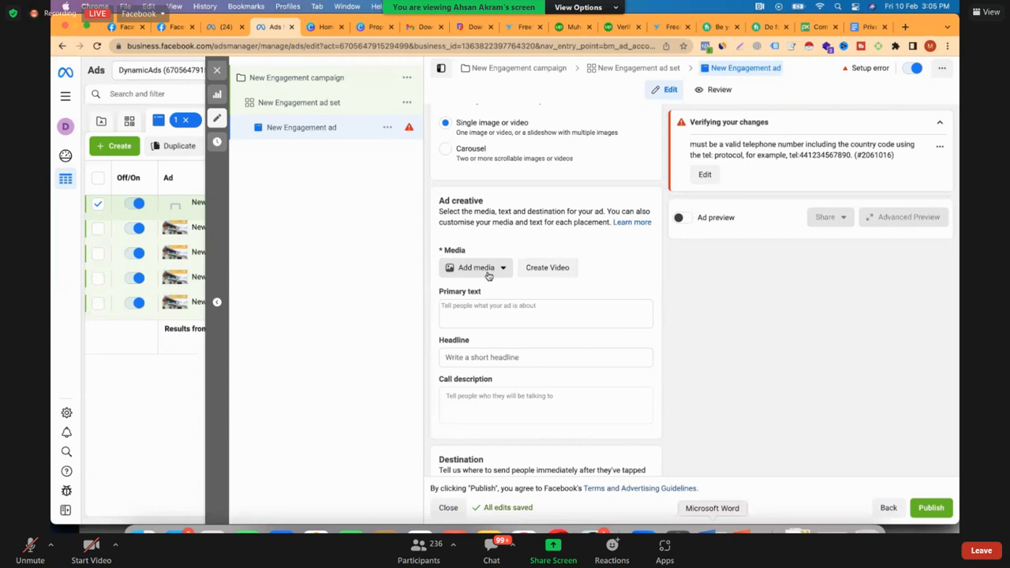
click(488, 271)
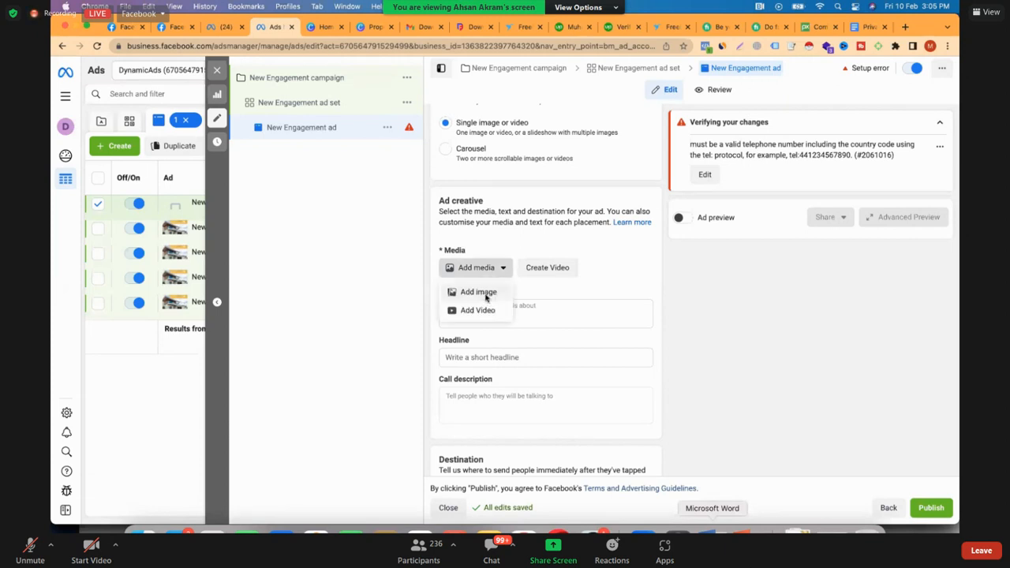
click(479, 292)
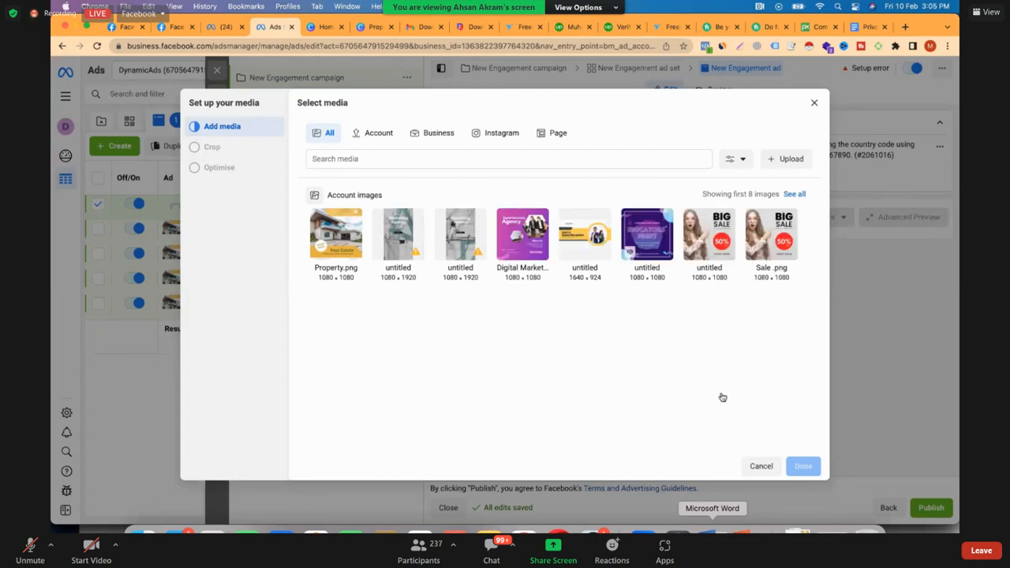
click(655, 241)
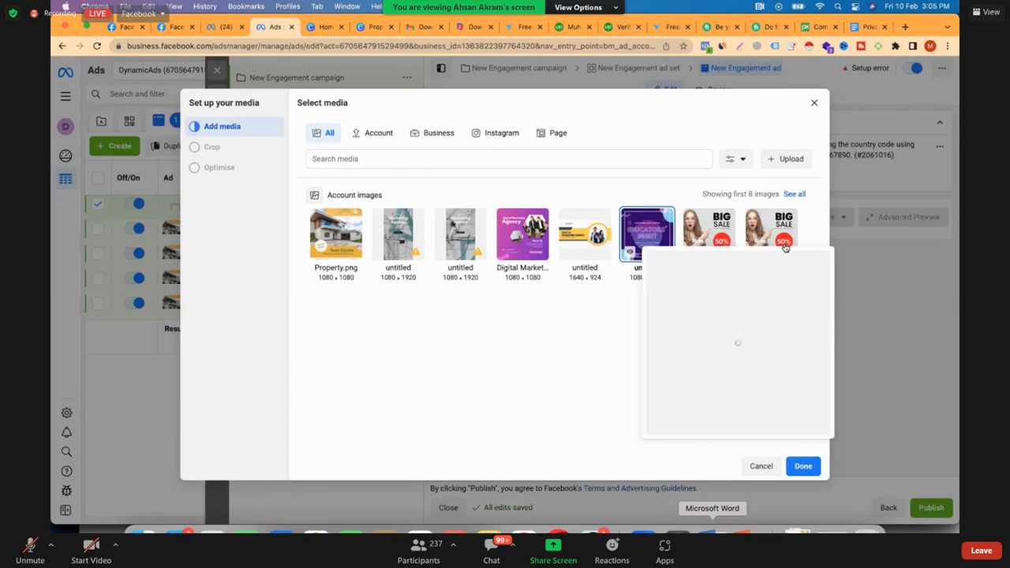
click(802, 467)
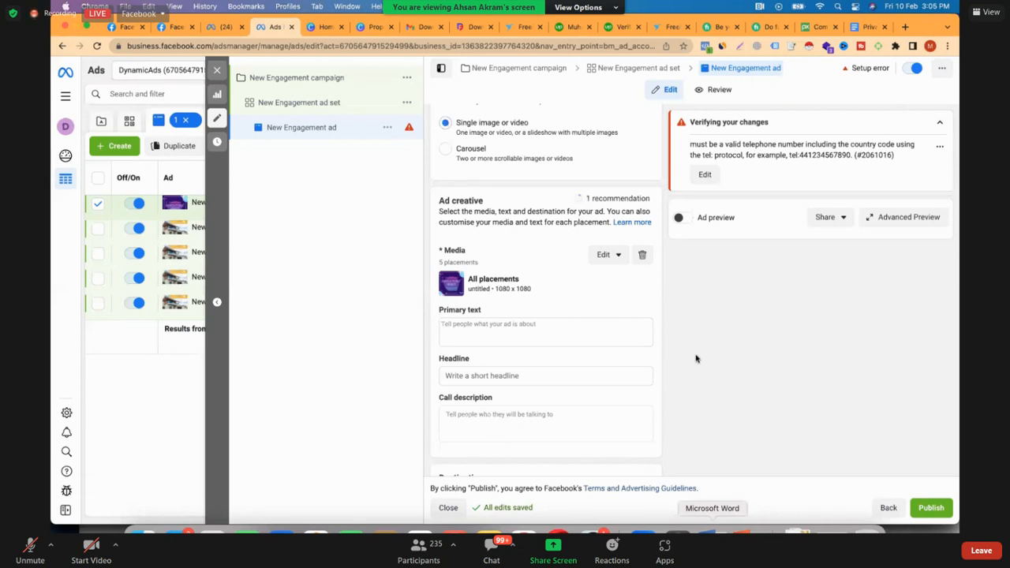
Set the ad destination's country code to +92 Pakistan and enter a landline phone number
scroll(458, 424, down, 3)
click(472, 422)
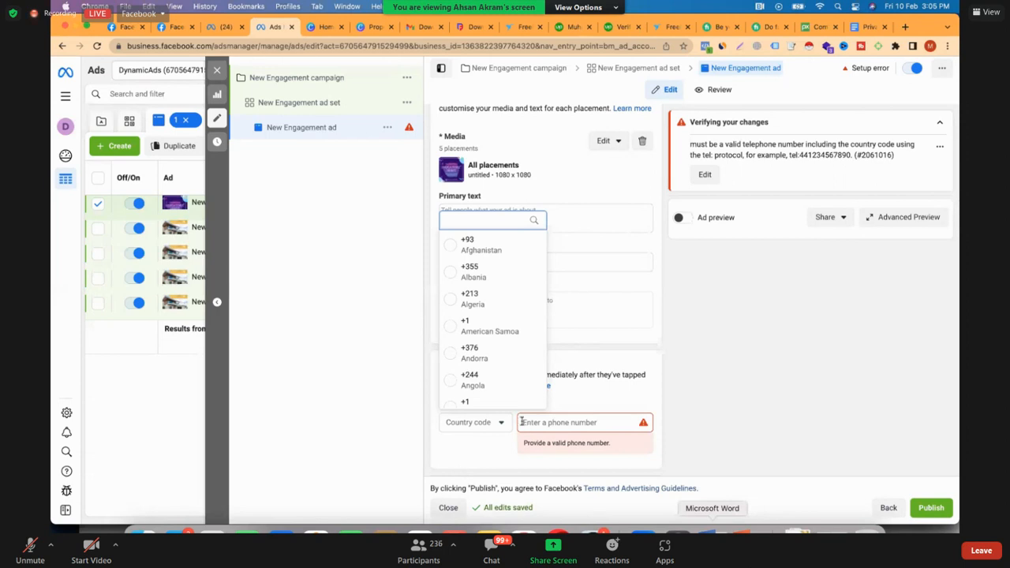
text(92)
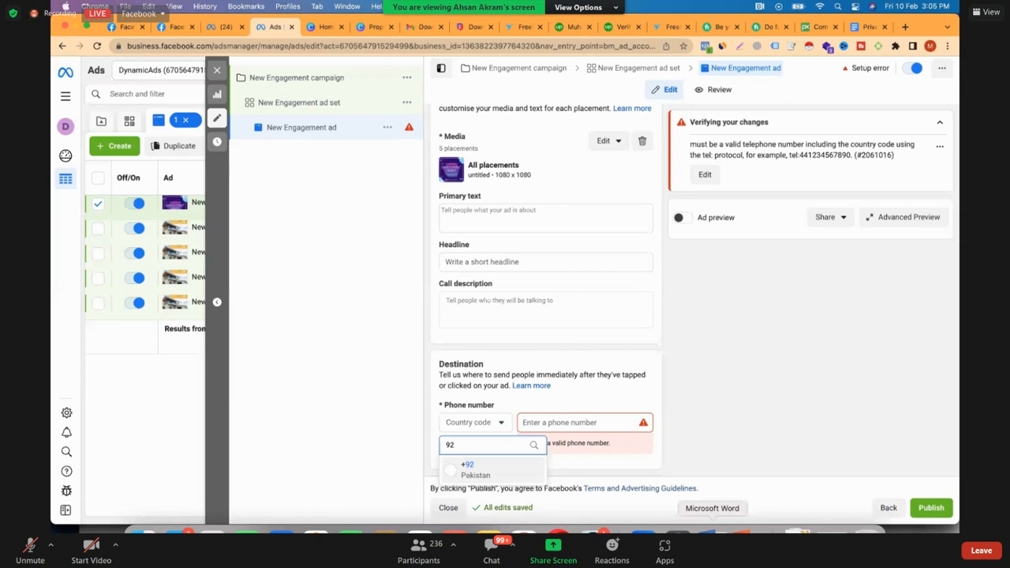
key(Return)
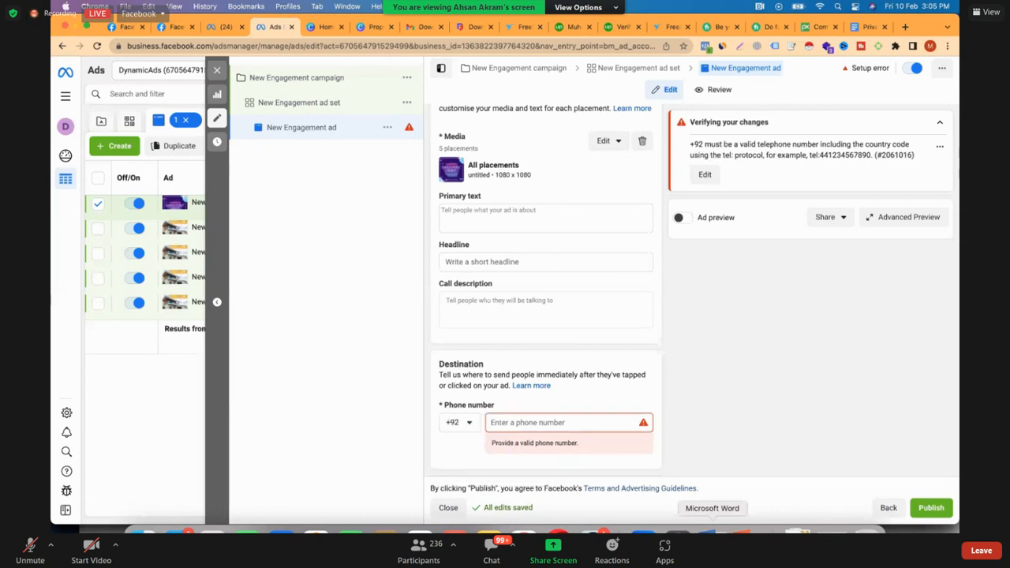
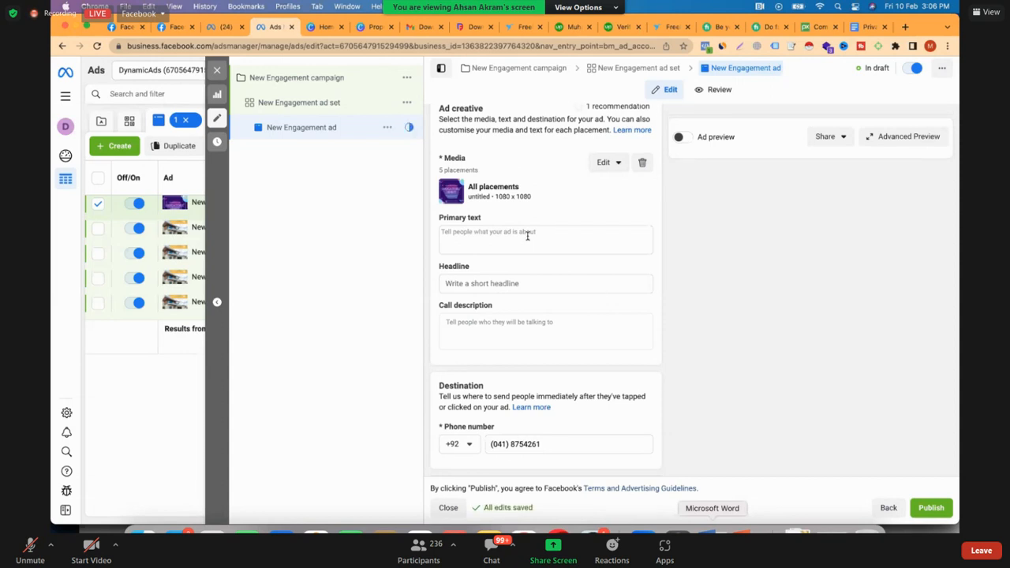
Turn on the ad preview and go to the Facebook Page setting of the New Engagement ad set
click(681, 138)
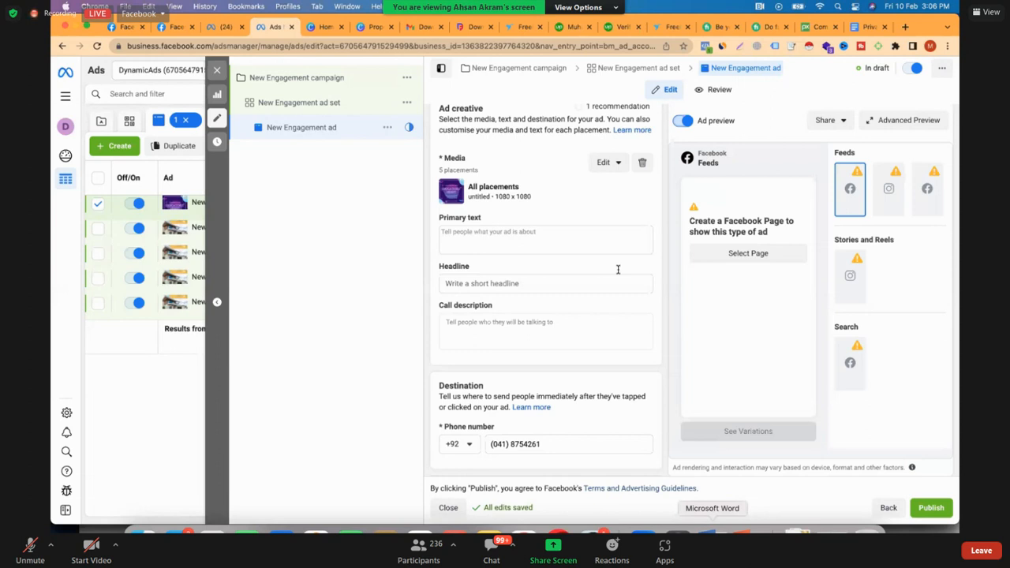
scroll(570, 283, up, 1)
scroll(569, 283, up, 2)
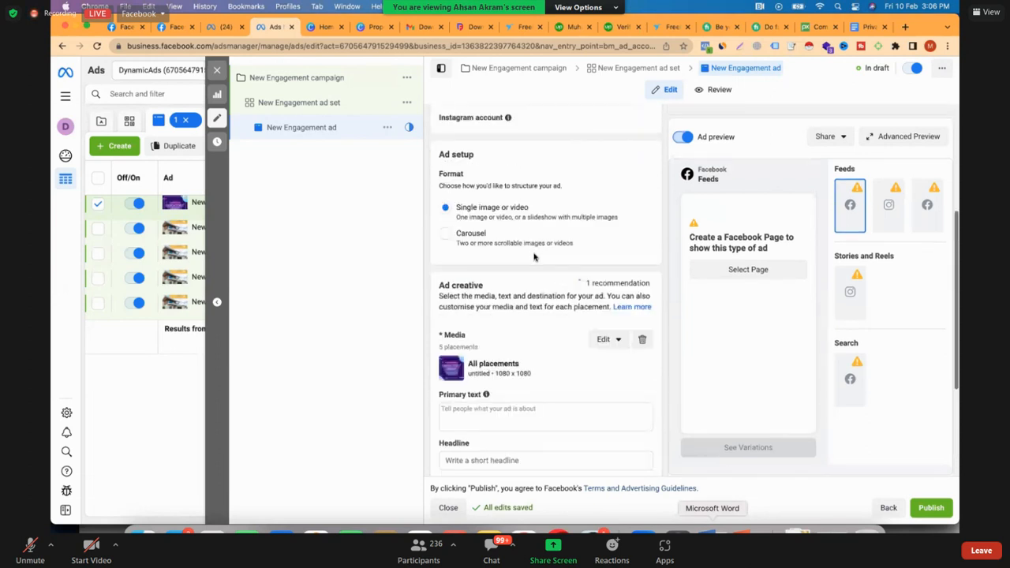
scroll(512, 228, up, 3)
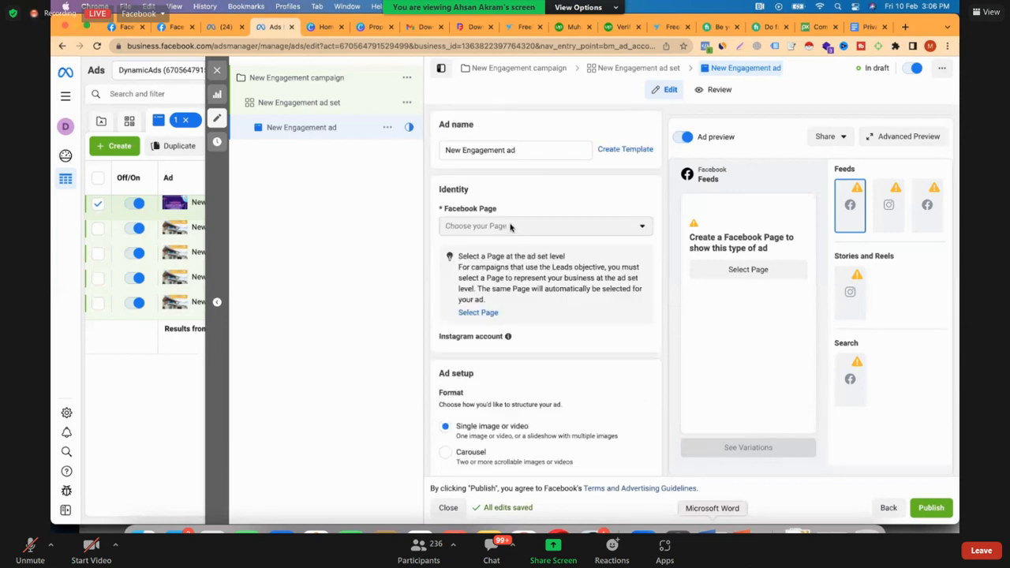
click(484, 313)
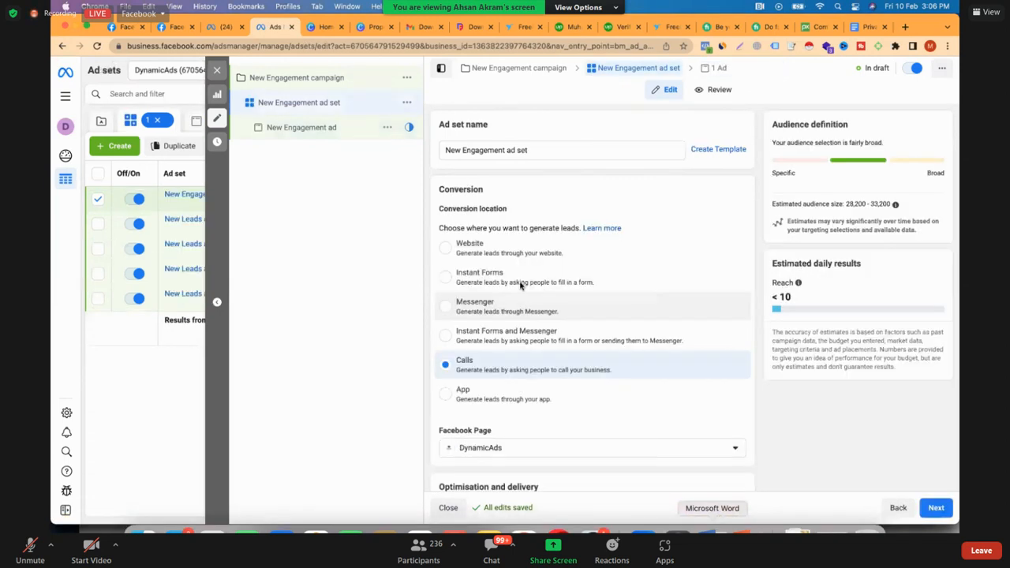
scroll(566, 187, down, 4)
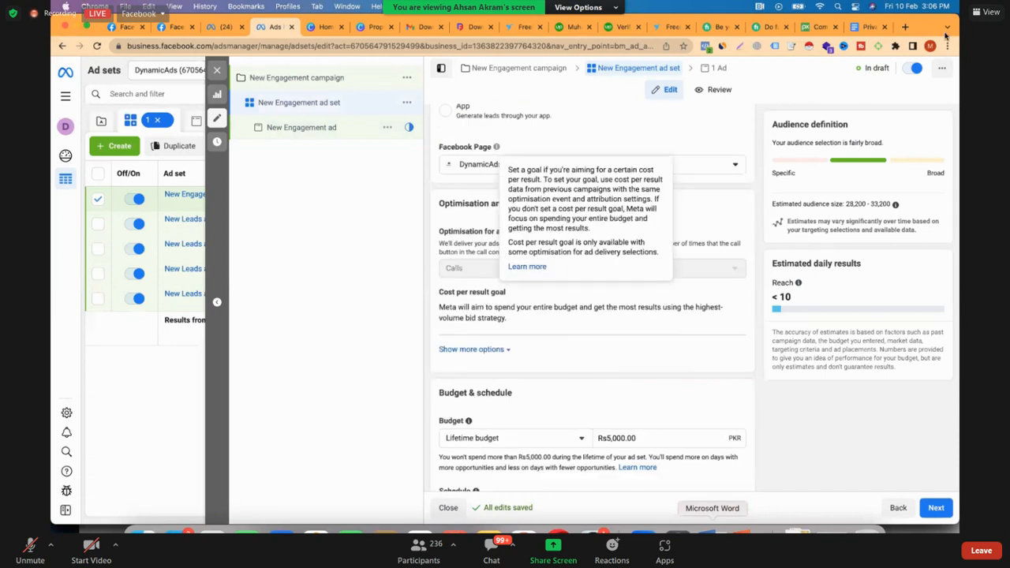
Return to the New Engagement ad and replace its destination phone number with a mobile number
click(300, 130)
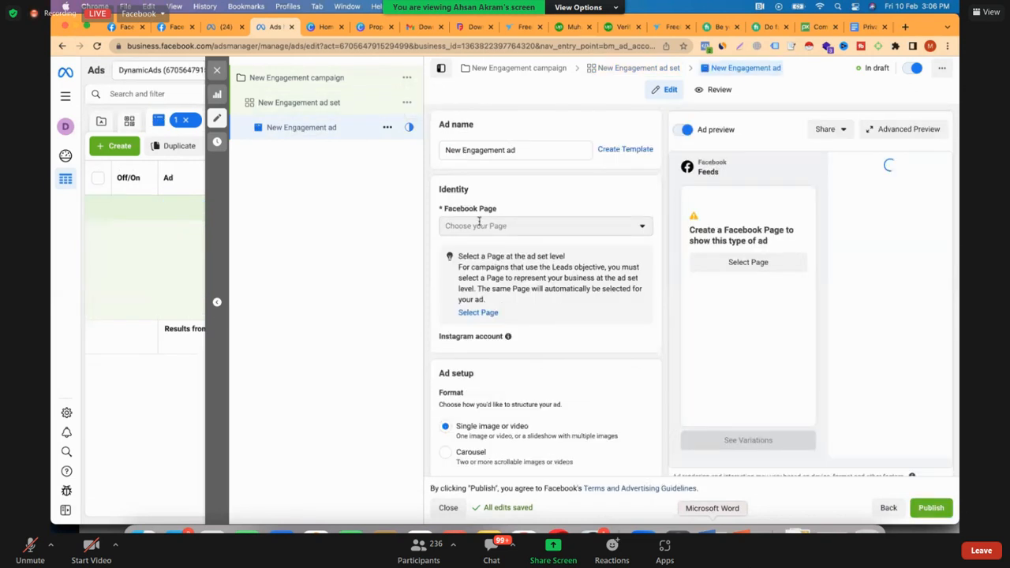
scroll(582, 338, down, 1)
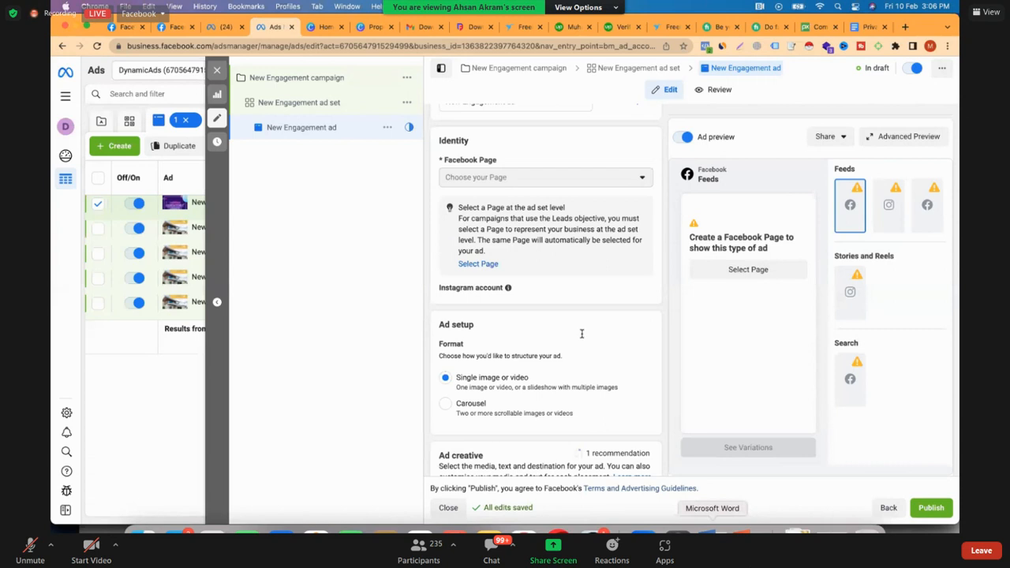
scroll(640, 380, down, 5)
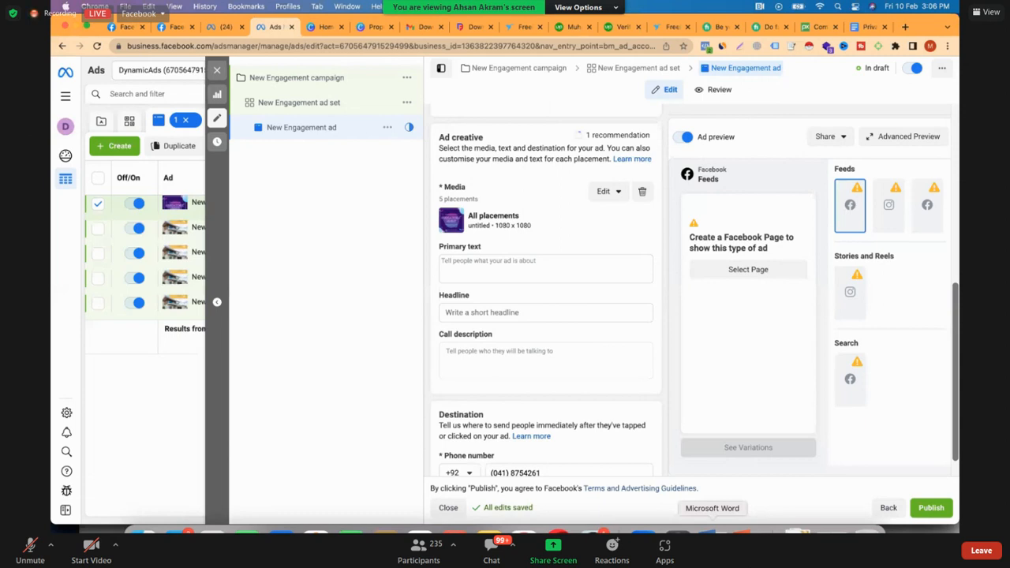
scroll(695, 290, down, 1)
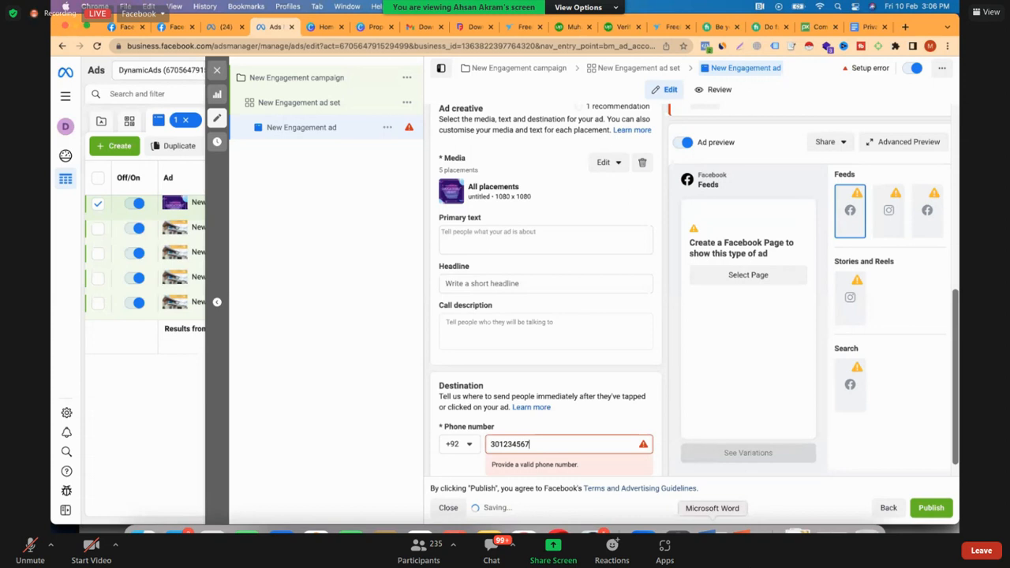
text(1)
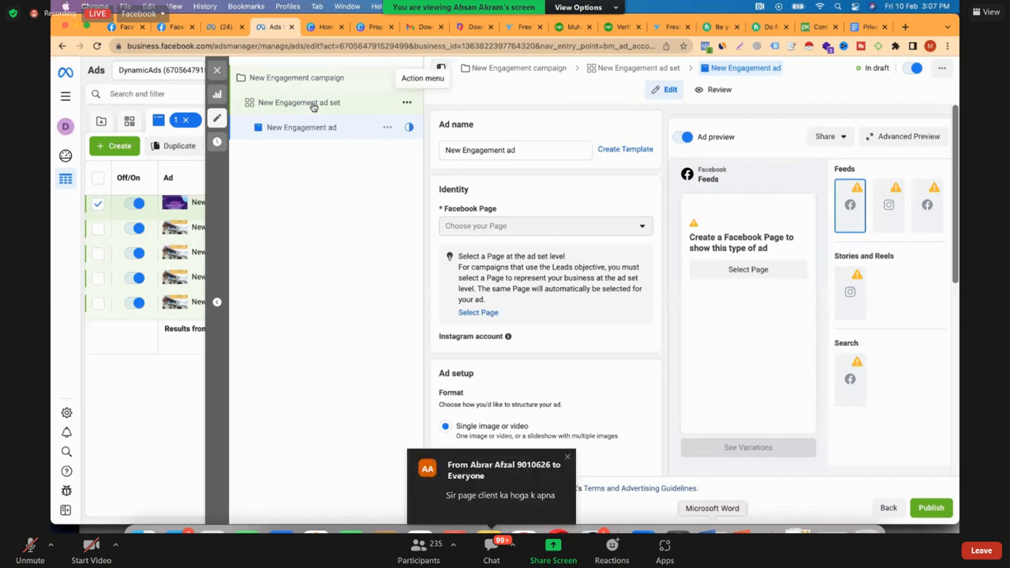
Set the New Engagement ad set's Facebook Page to FLASH Powered By Worldzone Enterprizes and show the additional optimisation options
click(312, 106)
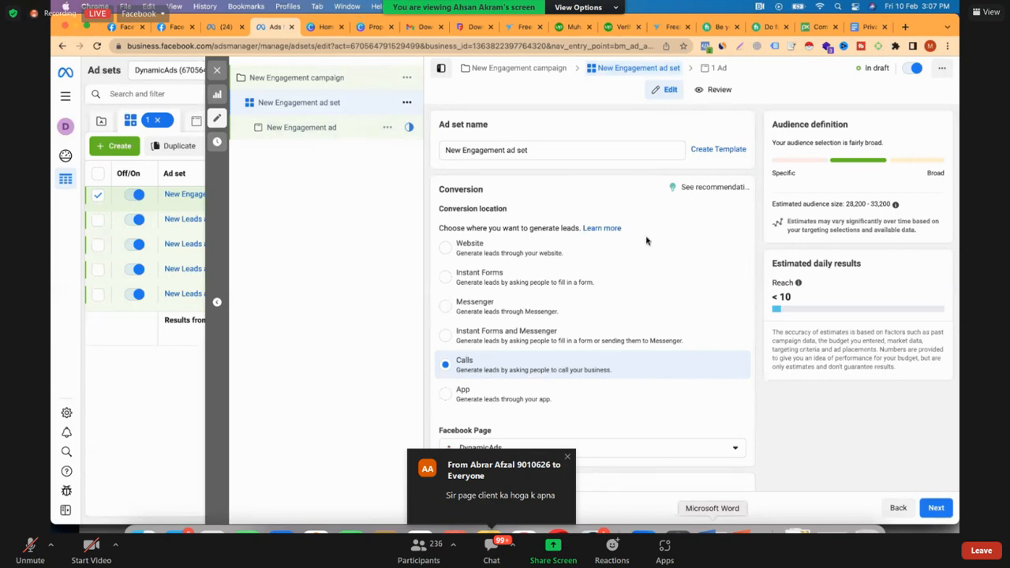
scroll(565, 317, down, 1)
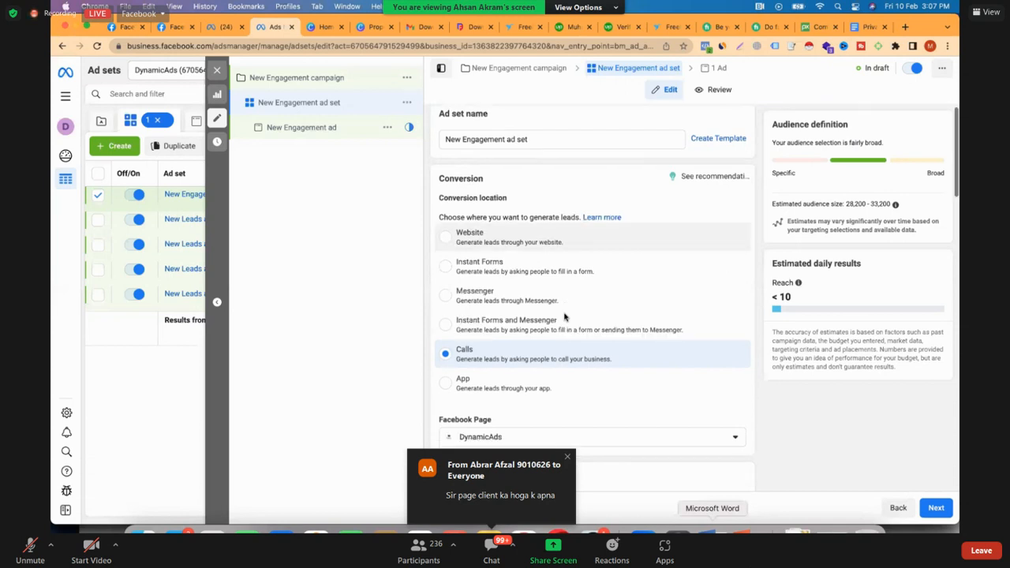
scroll(564, 316, down, 3)
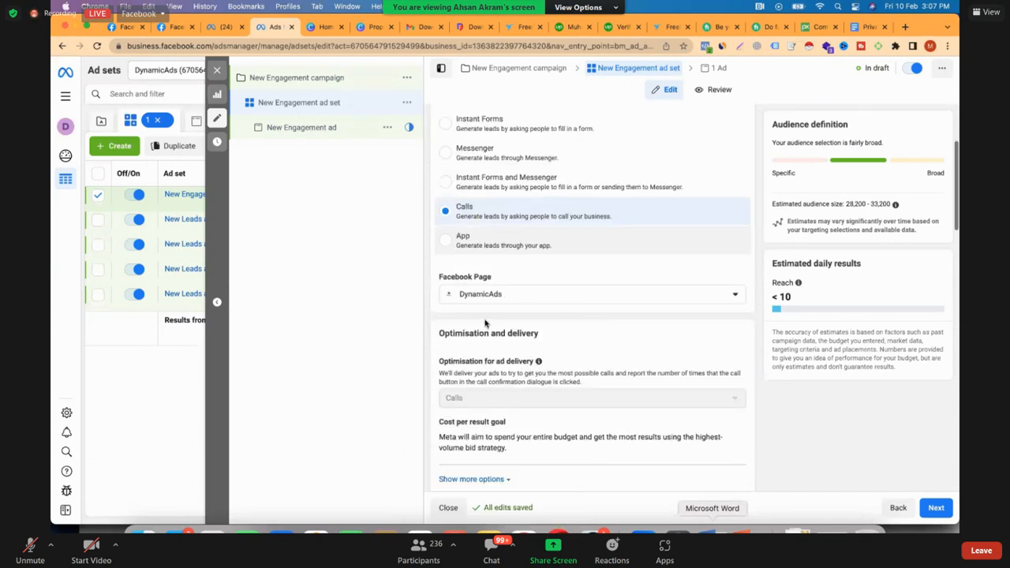
scroll(488, 323, down, 1)
scroll(626, 181, down, 4)
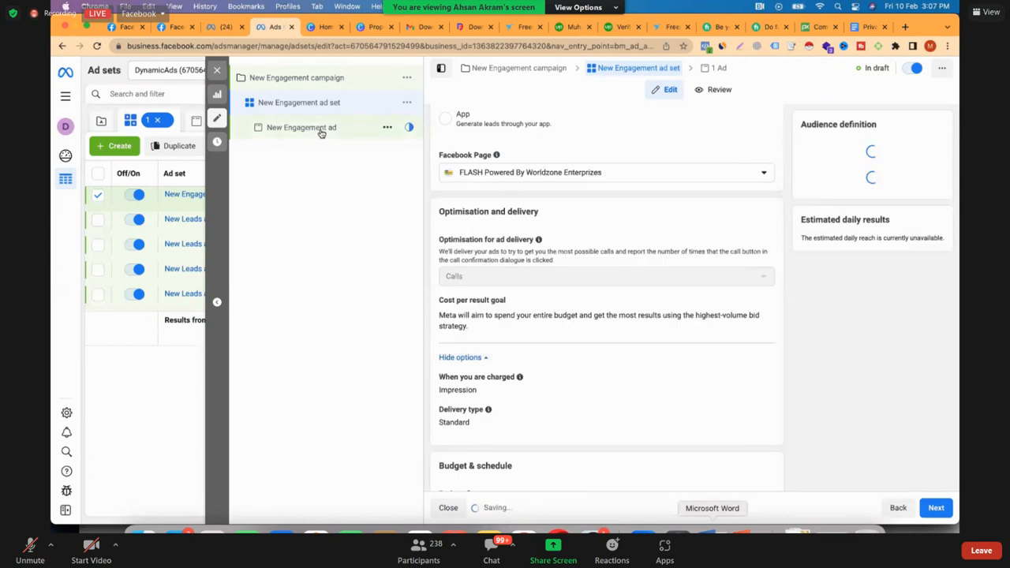
Open the New Engagement ad and examine its preview and the primary text suggestions
click(321, 131)
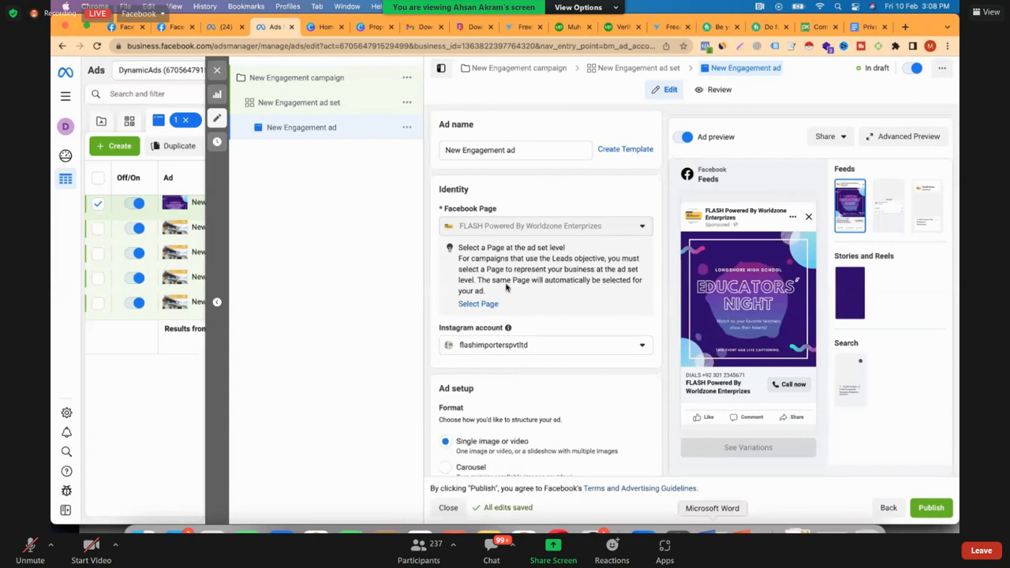
scroll(505, 280, down, 3)
scroll(498, 272, down, 3)
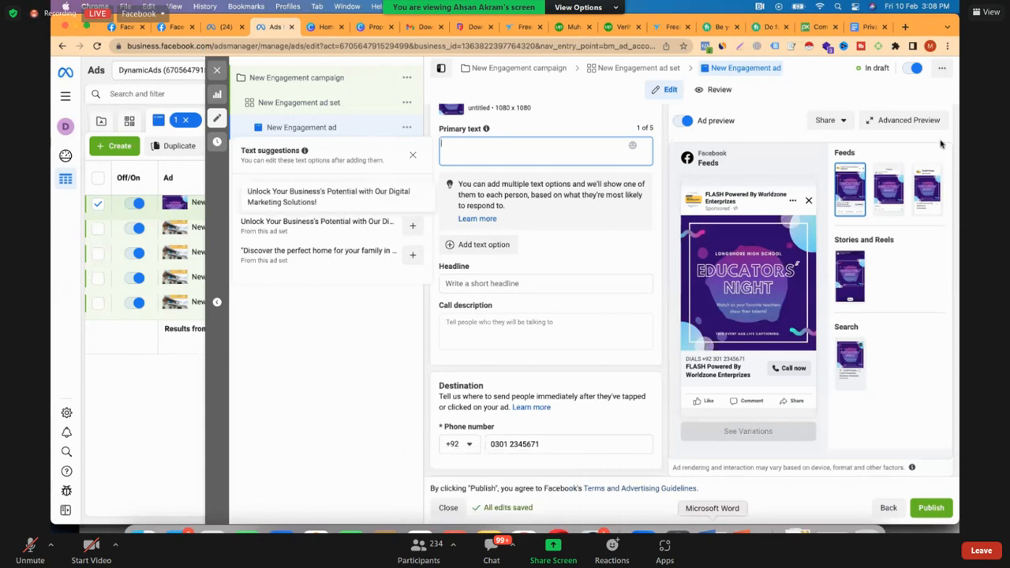
Set the pinned location's radius to 5 km in the New Engagement ad set and return to the ad
click(326, 103)
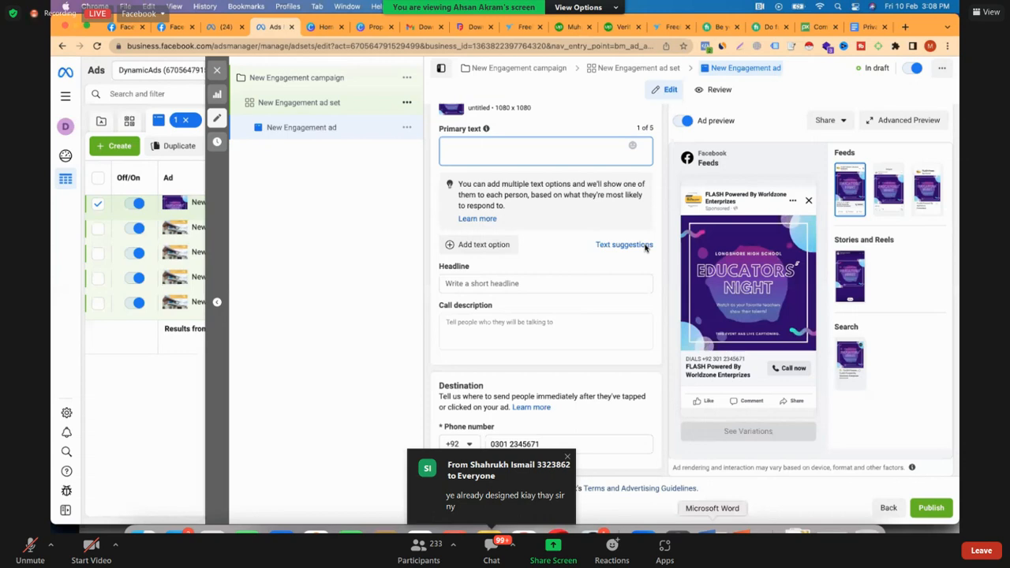
scroll(645, 248, down, 15)
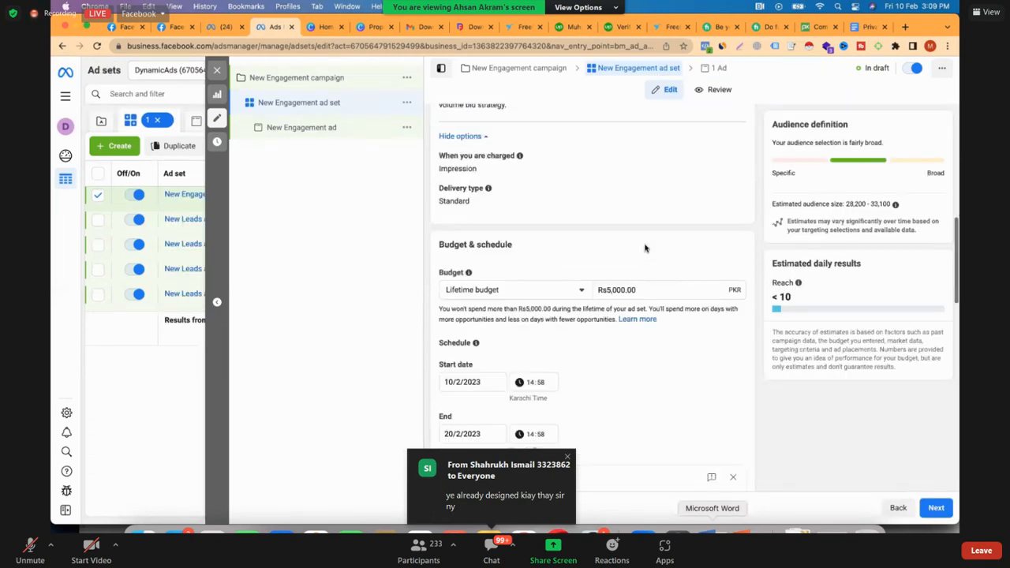
scroll(595, 268, down, 3)
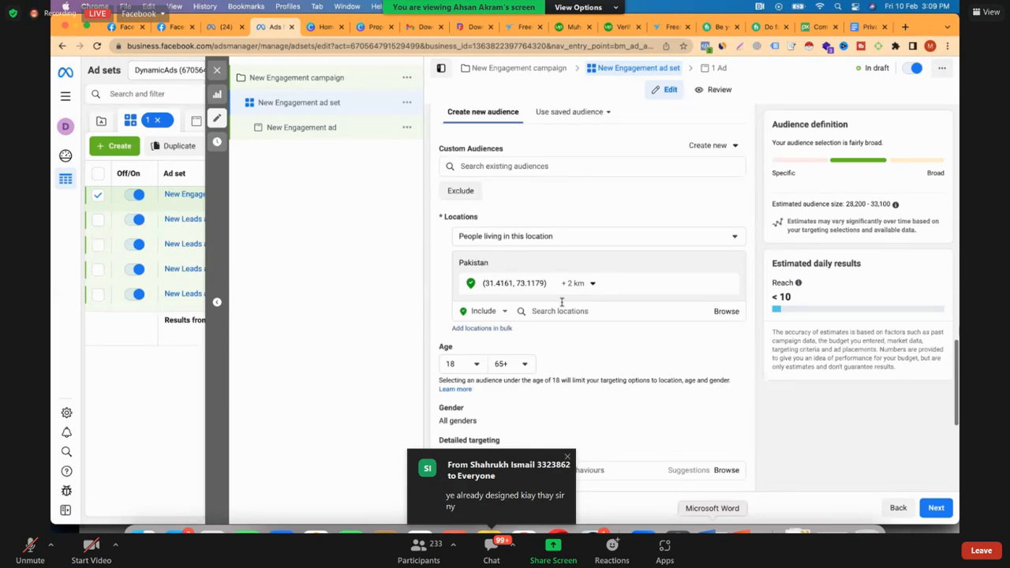
scroll(563, 303, down, 1)
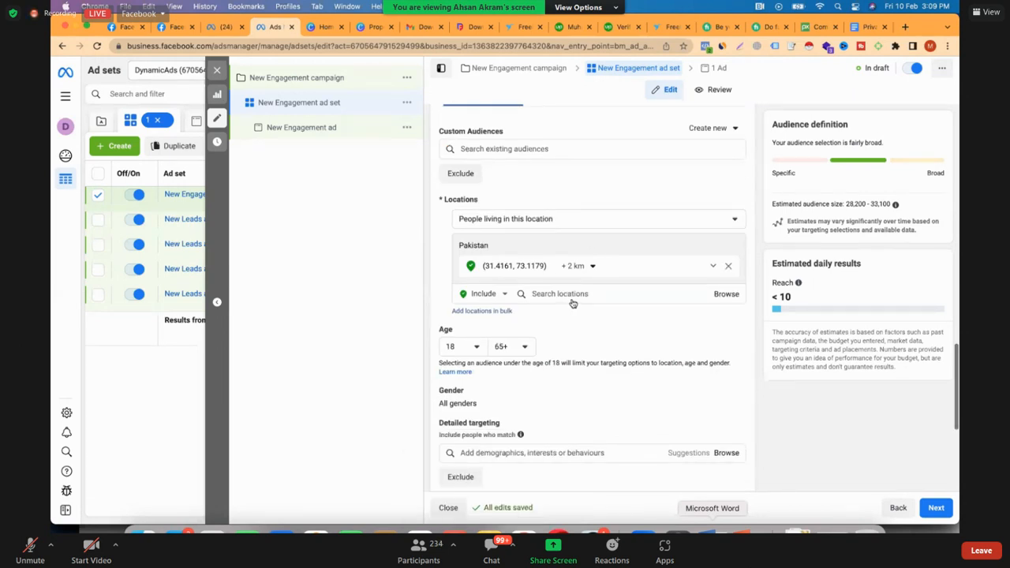
click(577, 267)
drag(569, 304, 574, 301)
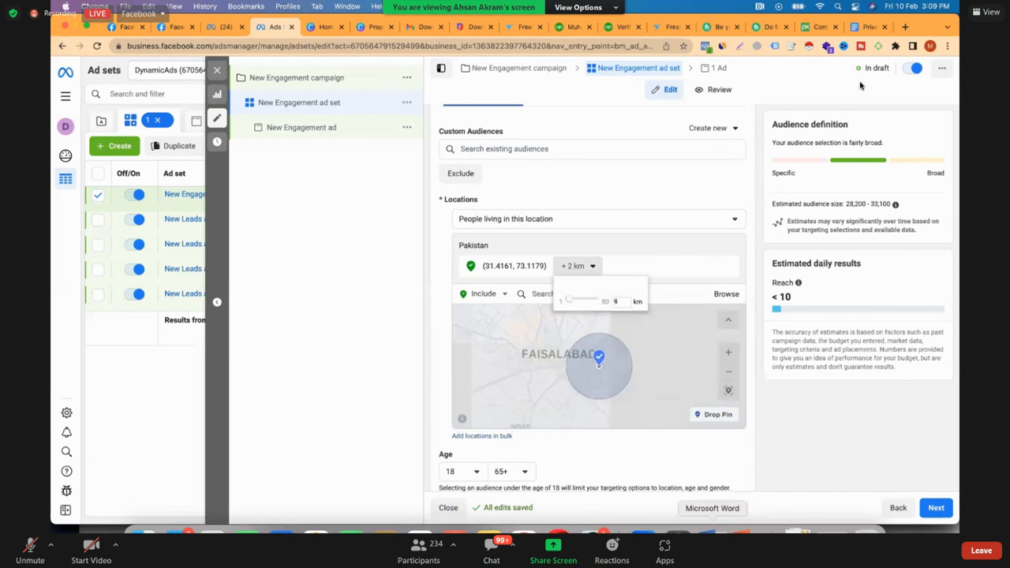
click(628, 111)
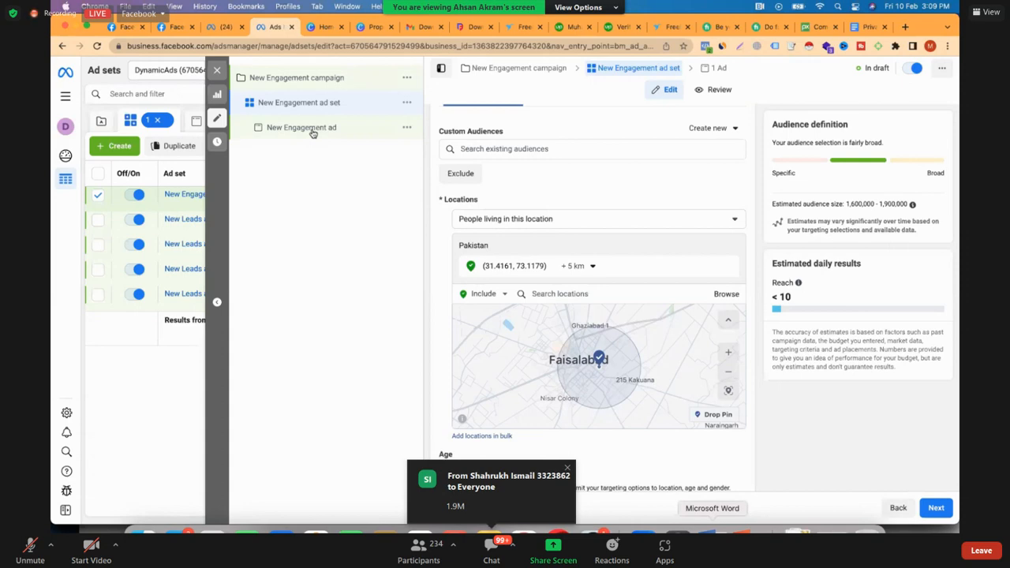
scroll(445, 185, down, 2)
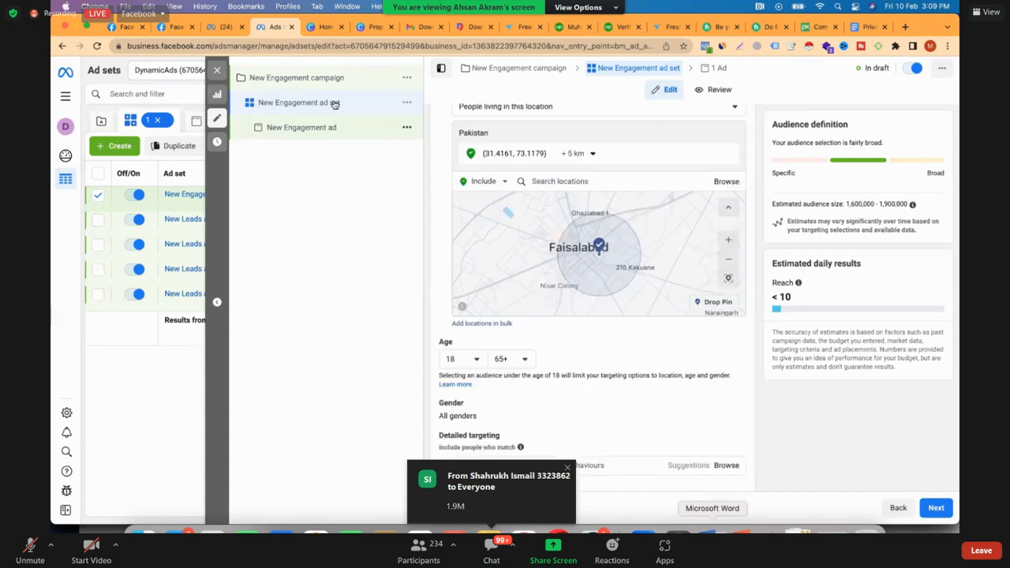
click(319, 130)
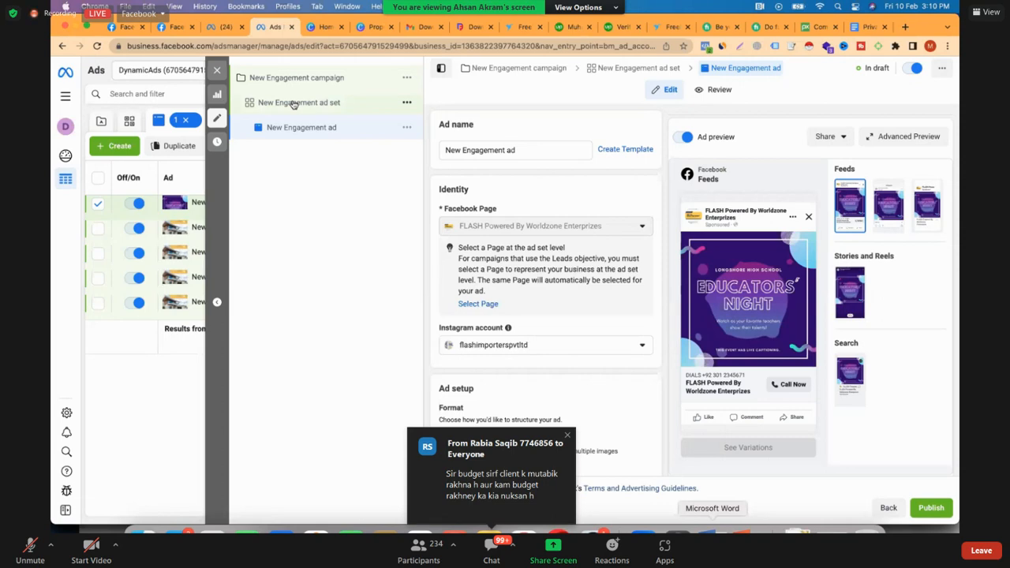
Set the New Engagement ad set's lifetime budget to Rs15,000 and reset its start date to today
click(293, 103)
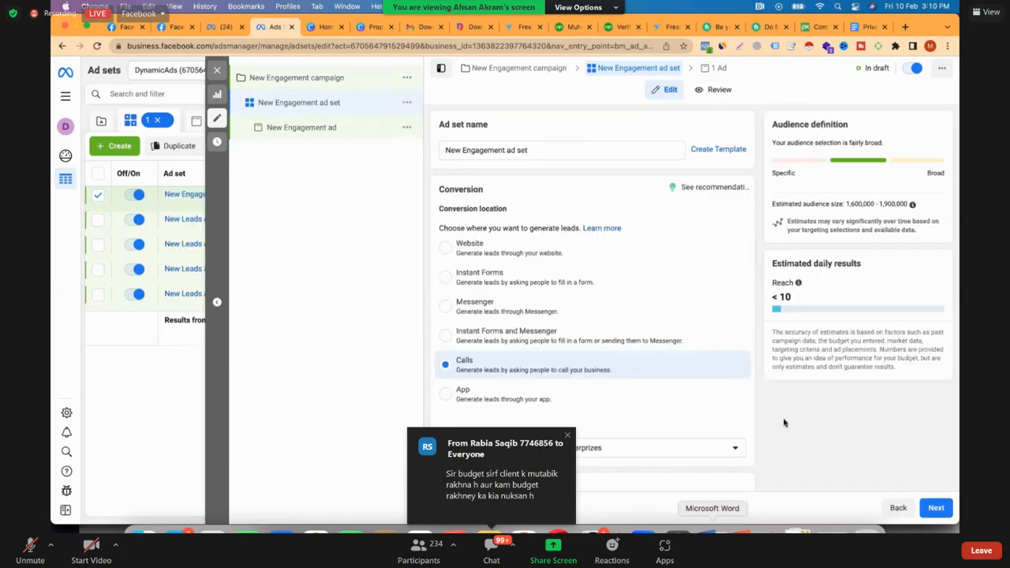
scroll(783, 423, down, 3)
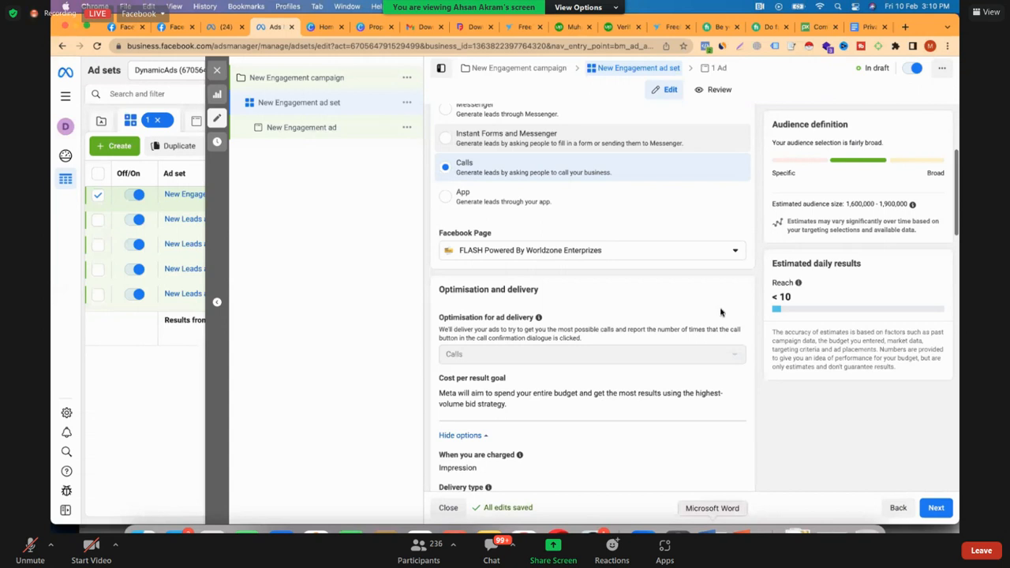
scroll(720, 313, down, 4)
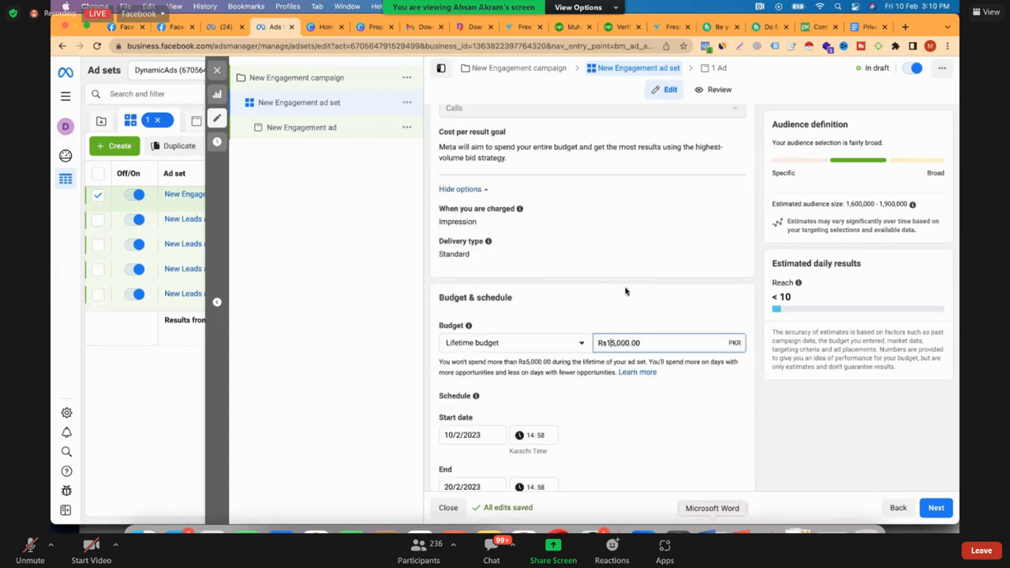
click(523, 441)
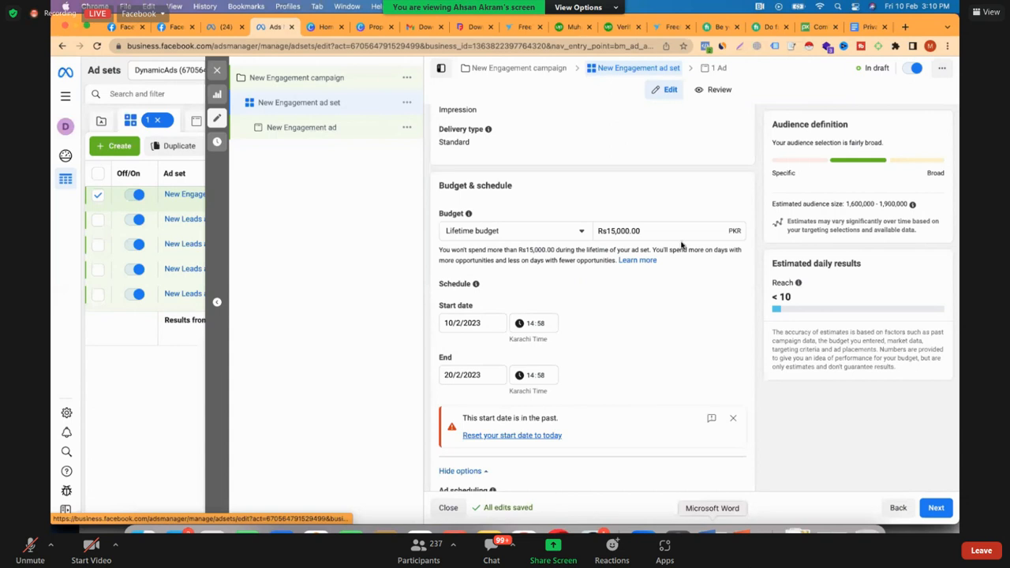
scroll(682, 246, down, 2)
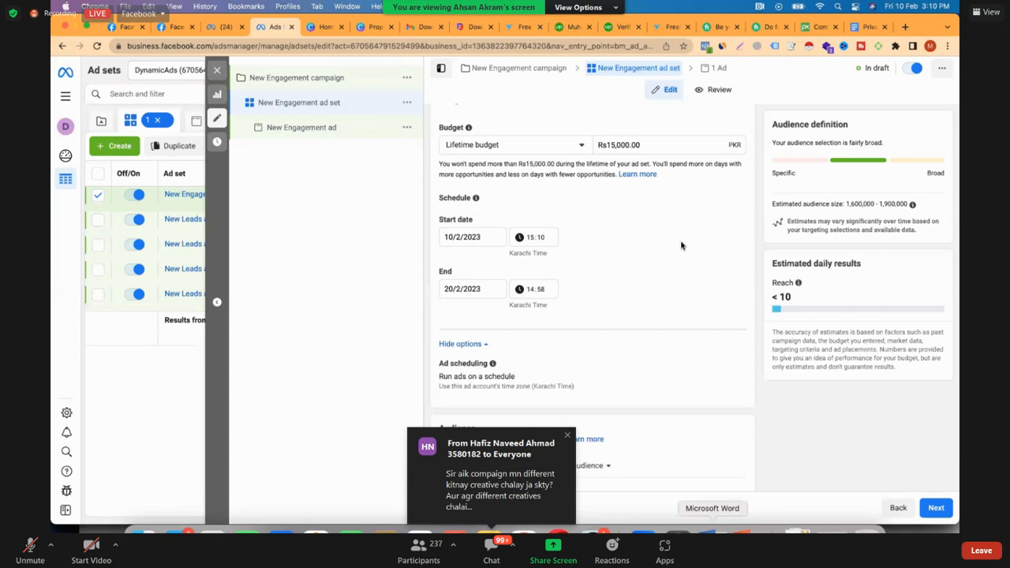
Leave the New Engagement ad set and open the New Leads campaign to review its settings and objective
scroll(681, 246, down, 5)
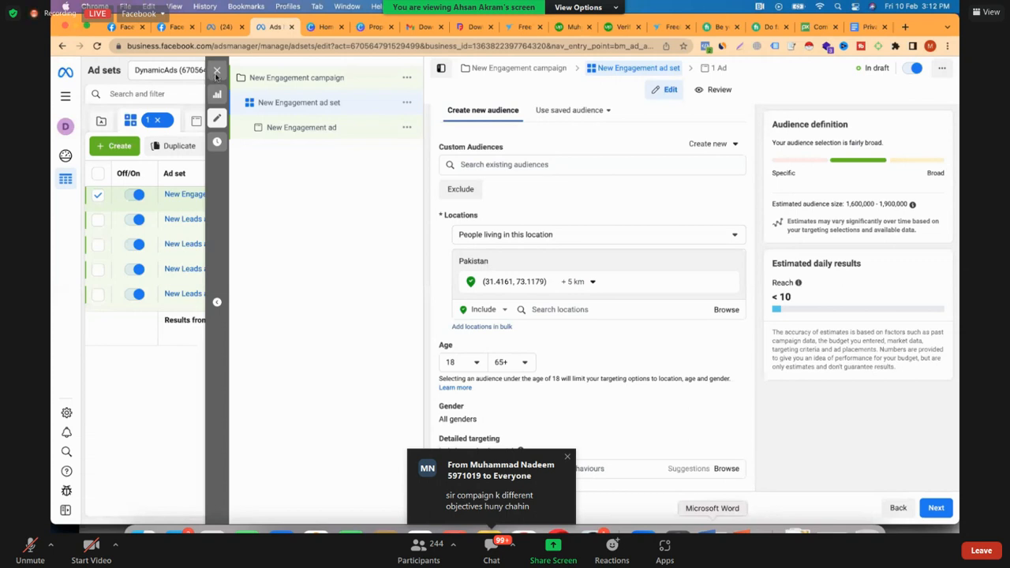
click(216, 72)
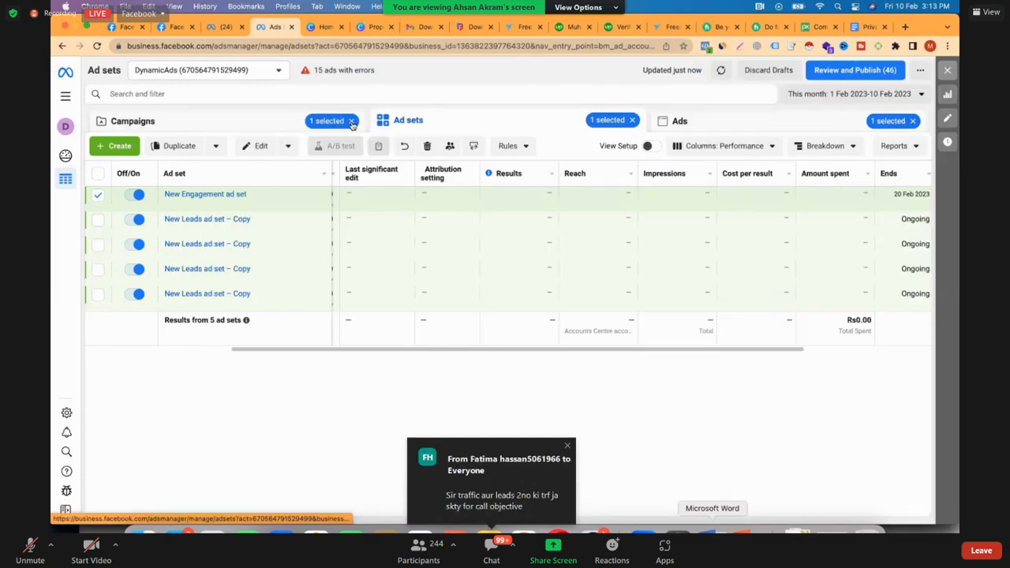
click(339, 122)
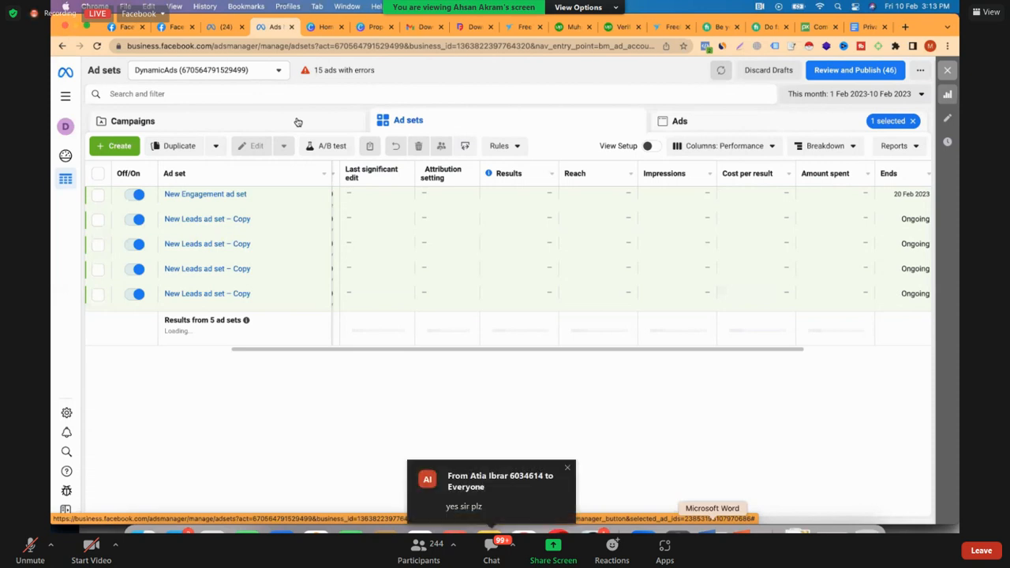
click(297, 121)
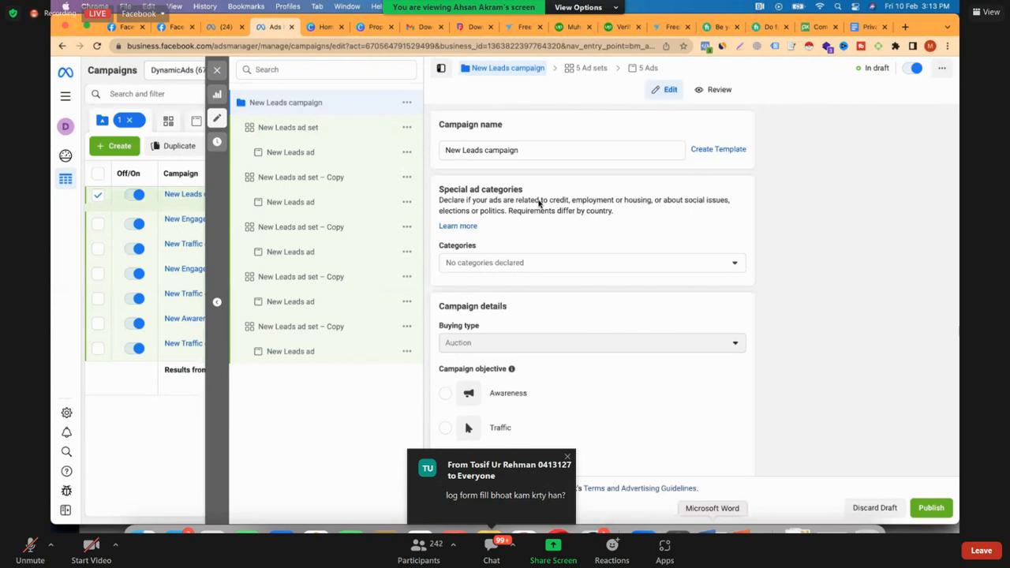
scroll(540, 204, down, 3)
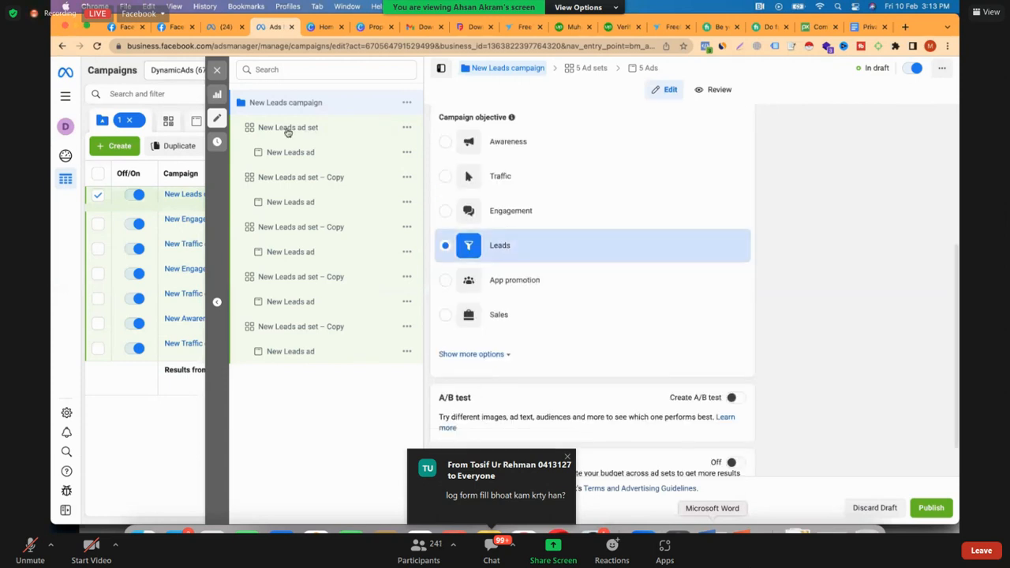
Open the first New Leads ad set and review its conversion location, Facebook Page, detailed targeting and placements
click(288, 129)
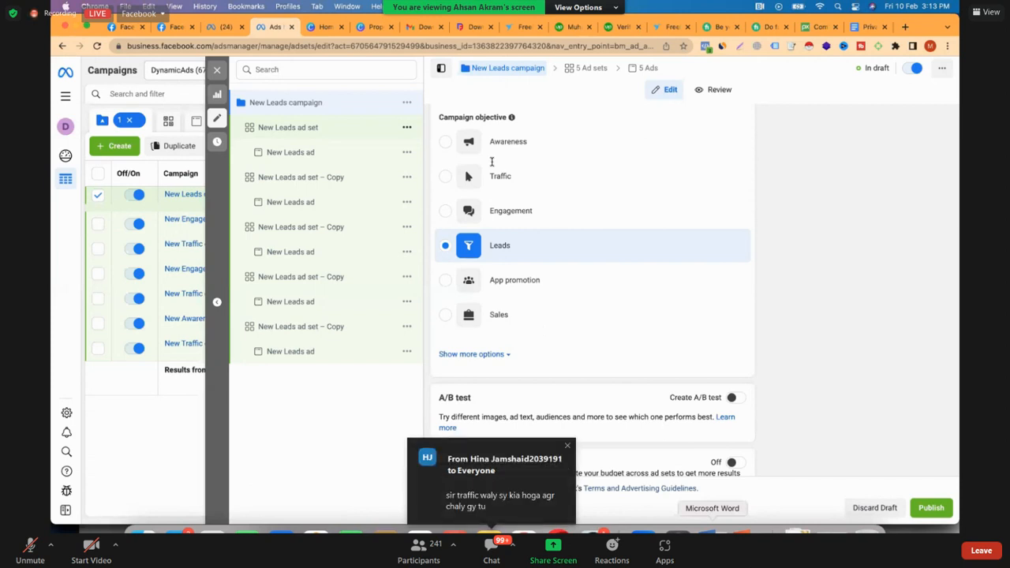
click(287, 128)
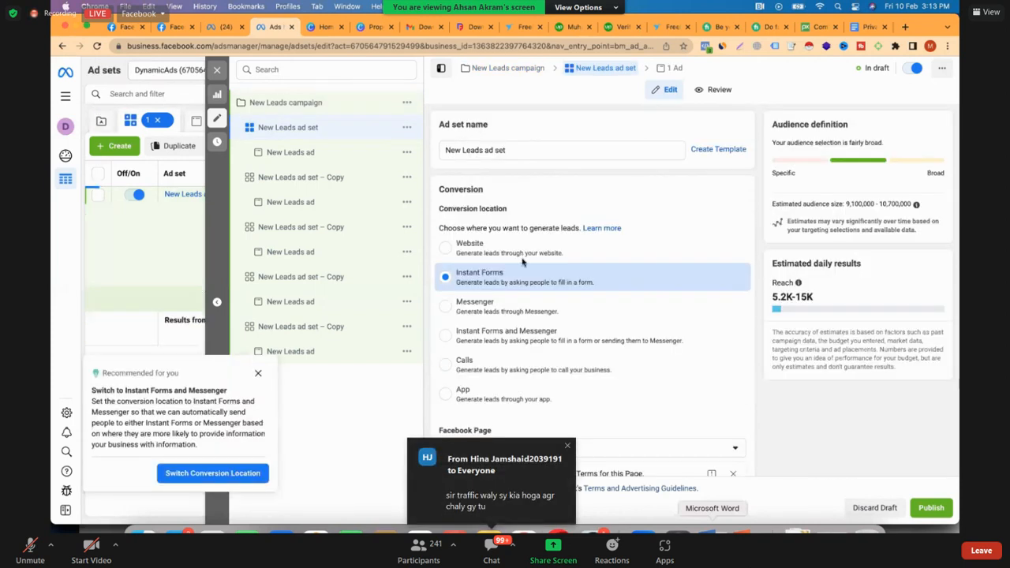
scroll(509, 249, down, 2)
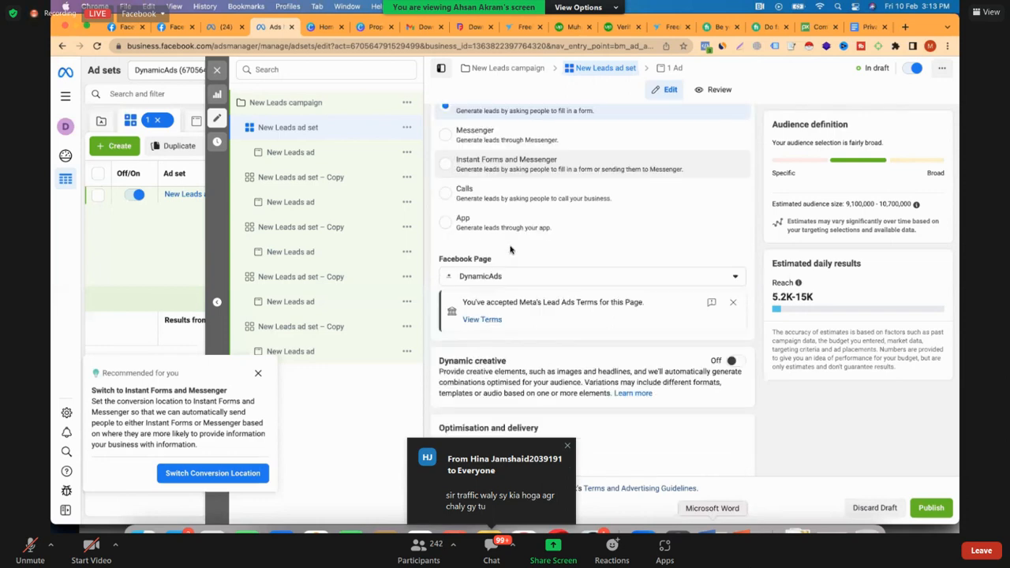
scroll(510, 249, down, 10)
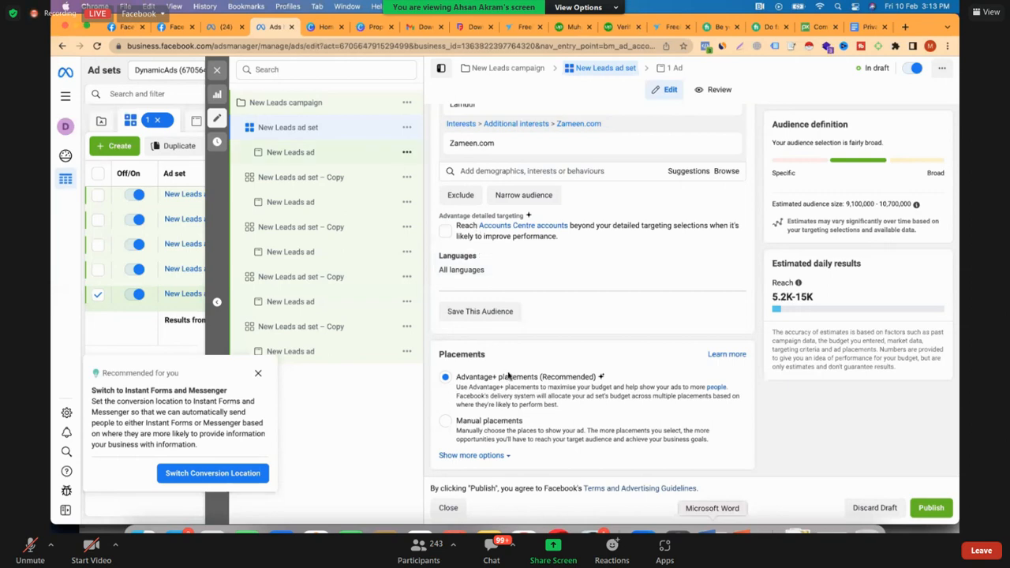
Open the first New Leads ad and review its creative, text, call to action and instant form destination
click(291, 152)
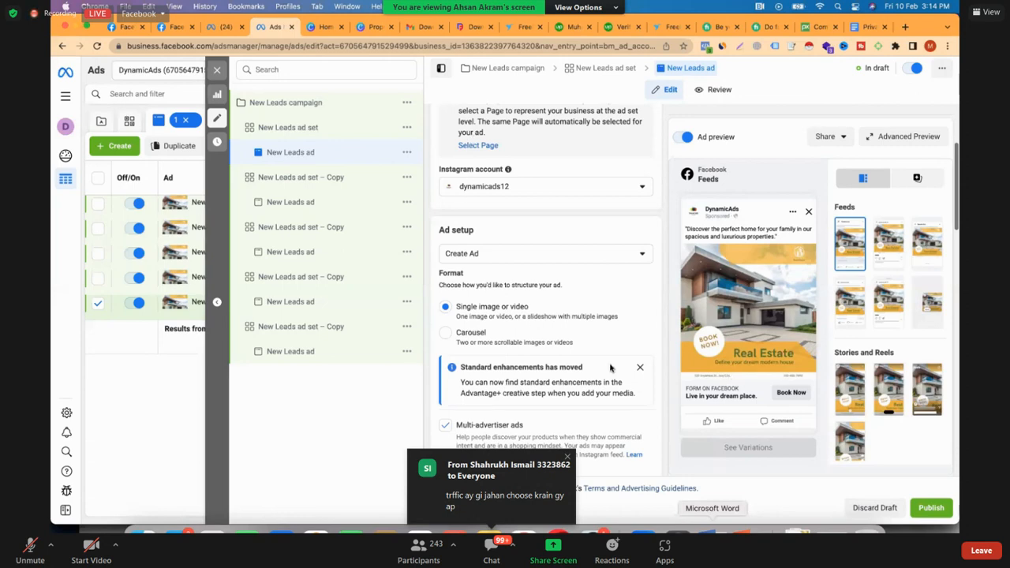
scroll(610, 367, down, 5)
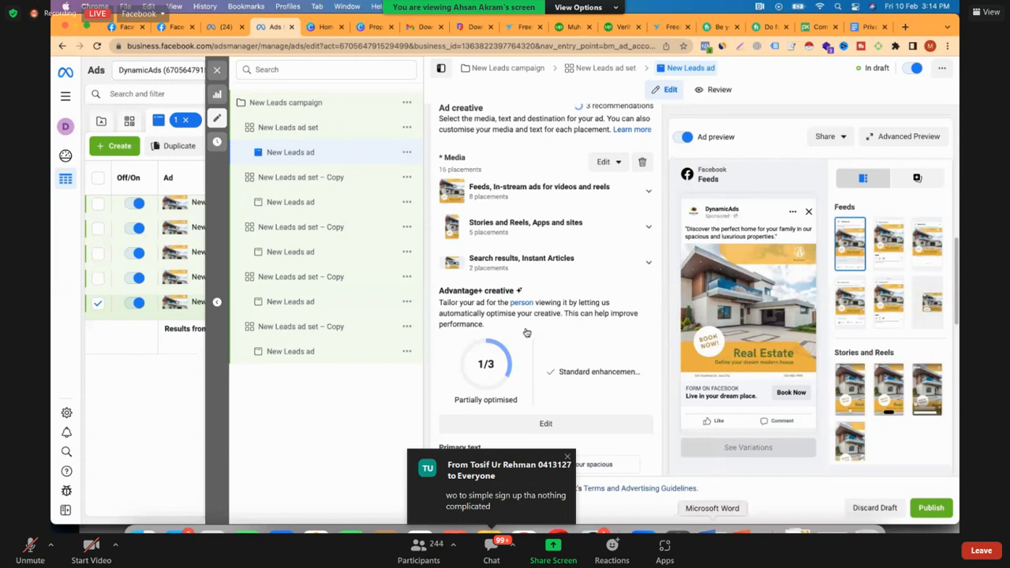
scroll(517, 325, down, 5)
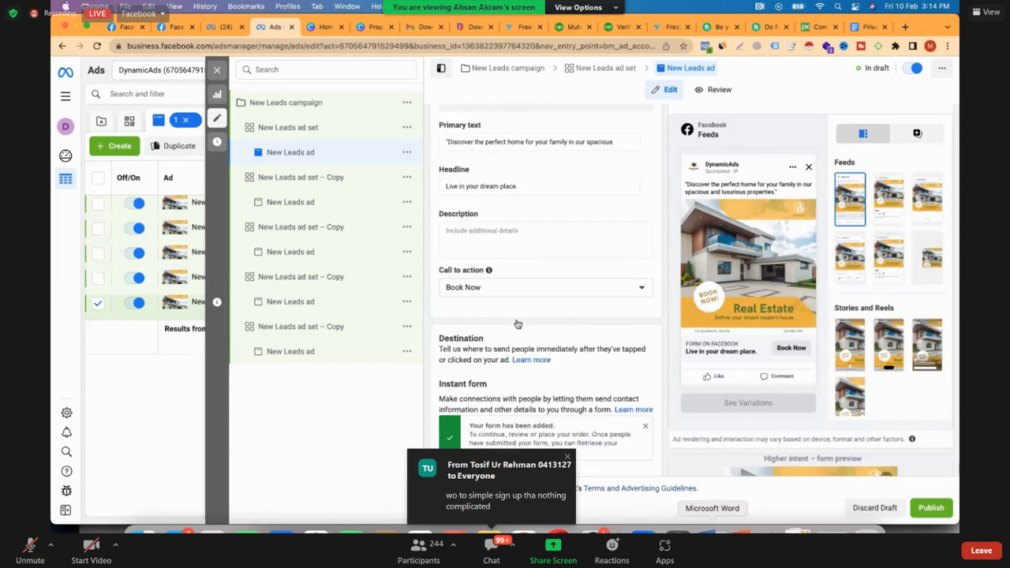
scroll(518, 324, down, 3)
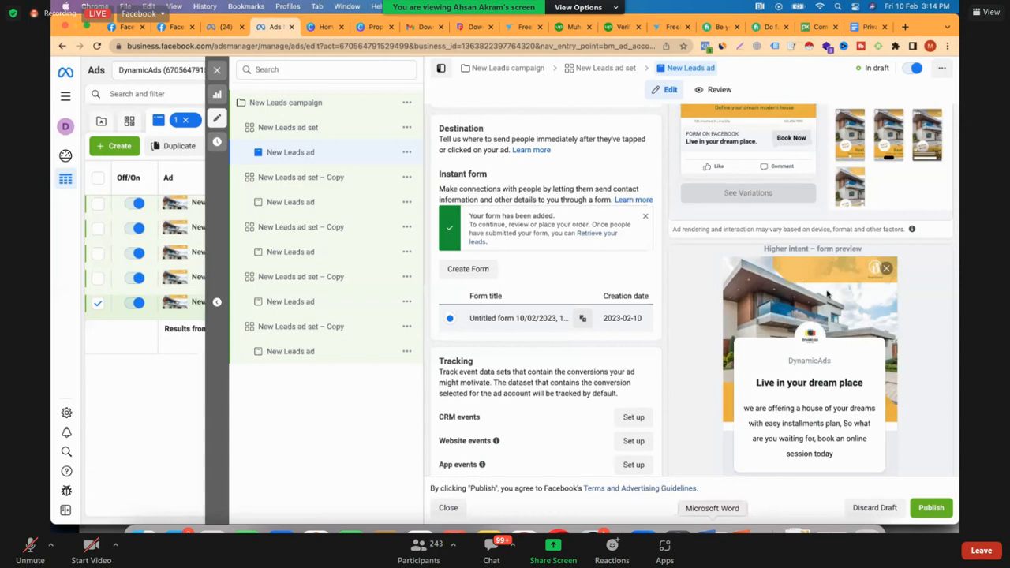
scroll(746, 316, down, 1)
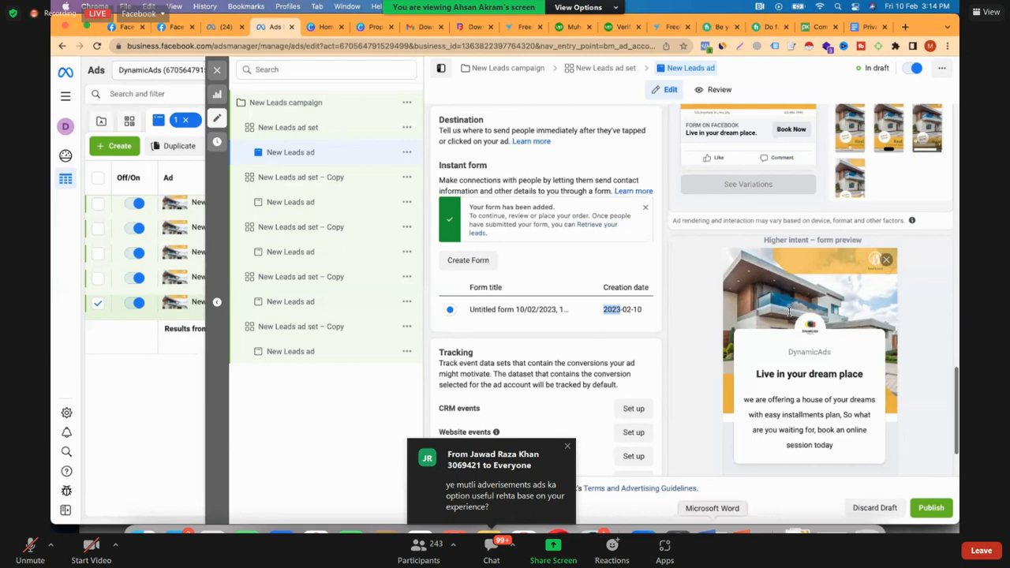
scroll(812, 324, down, 2)
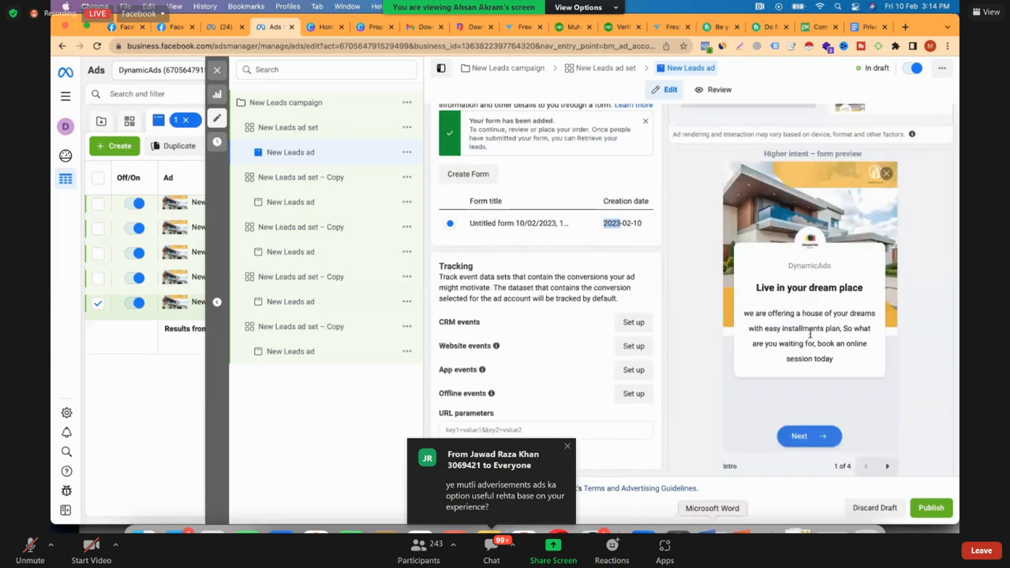
Step through the instant form preview from the intro to the final message for leads
drag(744, 313, 783, 329)
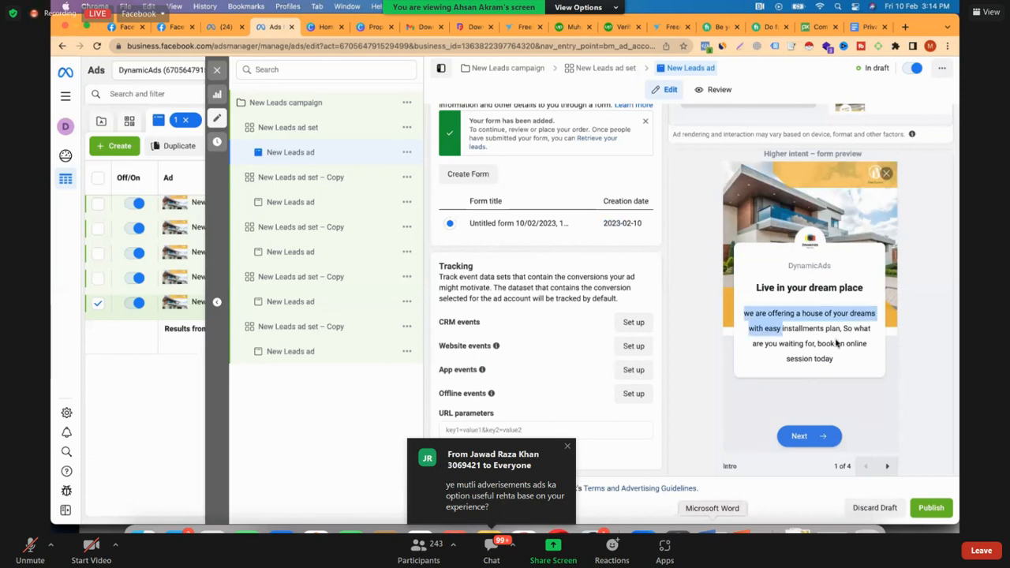
click(811, 443)
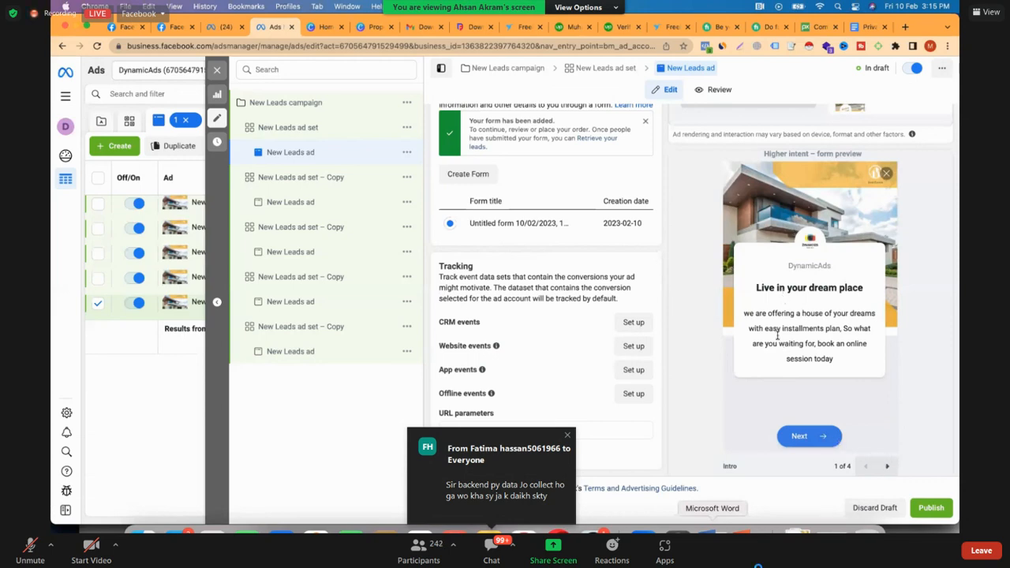
click(887, 466)
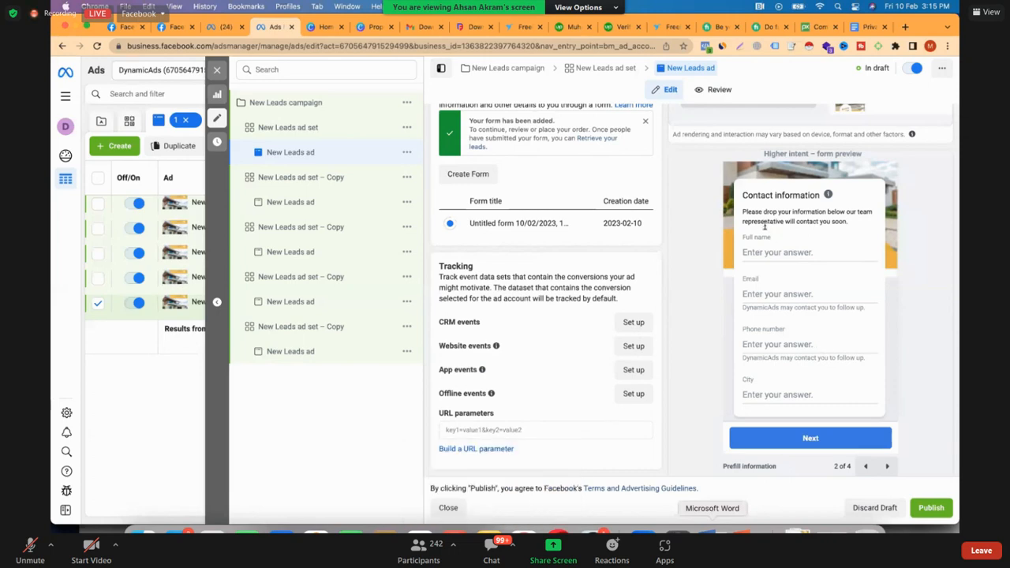
scroll(778, 237, down, 1)
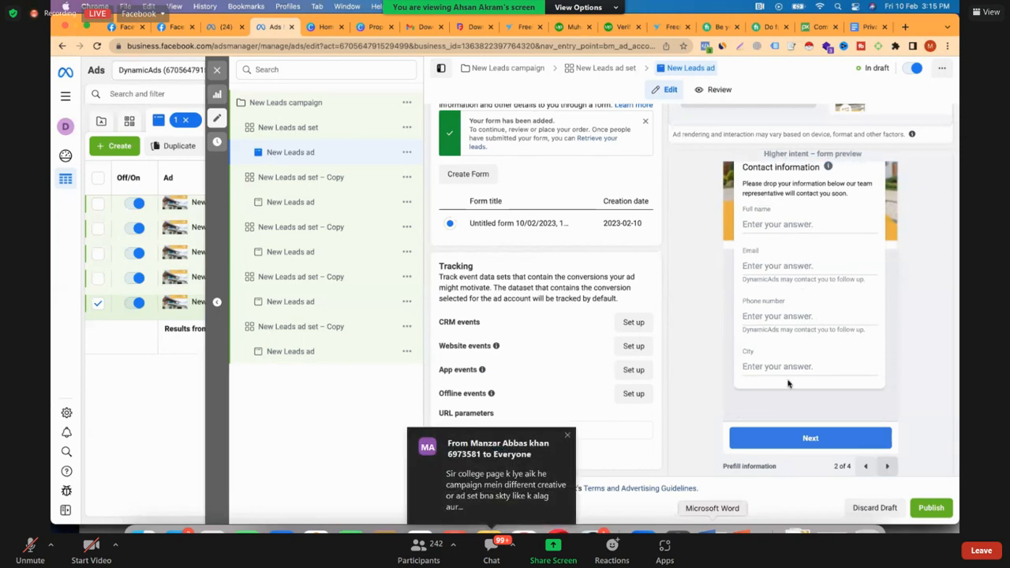
click(781, 446)
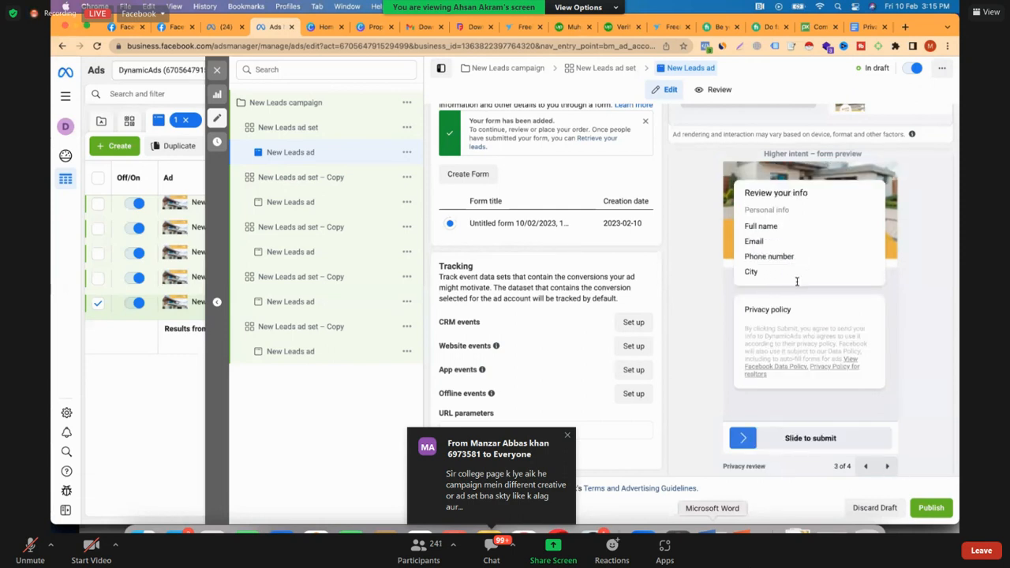
click(798, 435)
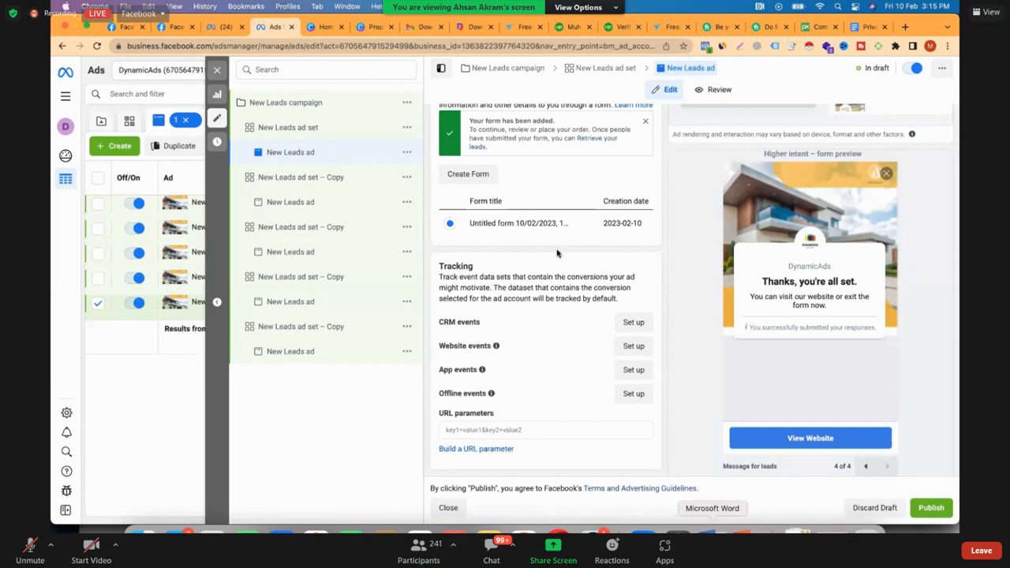
scroll(714, 271, up, 1)
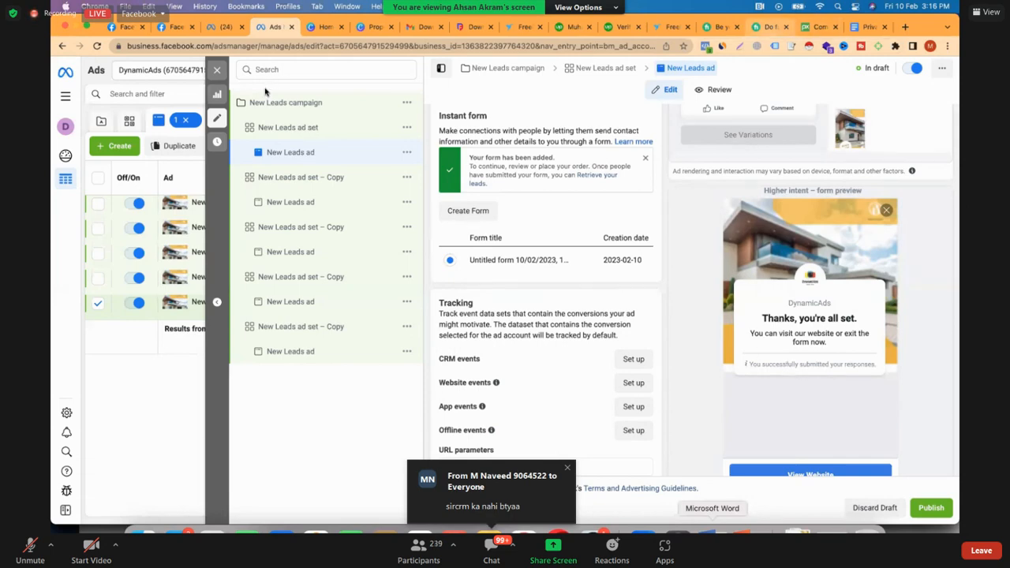
scroll(182, 155, down, 1)
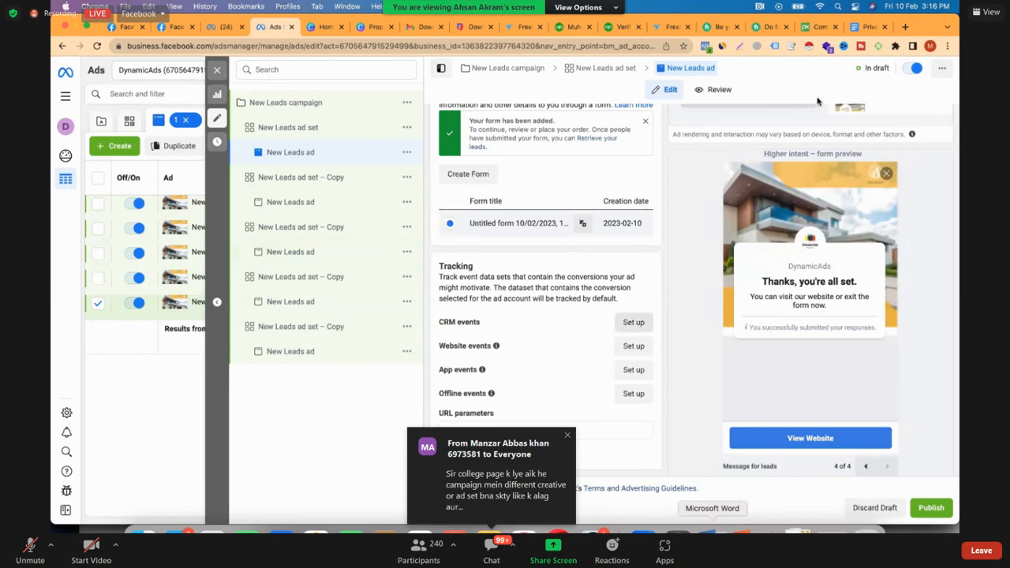
Search Google in a new tab for "best crm for education" and look through the results
click(906, 28)
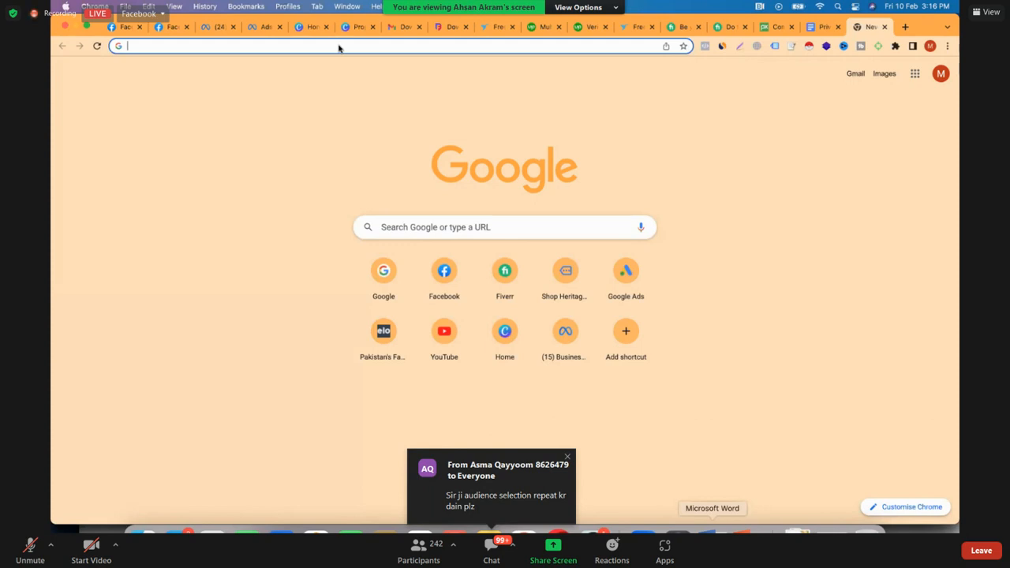
text(best)
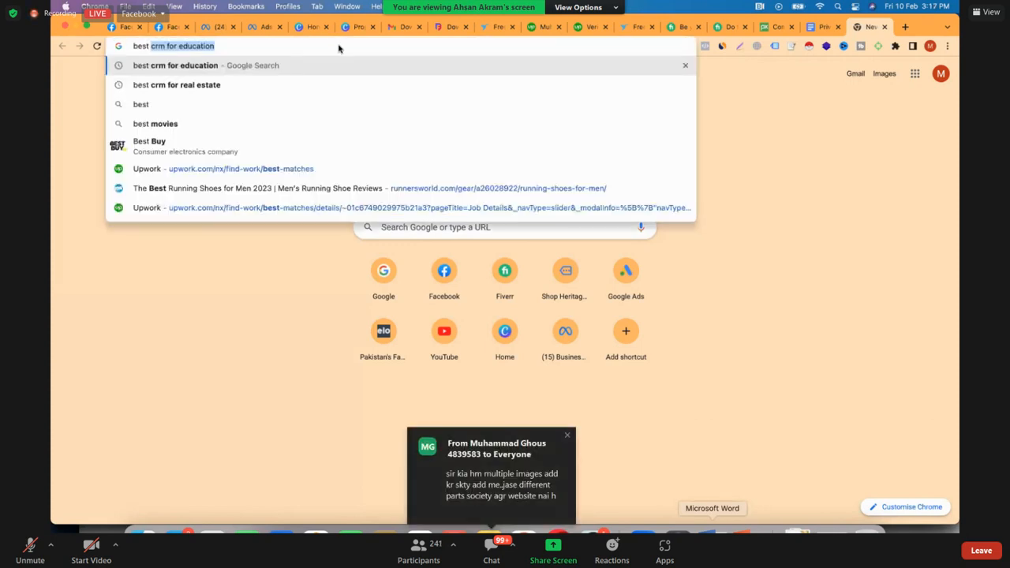
key(Right)
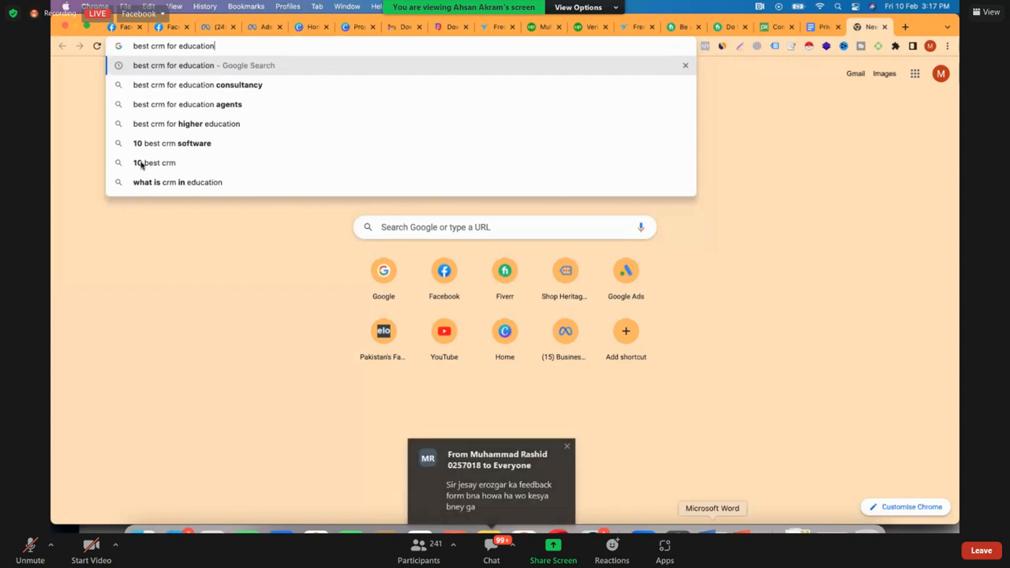
key(Return)
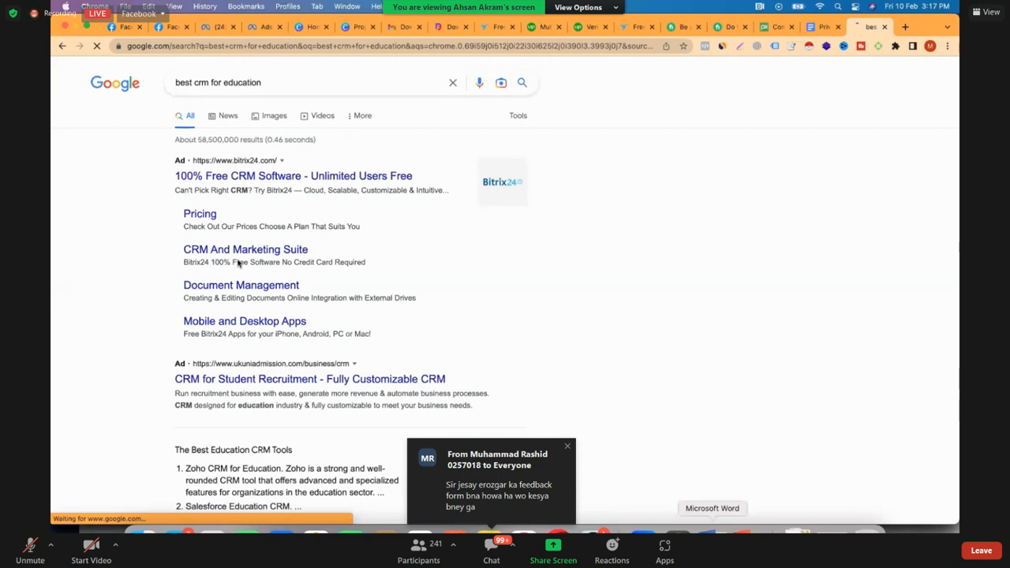
scroll(225, 277, down, 3)
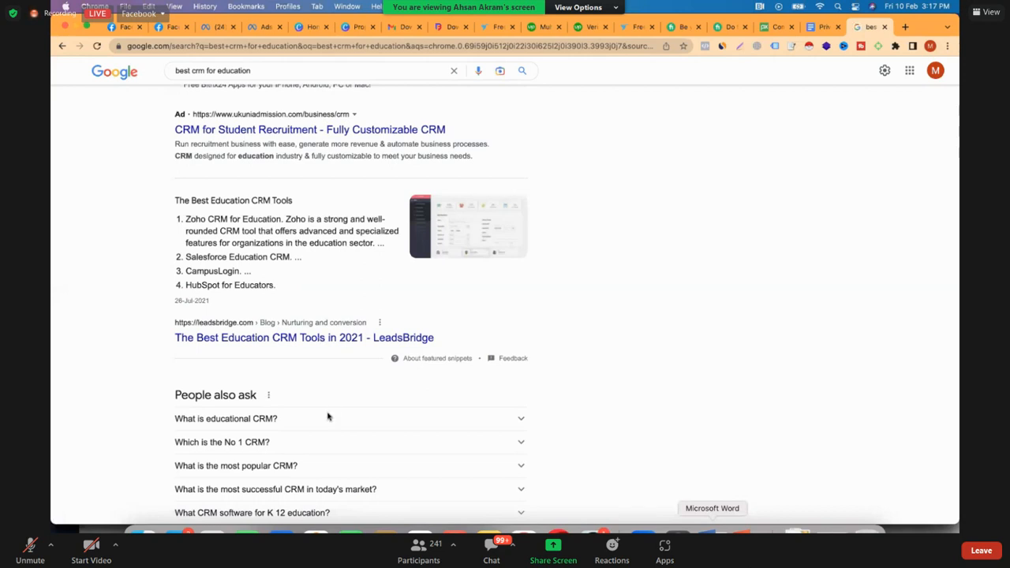
scroll(327, 416, down, 1)
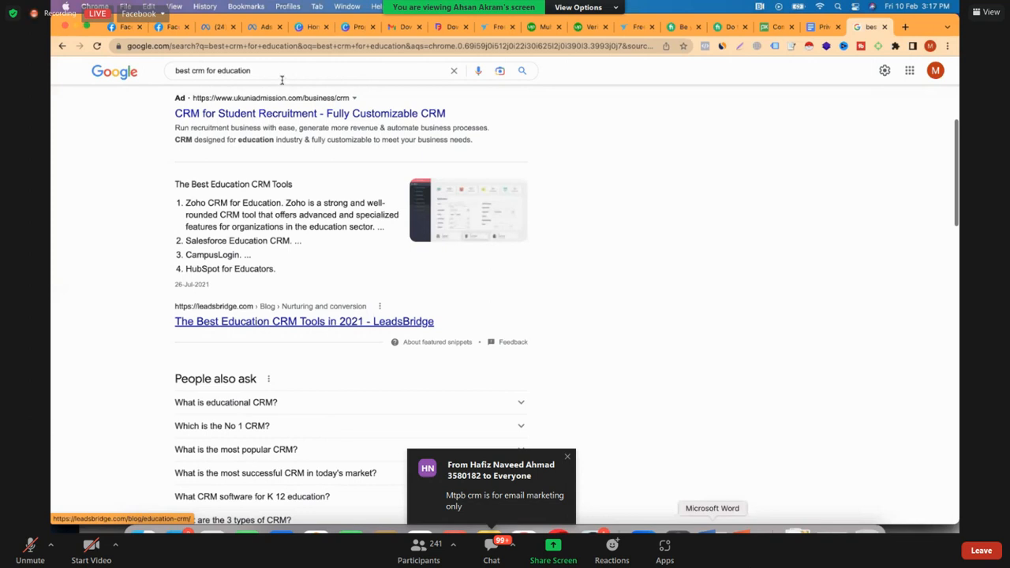
scroll(281, 80, down, 3)
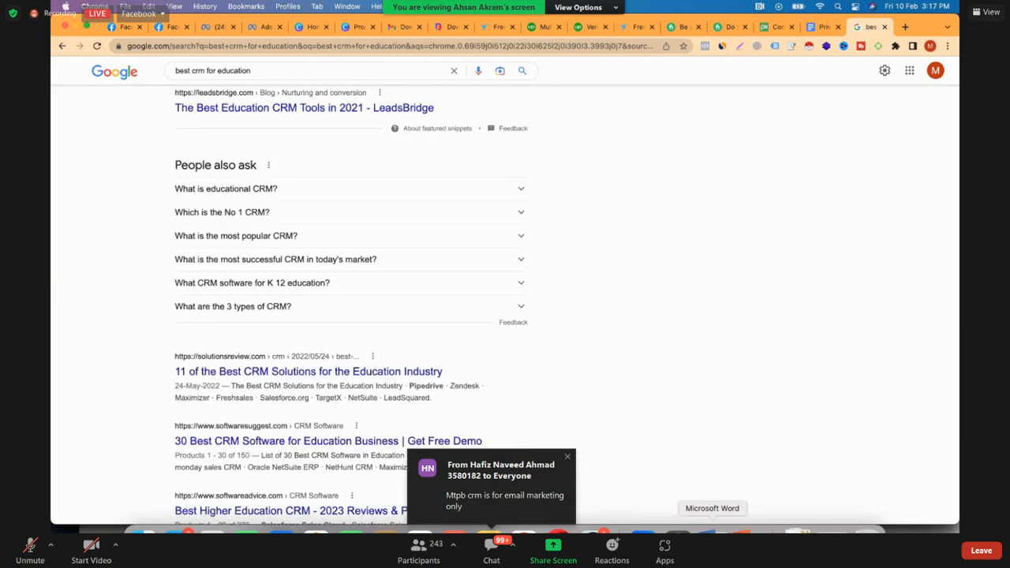
Change the Google search to "best crm for real estate" and look through the results
click(282, 80)
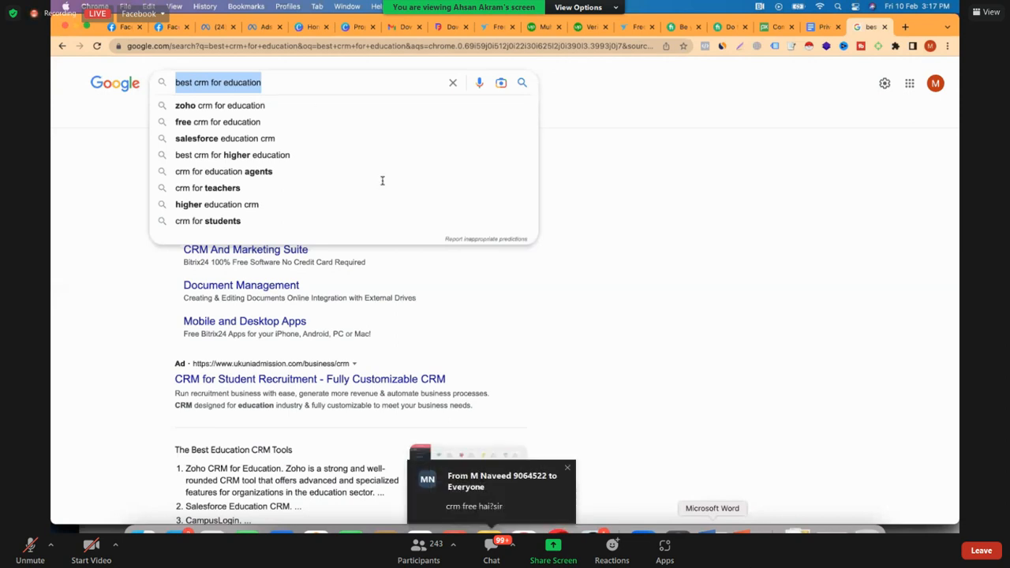
key(Right)
key(BackSpace)
key(BackSpace)
key(BackSpace)
key(BackSpace)
key(BackSpace)
key(BackSpace)
key(BackSpace)
key(BackSpace)
key(BackSpace)
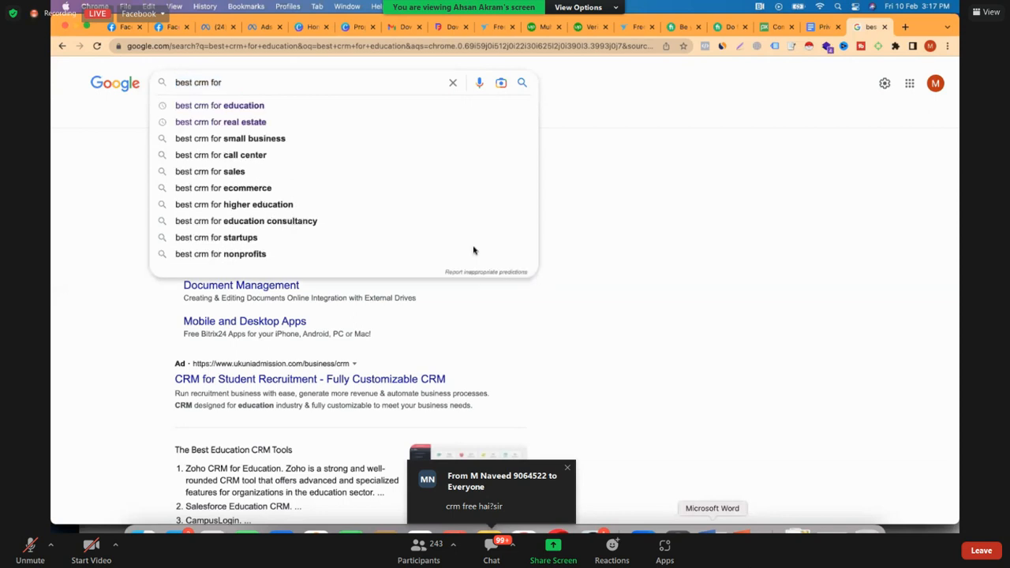
key(Down)
key(Down)
key(Return)
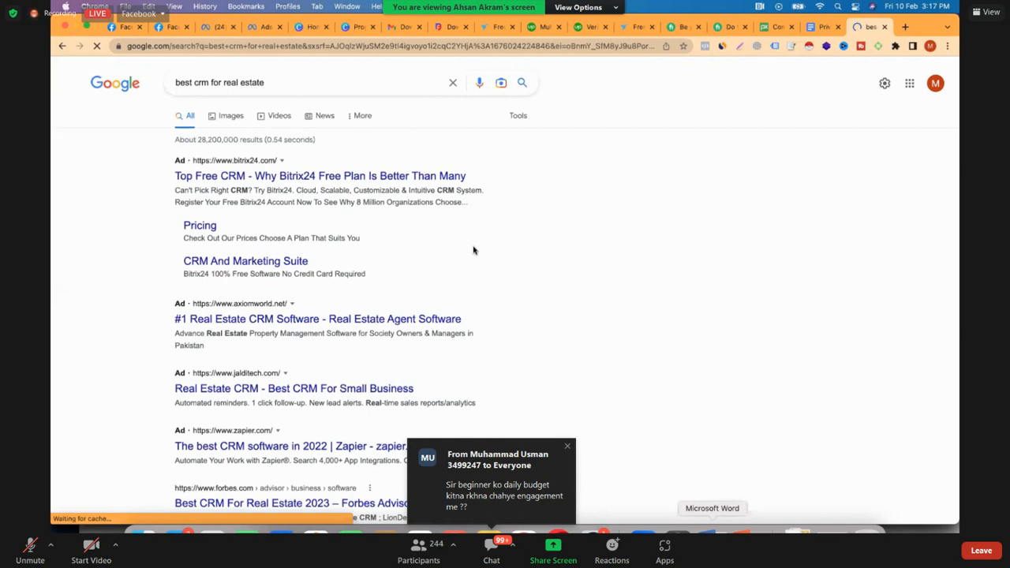
scroll(473, 250, down, 3)
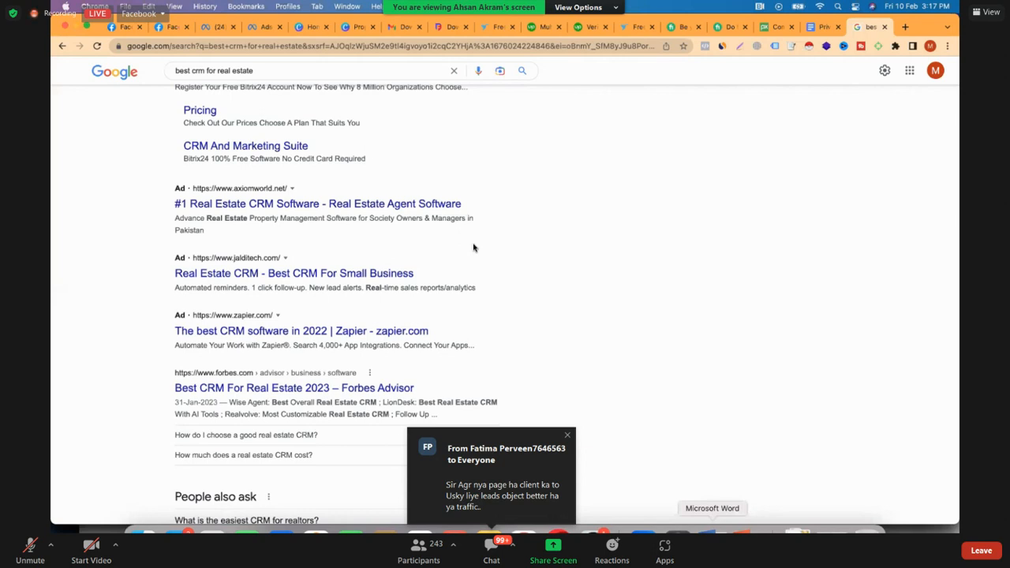
scroll(474, 247, down, 2)
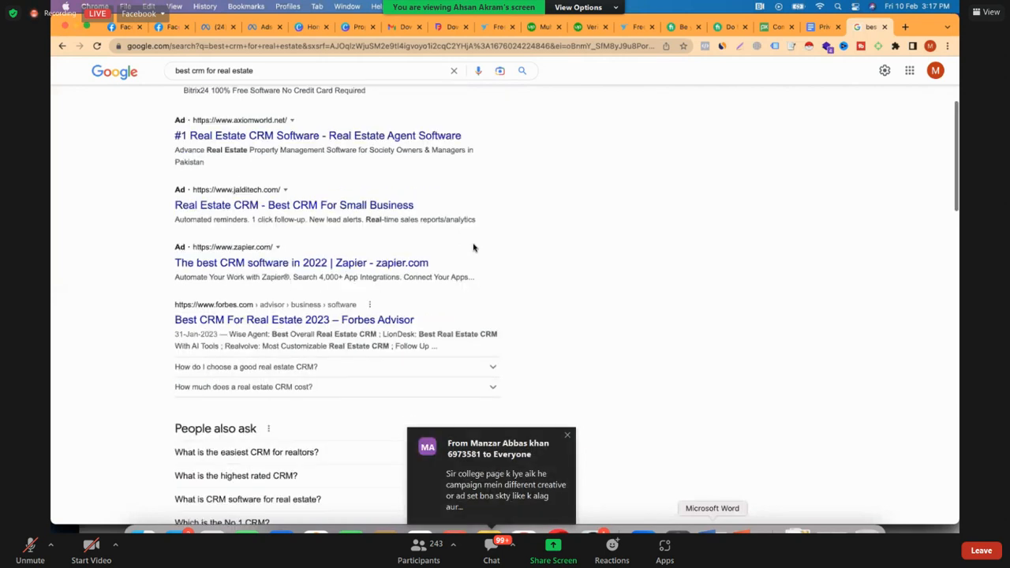
Read further down the Google results for real estate CRM software
scroll(473, 248, down, 10)
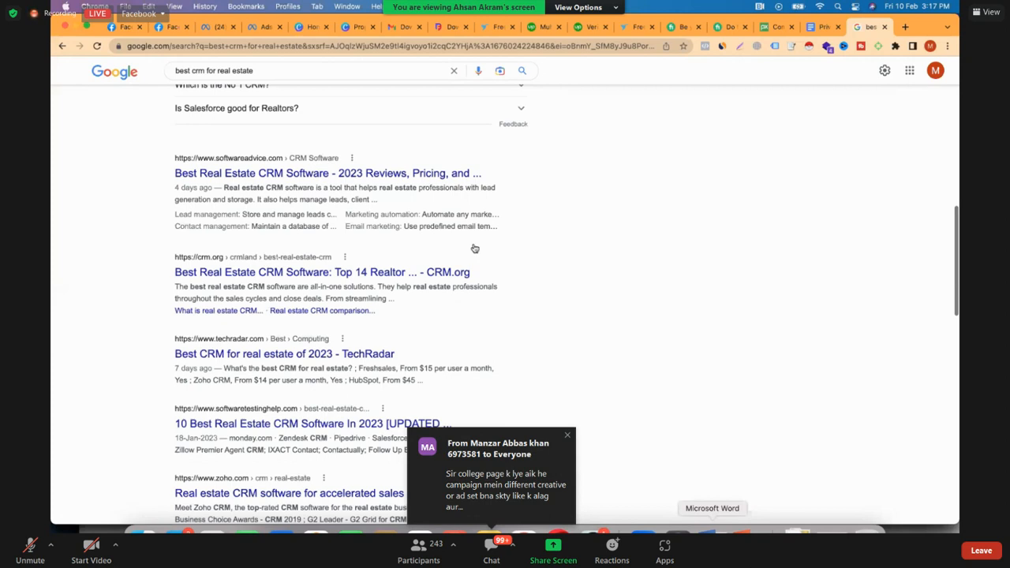
scroll(473, 247, down, 2)
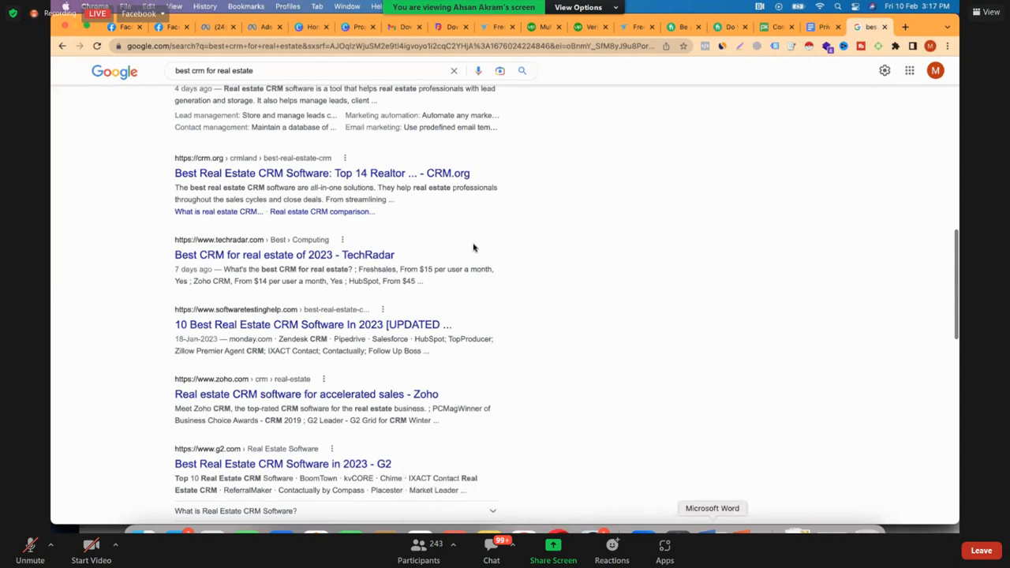
scroll(474, 248, down, 5)
scroll(474, 248, up, 10)
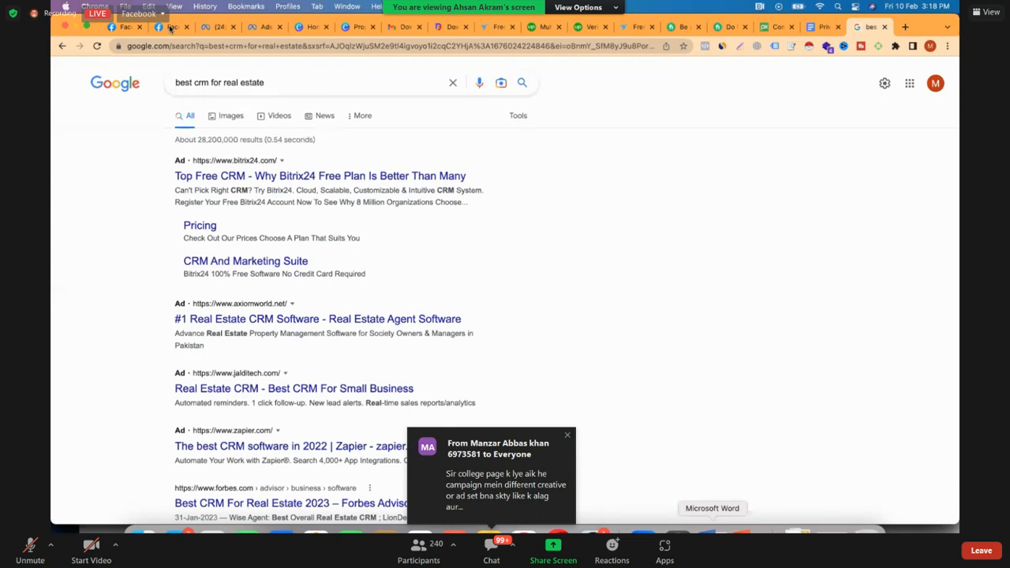
Open the DynamicAds Facebook Page and start a new post with the image Property.png
click(171, 28)
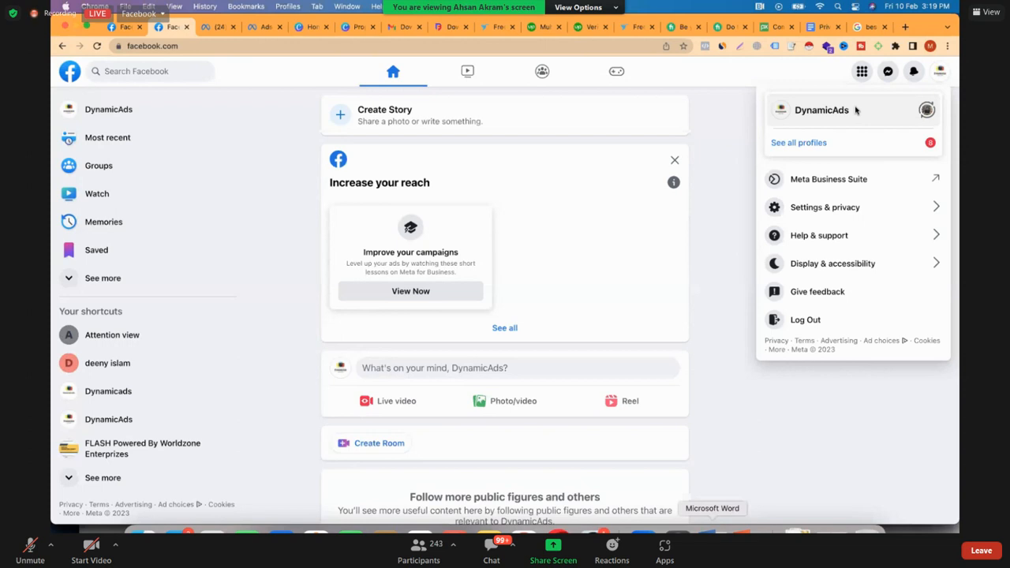
click(904, 113)
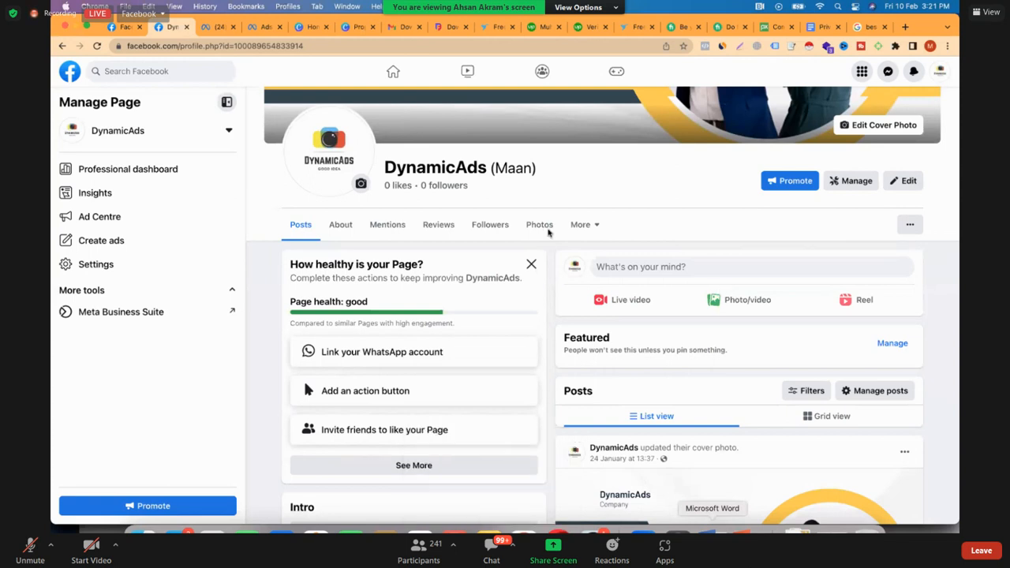
scroll(548, 230, down, 1)
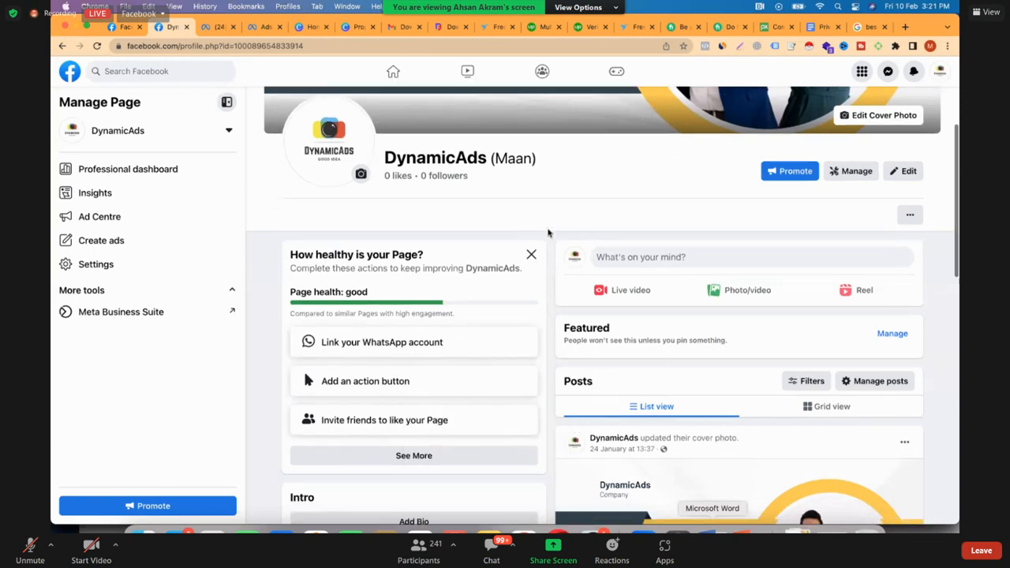
click(584, 258)
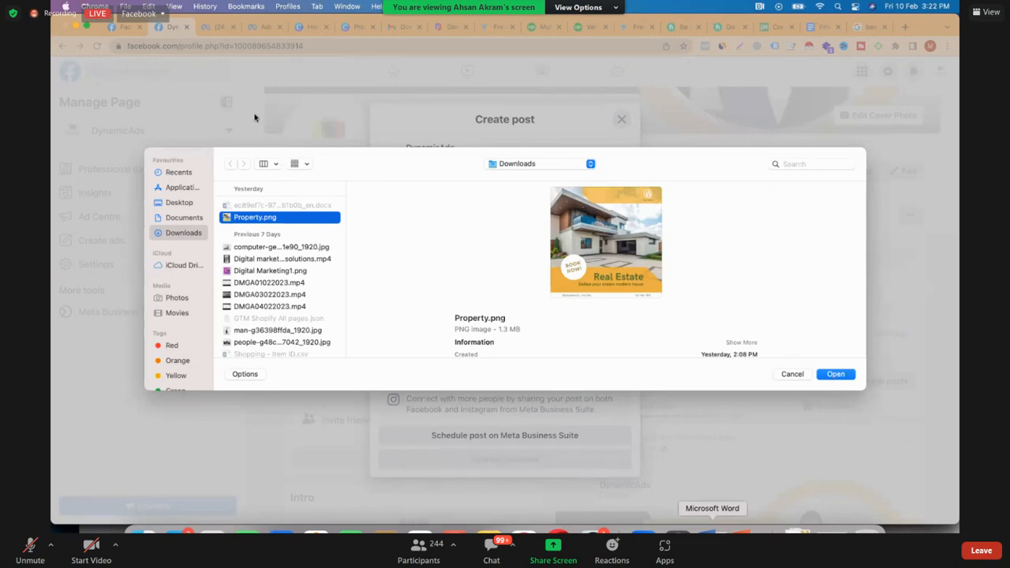
key(Return)
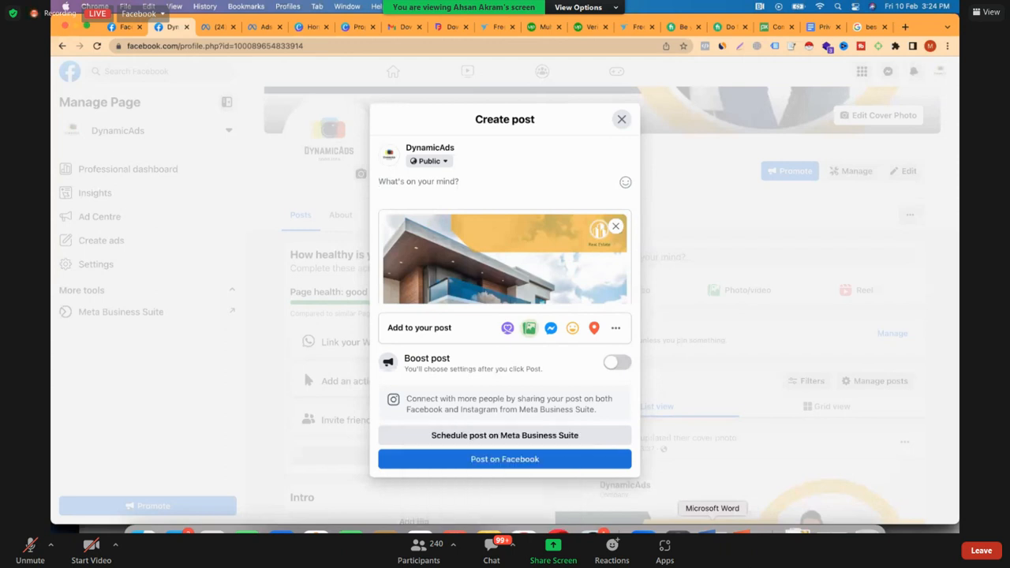
Caption the post "Residential society", publish it on Facebook and view it on the Page
text(Redi)
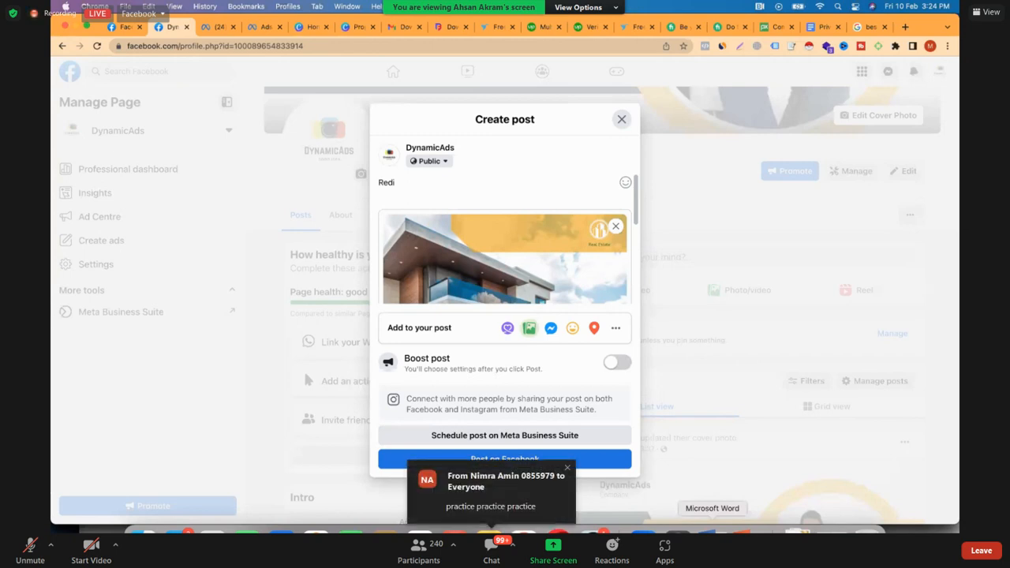
text(encial soc)
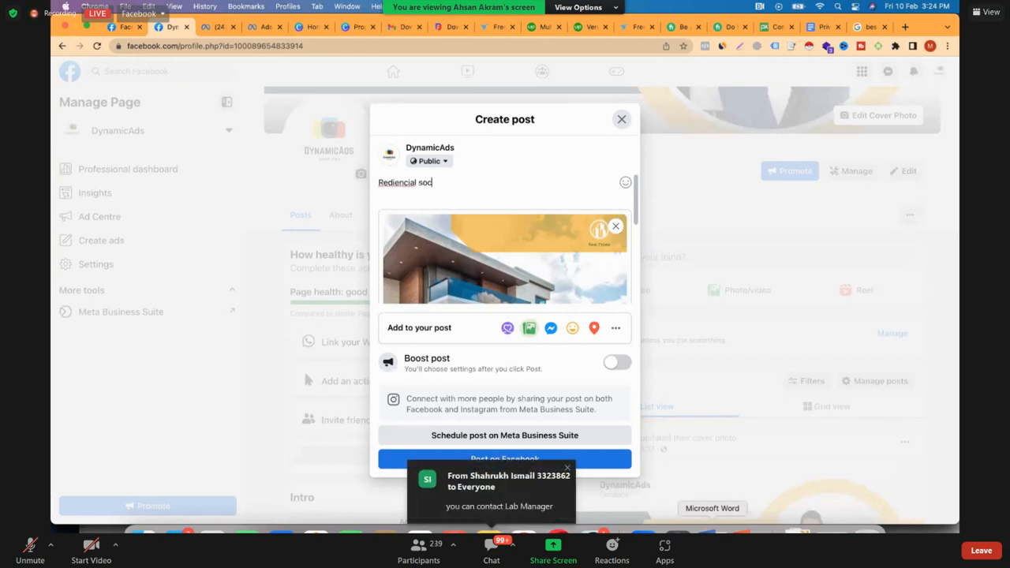
key(BackSpace)
key(BackSpace)
key(BackSpace)
key(BackSpace)
key(BackSpace)
key(BackSpace)
key(BackSpace)
key(BackSpace)
key(BackSpace)
key(BackSpace)
key(BackSpace)
key(BackSpace)
key(BackSpace)
text(sidential society)
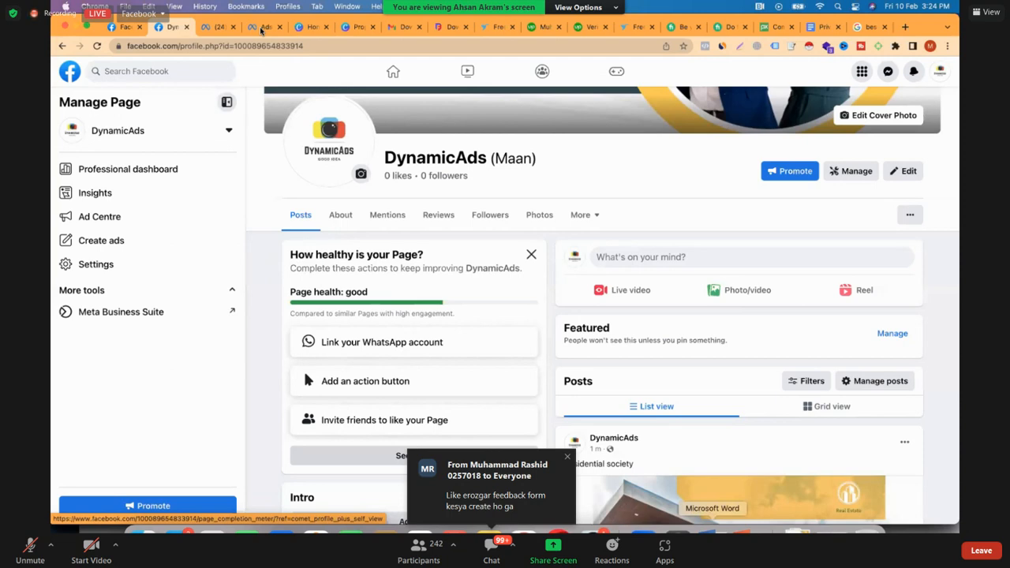
scroll(631, 299, down, 5)
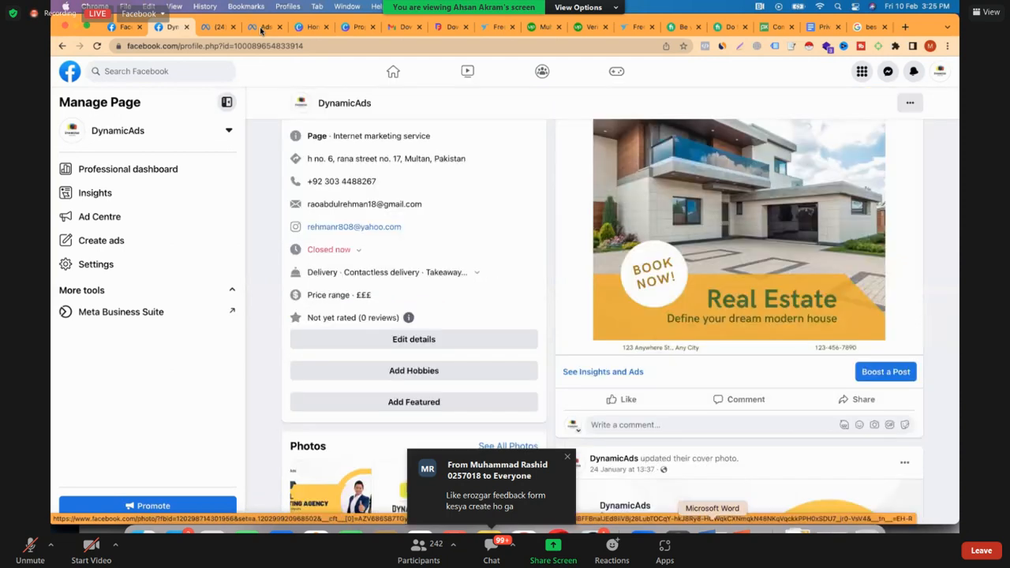
In Ads Manager, clear the campaign selection, create a New Engagement campaign and open its ad for editing
click(261, 28)
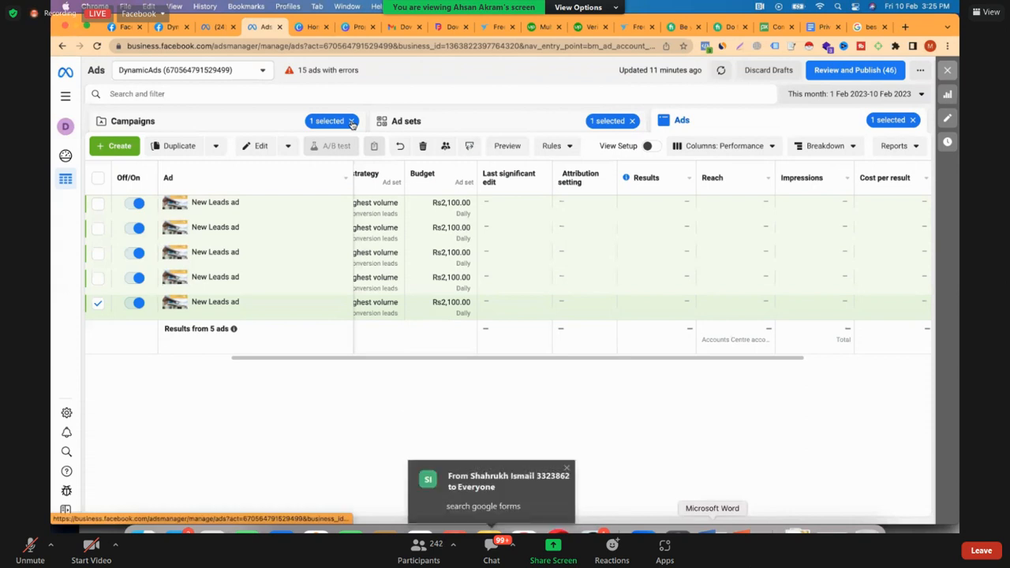
click(352, 122)
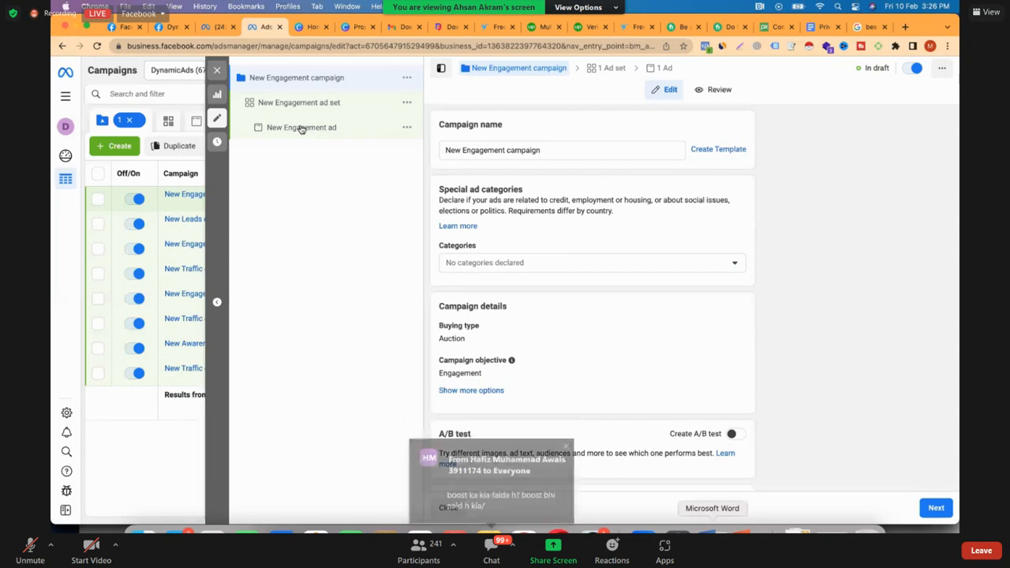
click(301, 128)
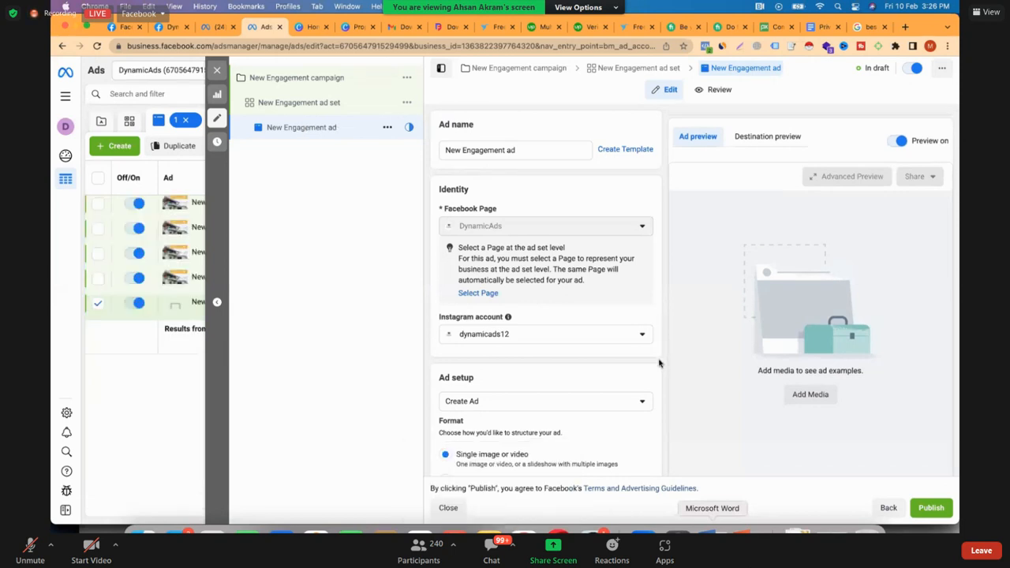
Set the New Engagement ad to use an existing post and select the "Residential society" post as its creative
scroll(660, 363, down, 1)
scroll(660, 363, down, 2)
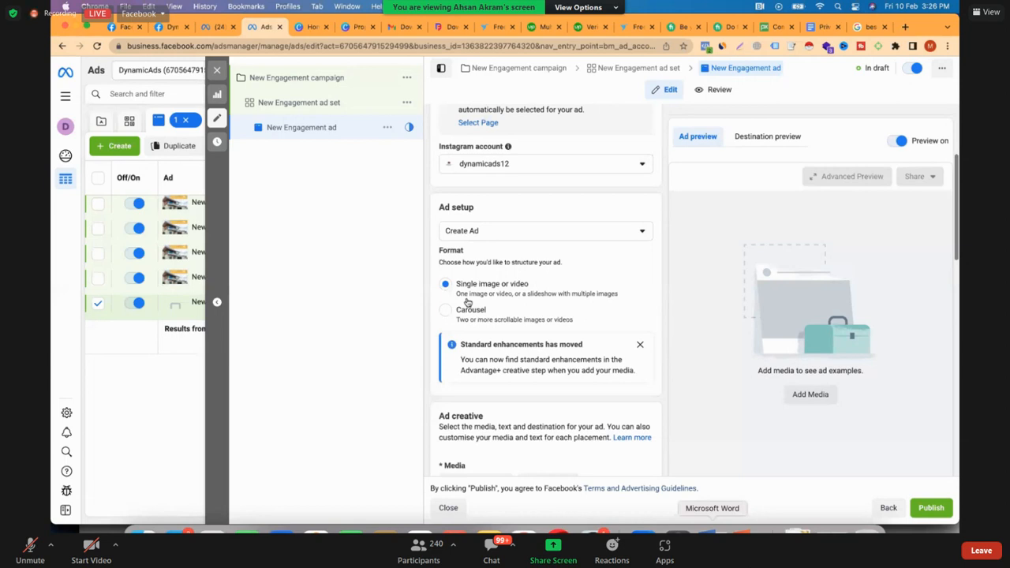
scroll(487, 345, down, 1)
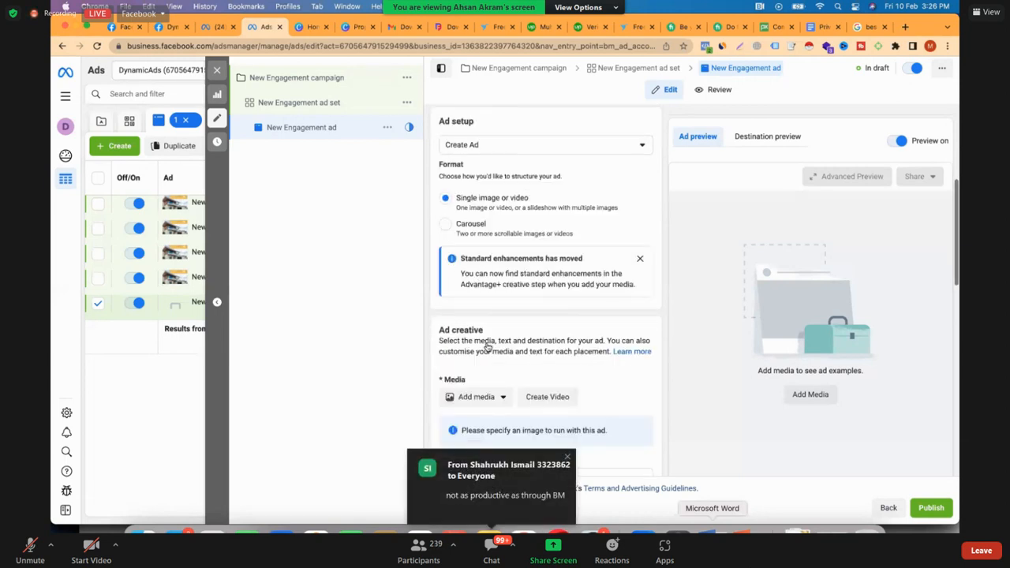
scroll(487, 347, up, 2)
click(488, 297)
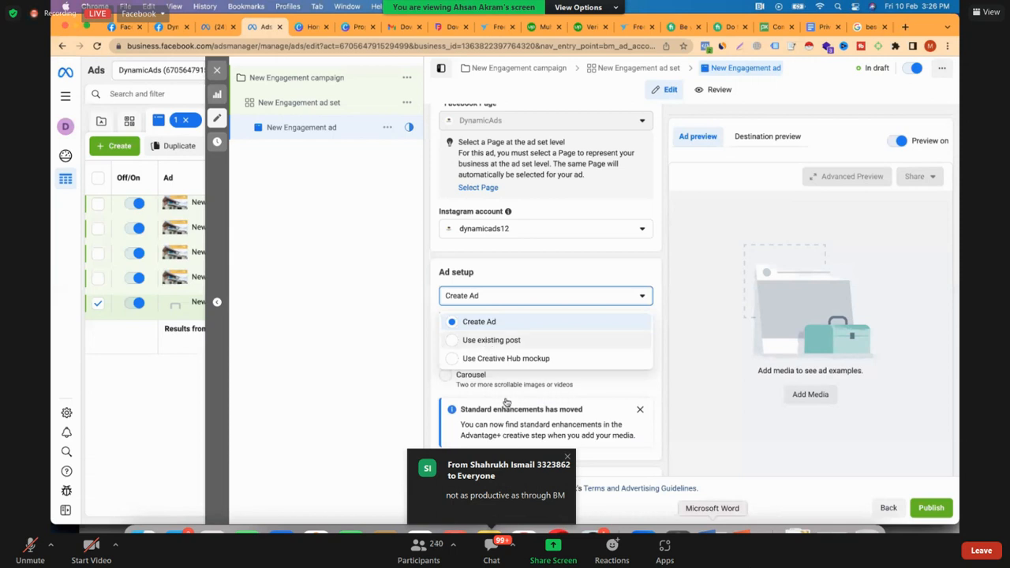
click(492, 346)
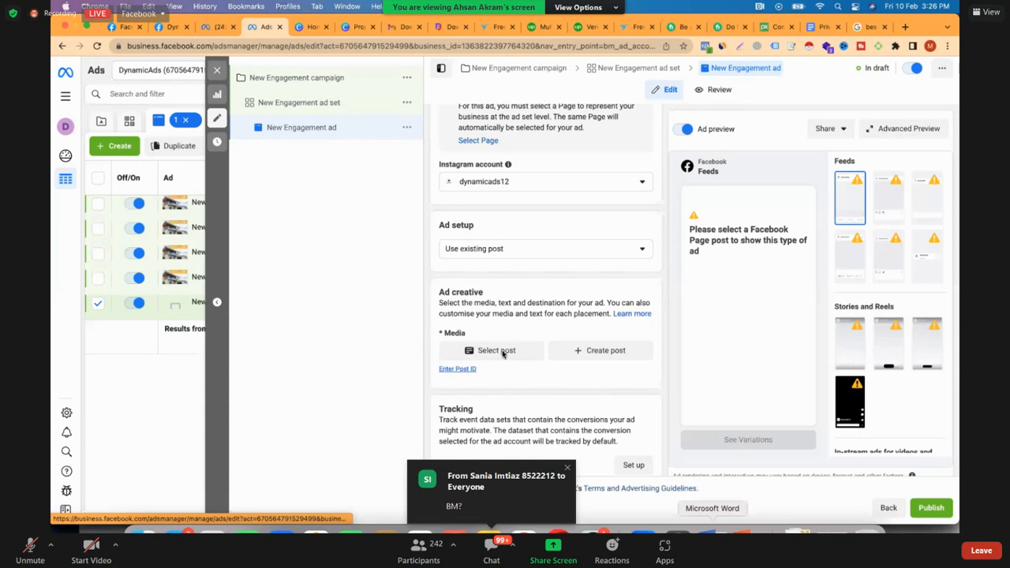
click(502, 354)
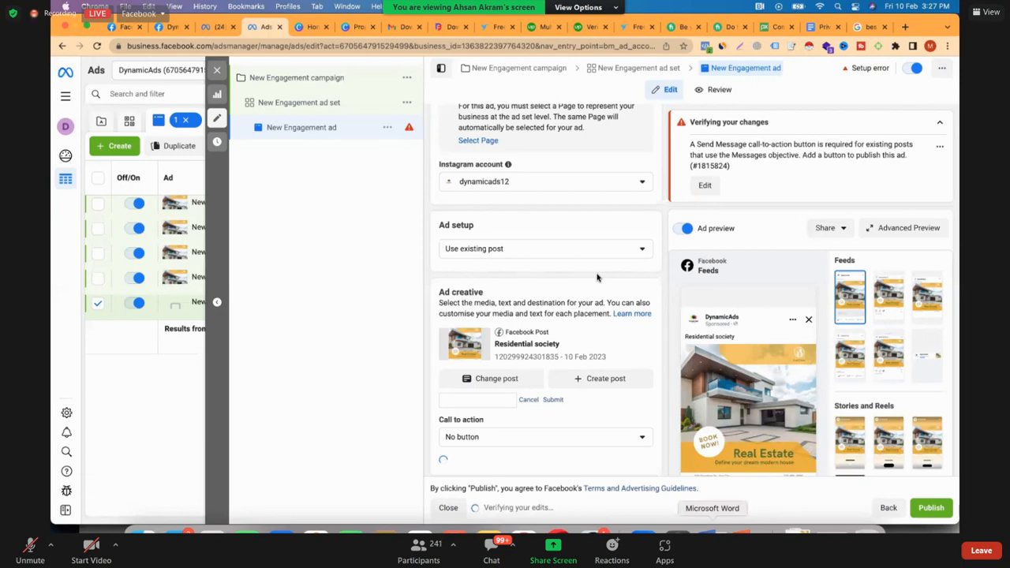
Review the ad's selected post, call to action, placement options, preview and setup error
scroll(598, 277, down, 3)
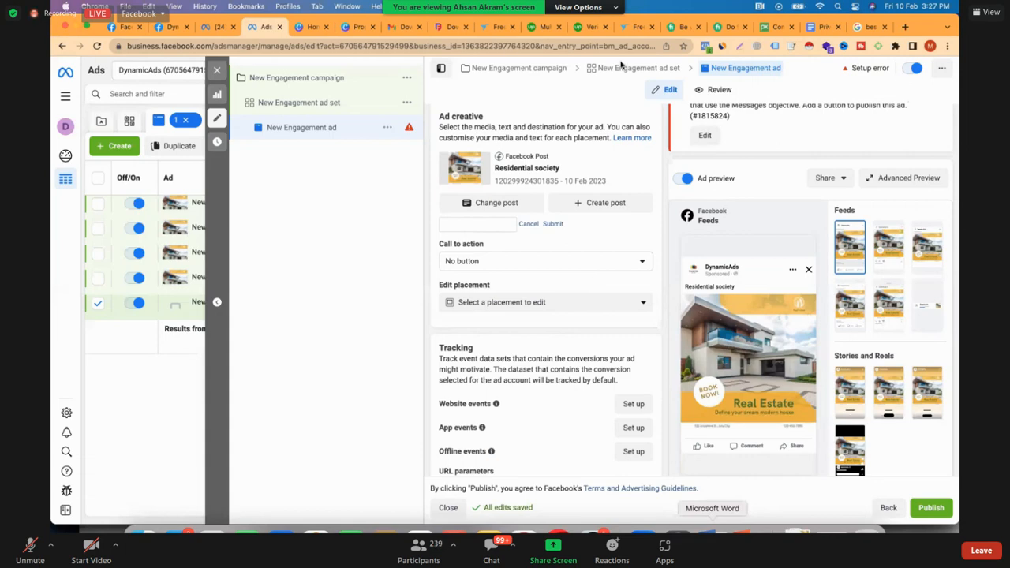
scroll(691, 276, up, 3)
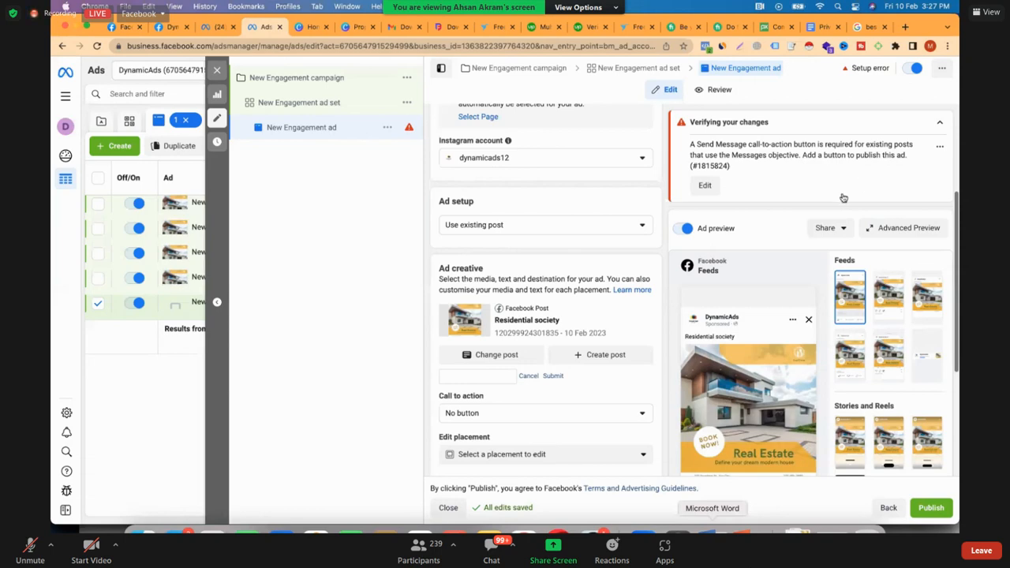
scroll(545, 315, down, 1)
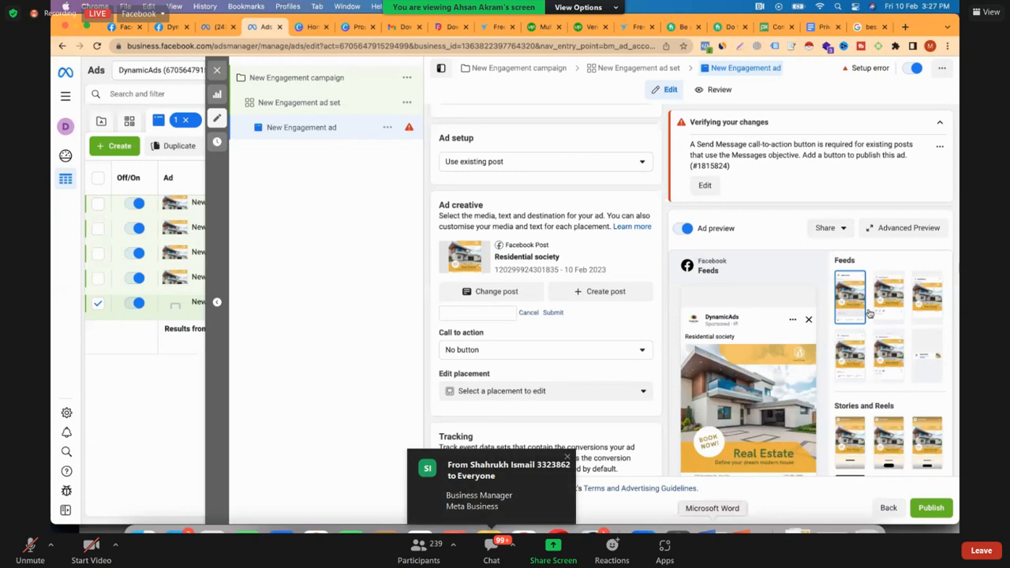
scroll(870, 237, down, 1)
Switch to the Leftovers Club Audiences page and search the ad account list by account name
click(837, 191)
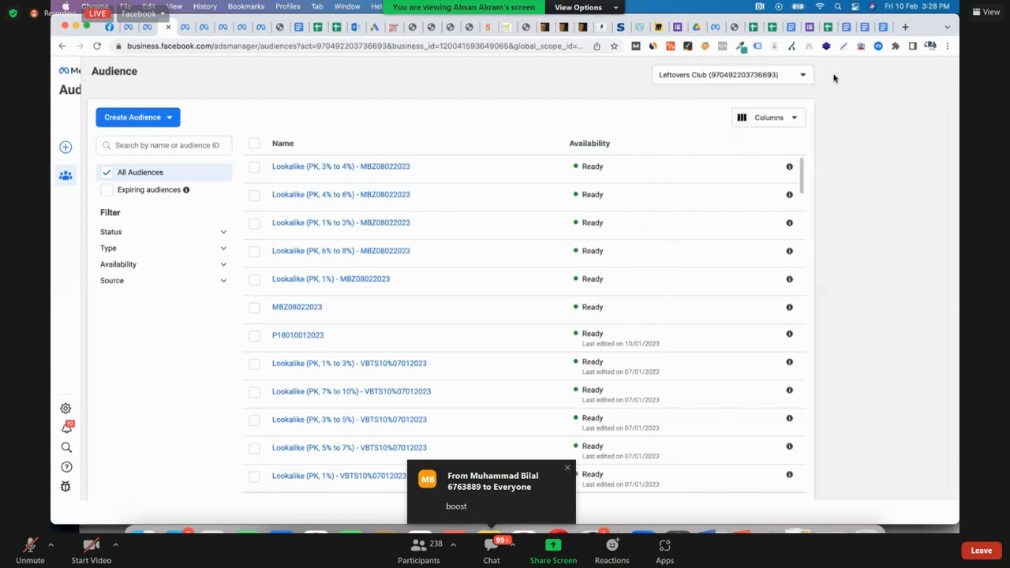
click(835, 80)
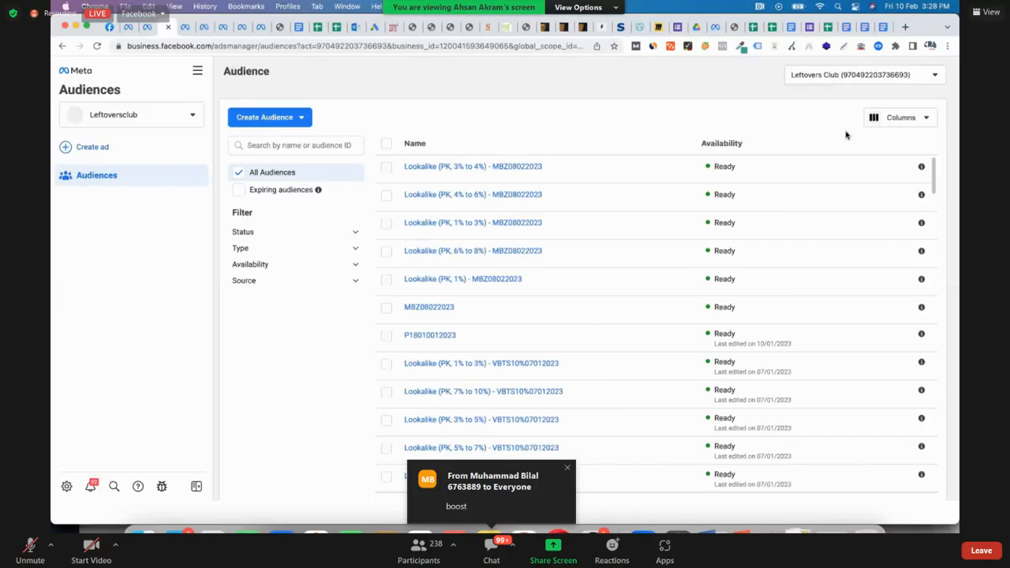
text(usma)
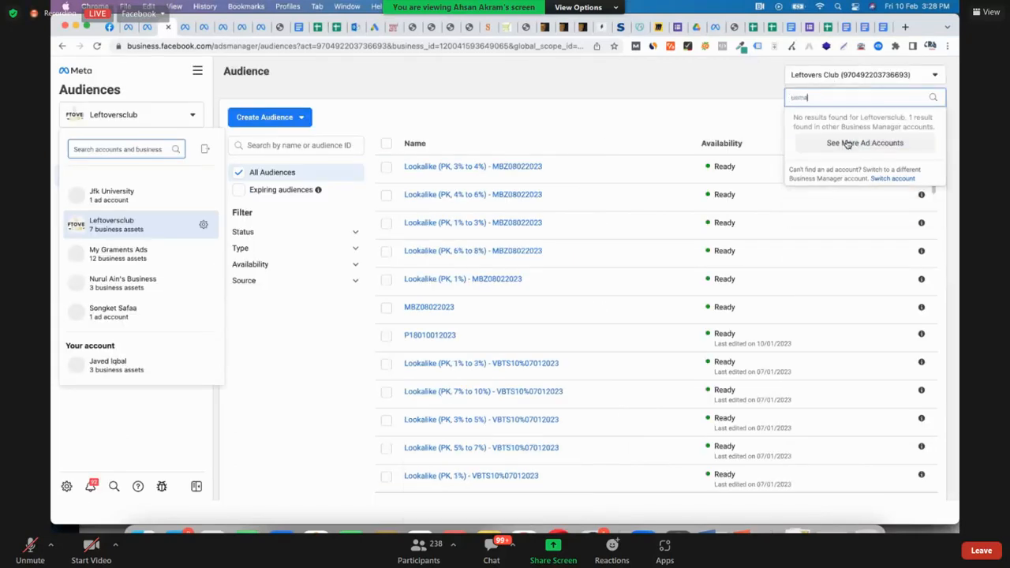
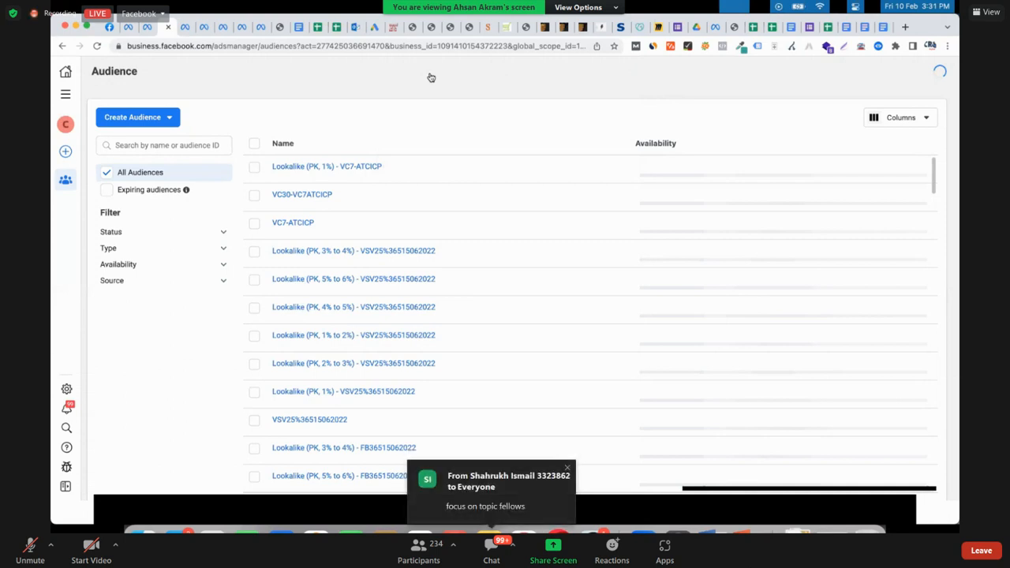
Switch from Audiences to Ads Manager and examine the performance columns of the ads in the selected ad set
click(65, 94)
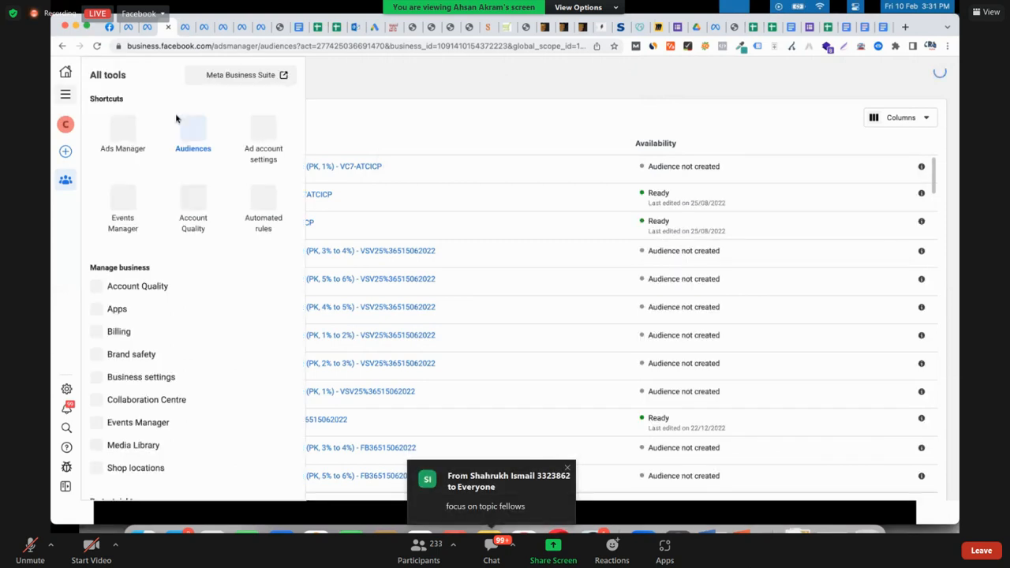
click(124, 133)
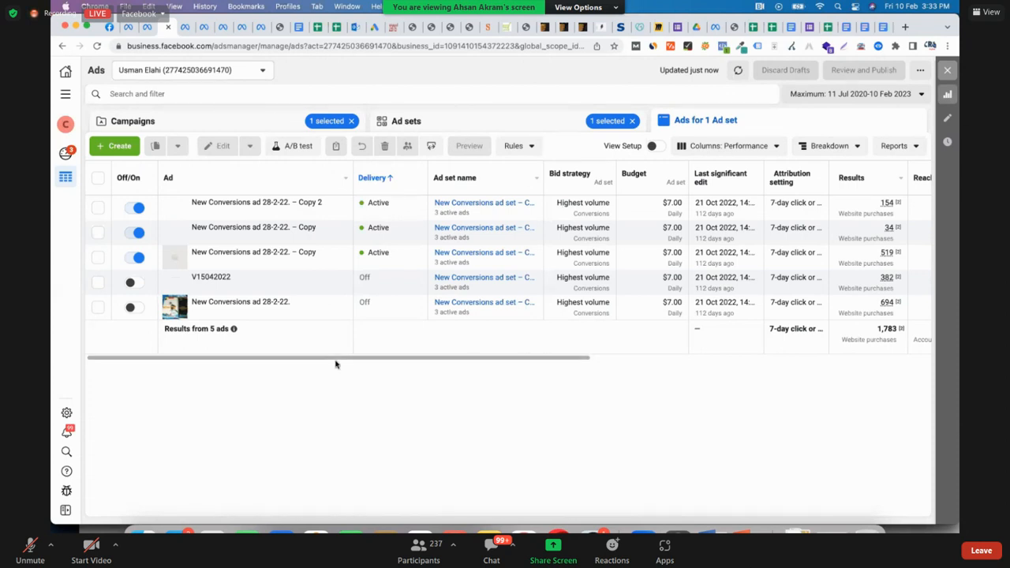
scroll(336, 362, right, 2)
scroll(164, 284, left, 1)
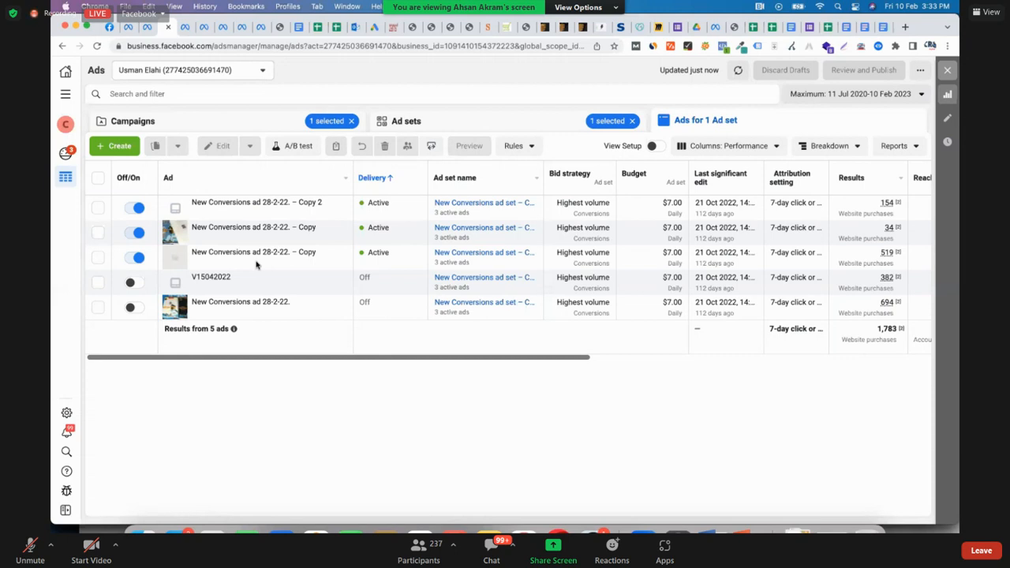
mouse_move(270, 267)
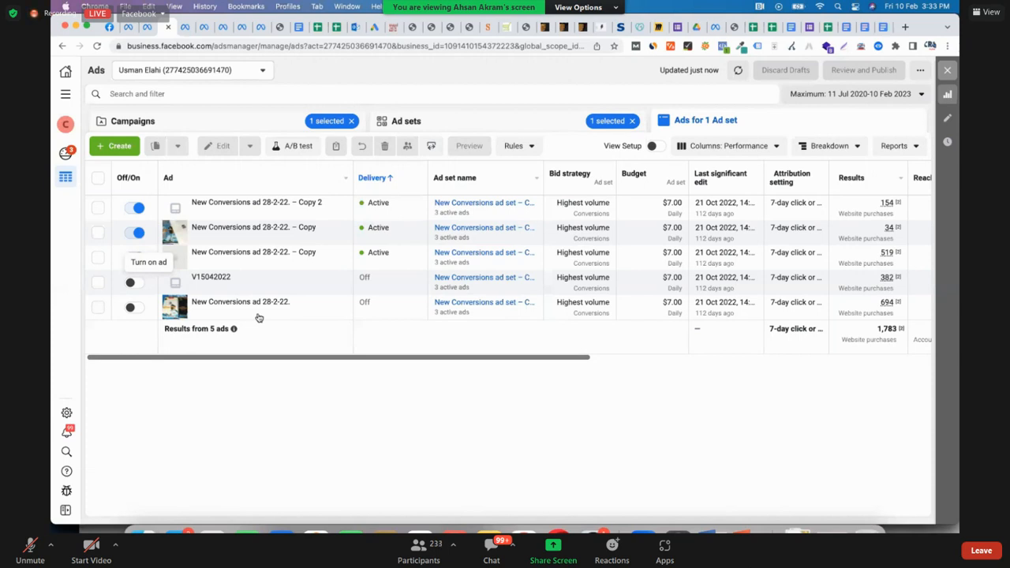
Open the switched-off "New Conversions ad 28-2-22." for editing and review its existing-post creative, call to action and tracking
mouse_move(258, 317)
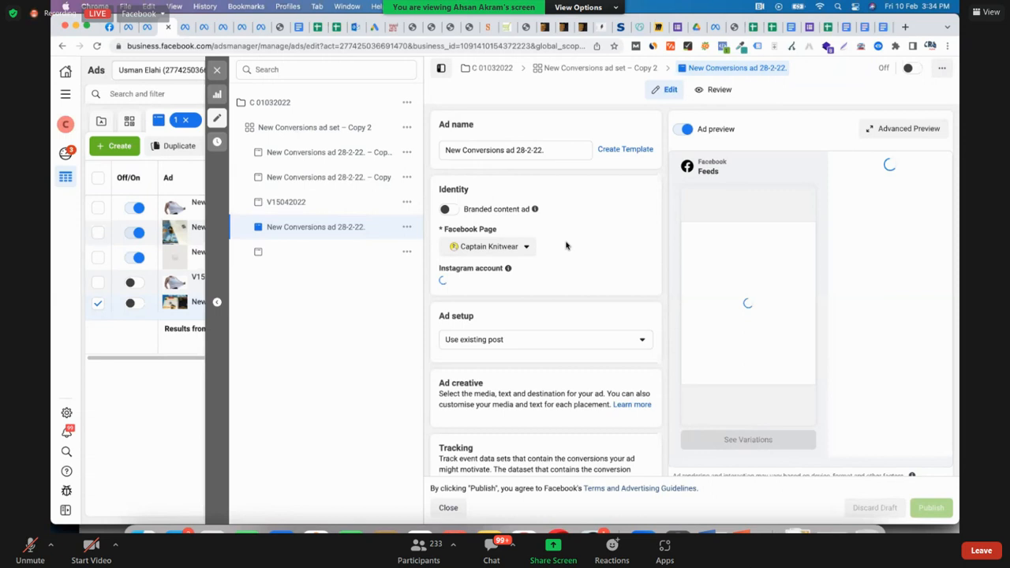
scroll(566, 245, down, 3)
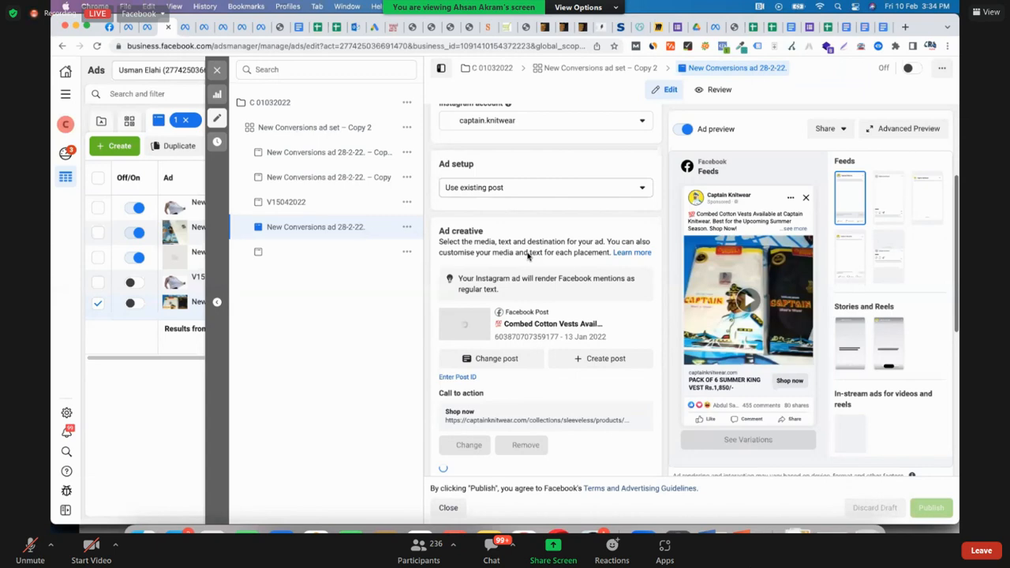
scroll(528, 254, down, 2)
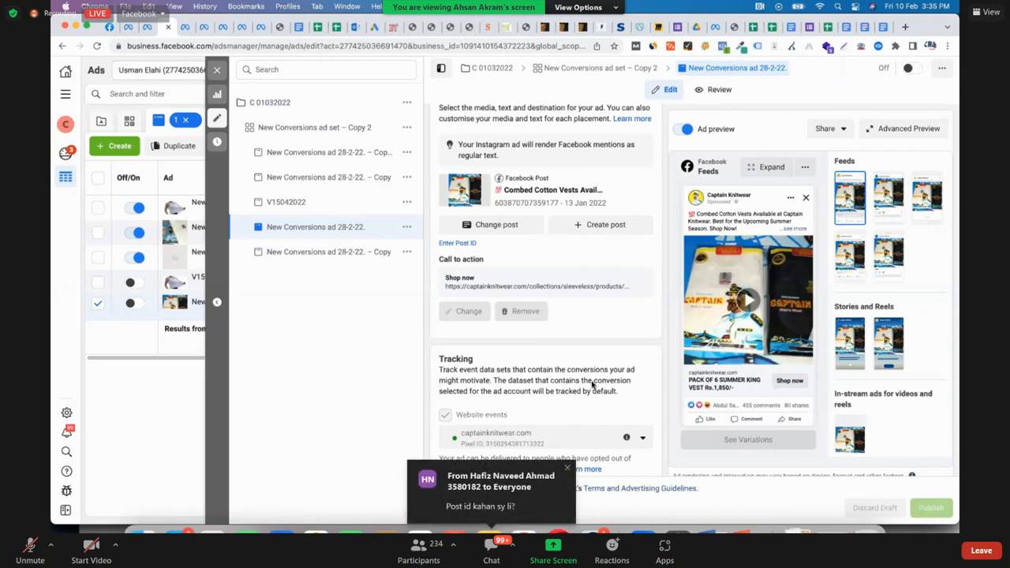
scroll(592, 384, up, 1)
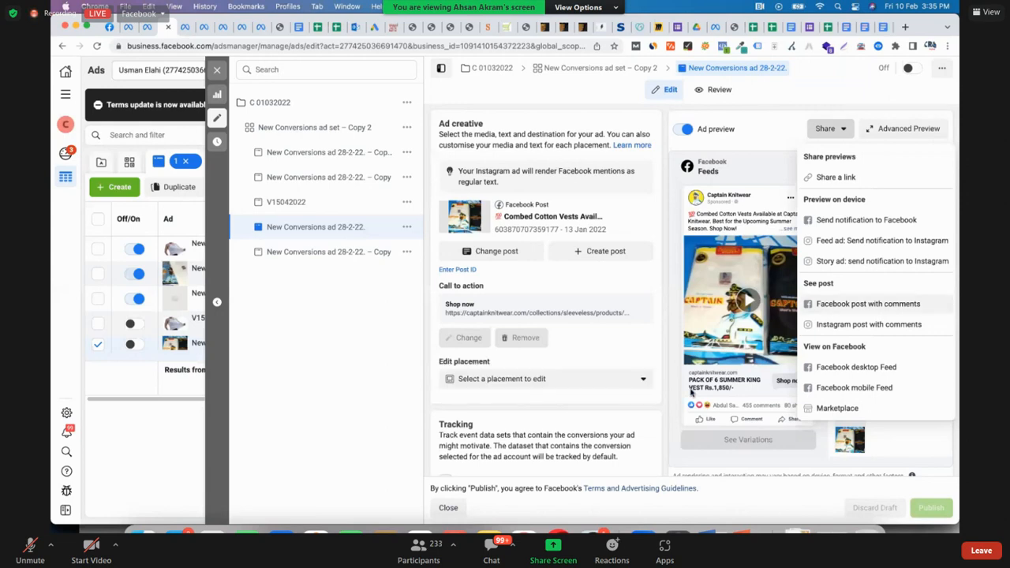
View the ad's Facebook post with comments and select the post ID in its web address
click(780, 294)
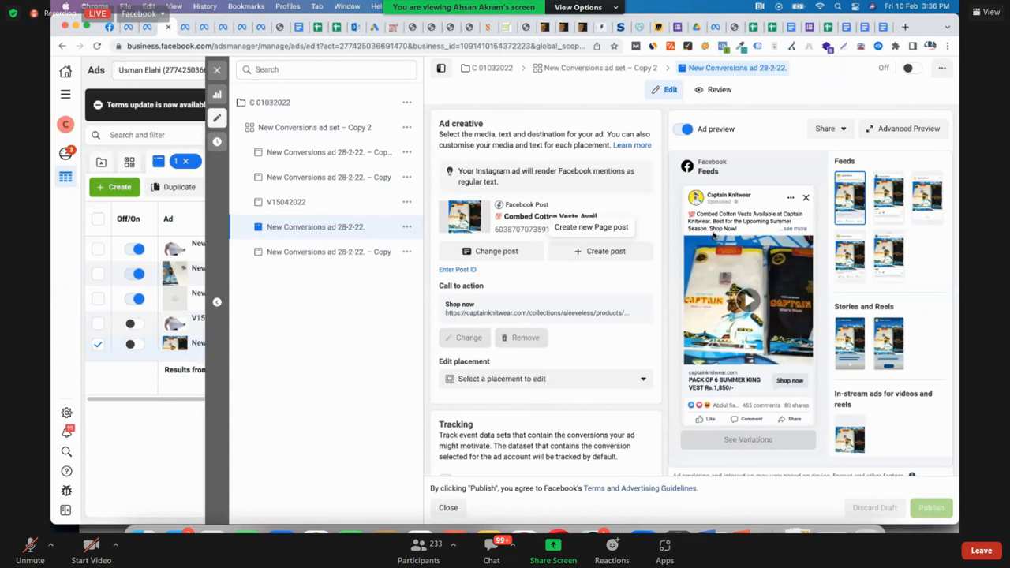
mouse_move(801, 263)
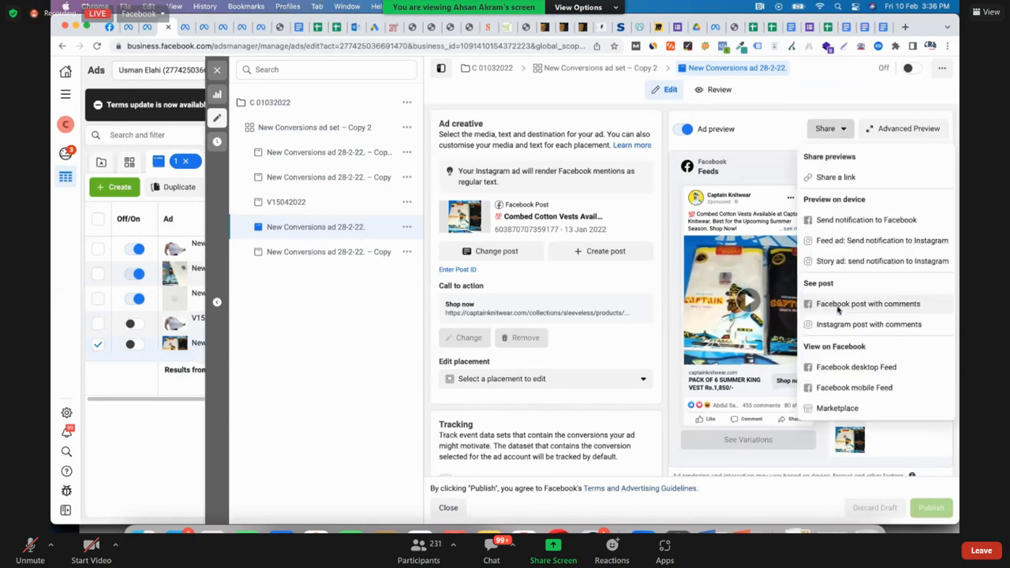
click(838, 310)
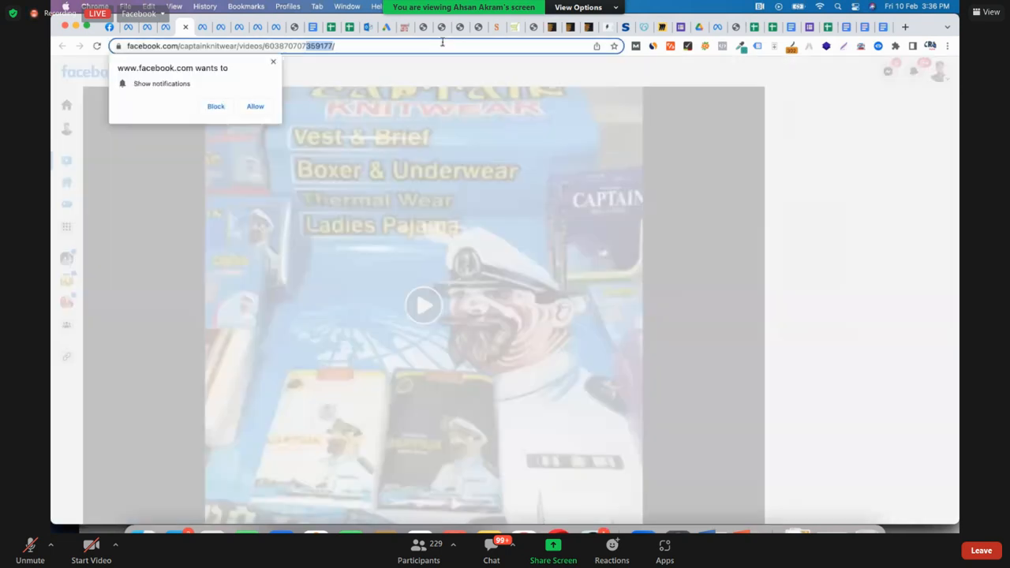
drag(306, 45, 265, 46)
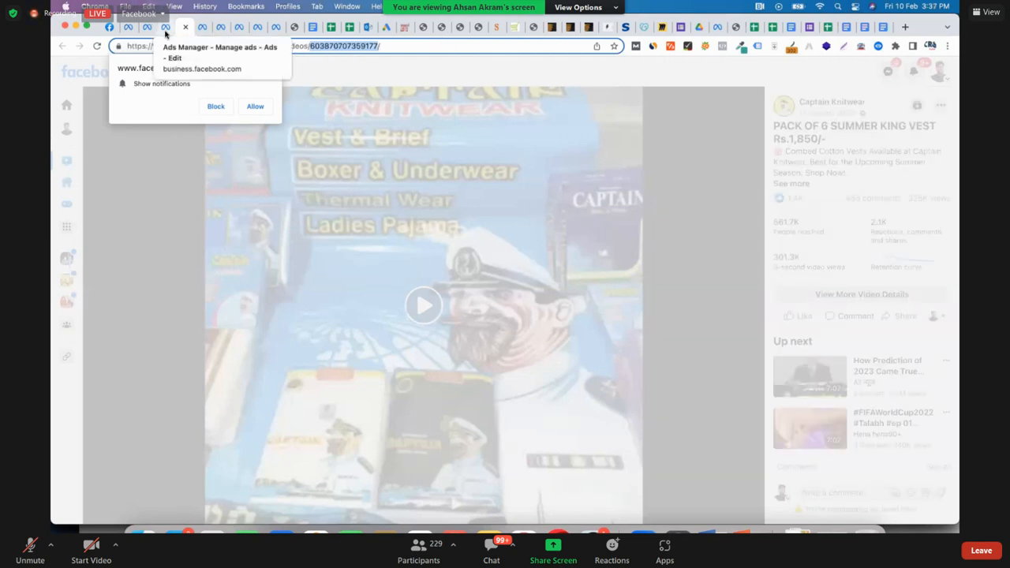
Return to the ad set's ads list in Ads Manager and compare the ads' results, reach, impressions and cost per result
click(164, 76)
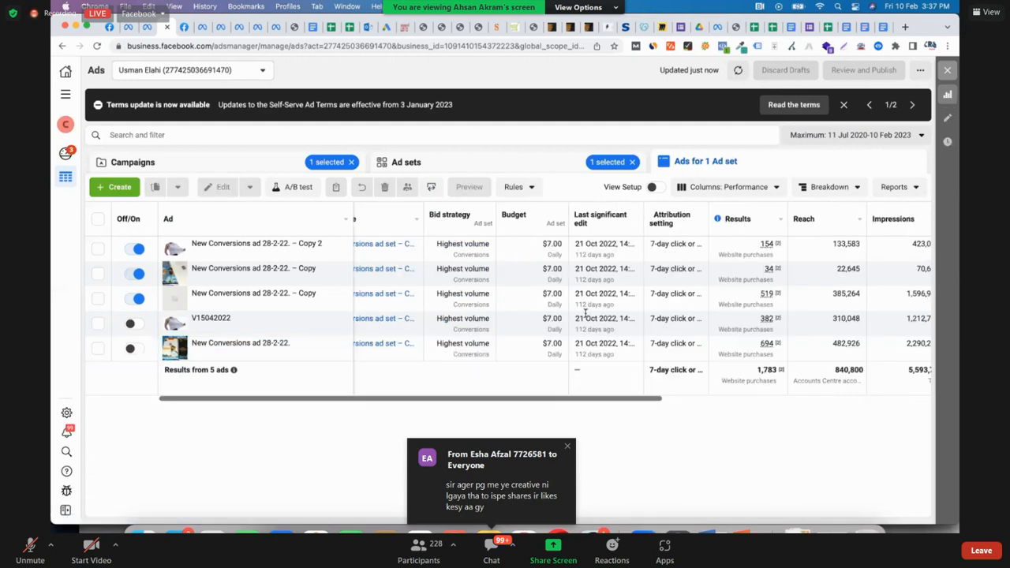
scroll(576, 320, right, 2)
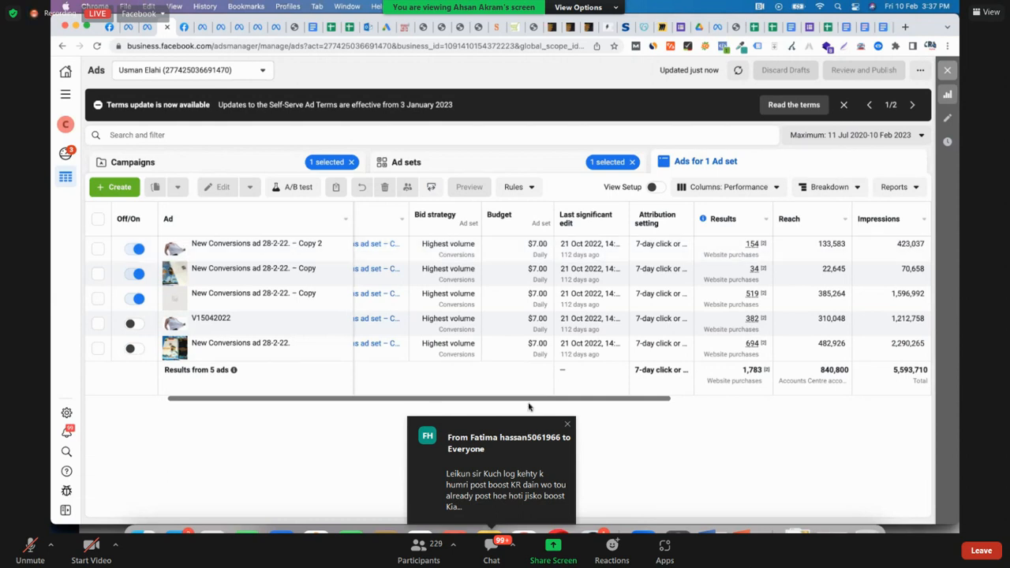
scroll(530, 408, left, 2)
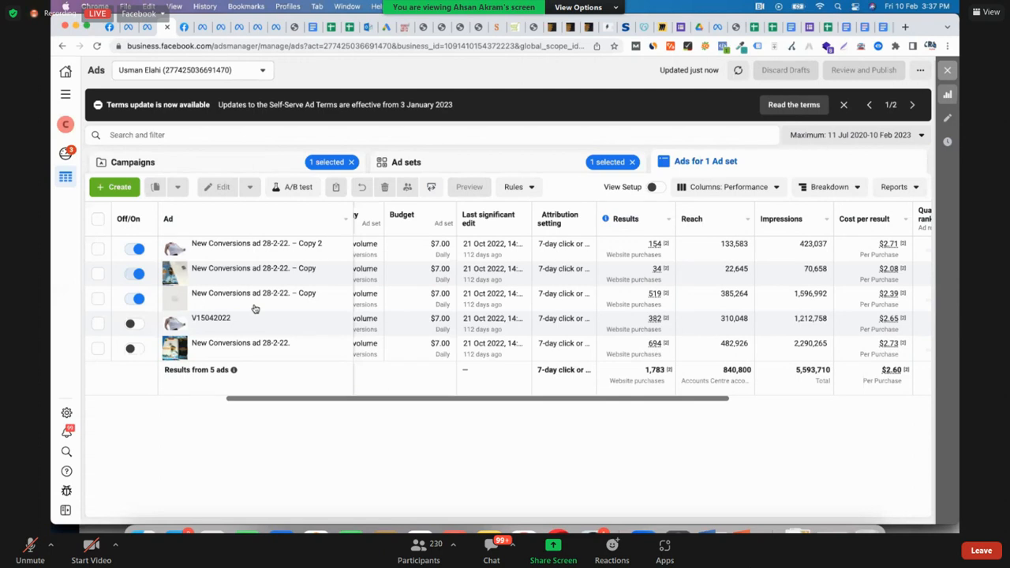
Open the "New Conversions ad 28-2-22. – Copy" listed directly above V15042022 for editing and review its identity and creative source settings
mouse_move(254, 308)
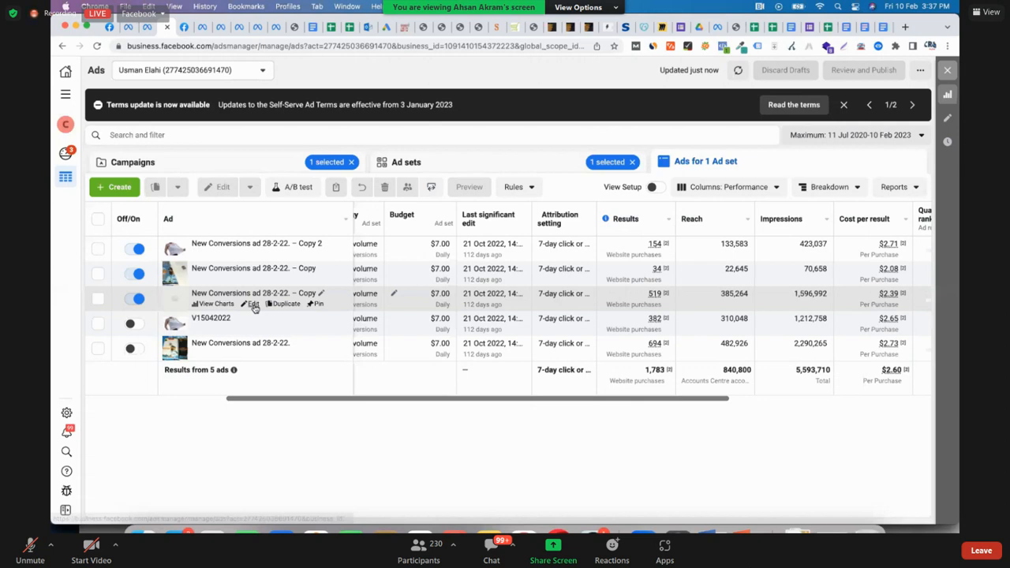
click(254, 305)
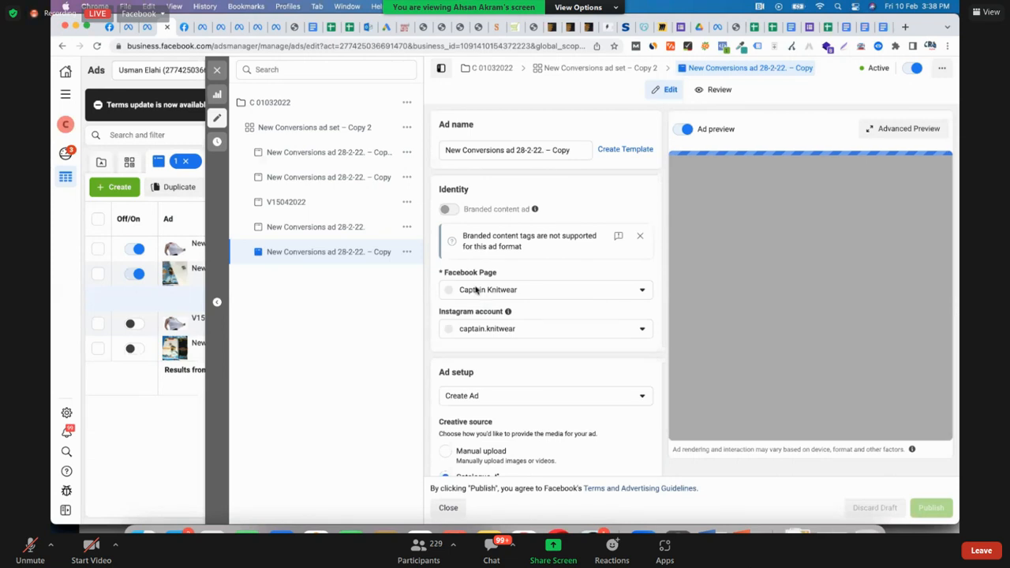
scroll(476, 291, down, 3)
scroll(514, 250, down, 2)
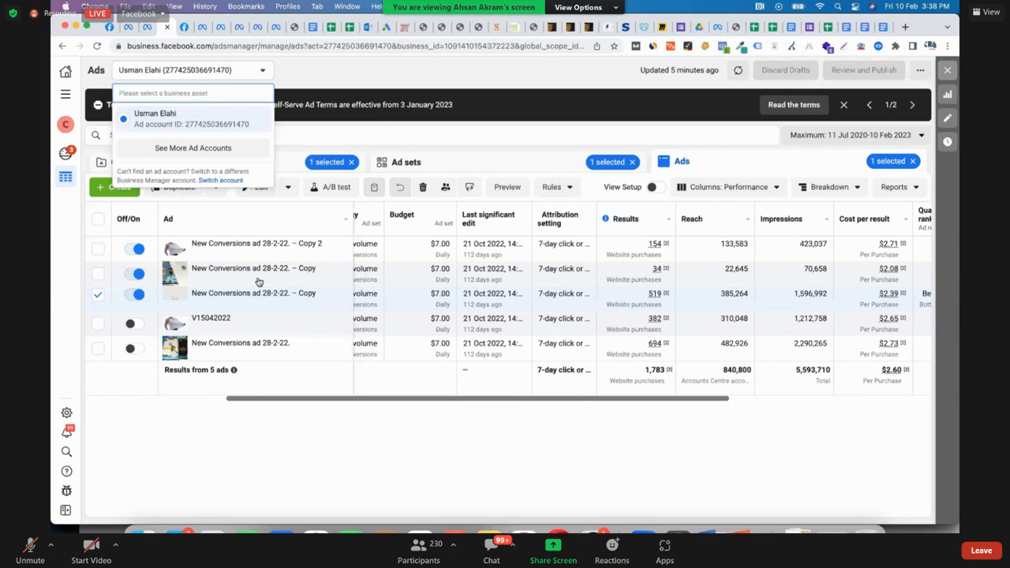
Open the other "New Conversions ad 28-2-22. – Copy", second in the list, for editing and review its manual-upload media and placements
click(258, 281)
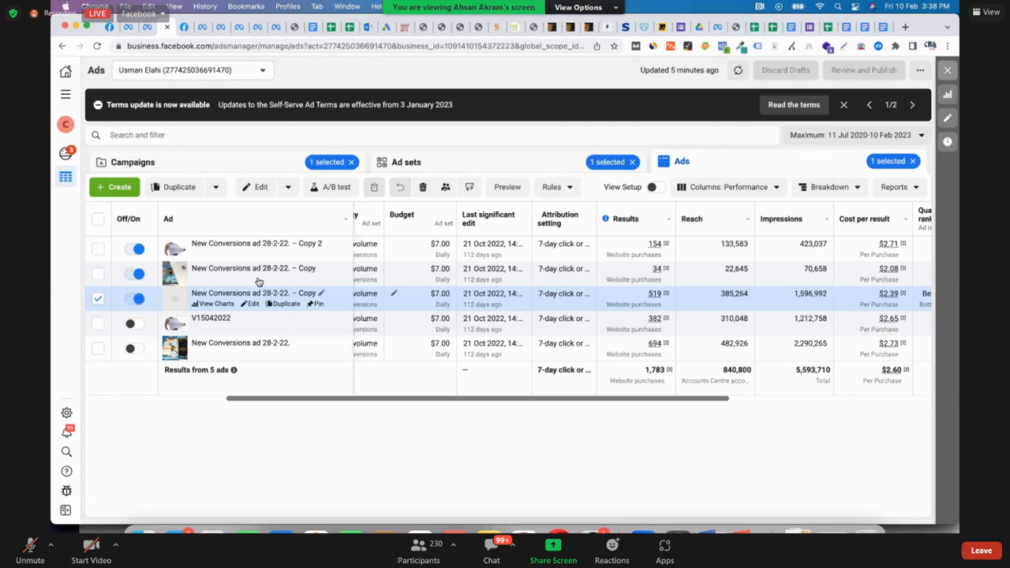
mouse_move(258, 281)
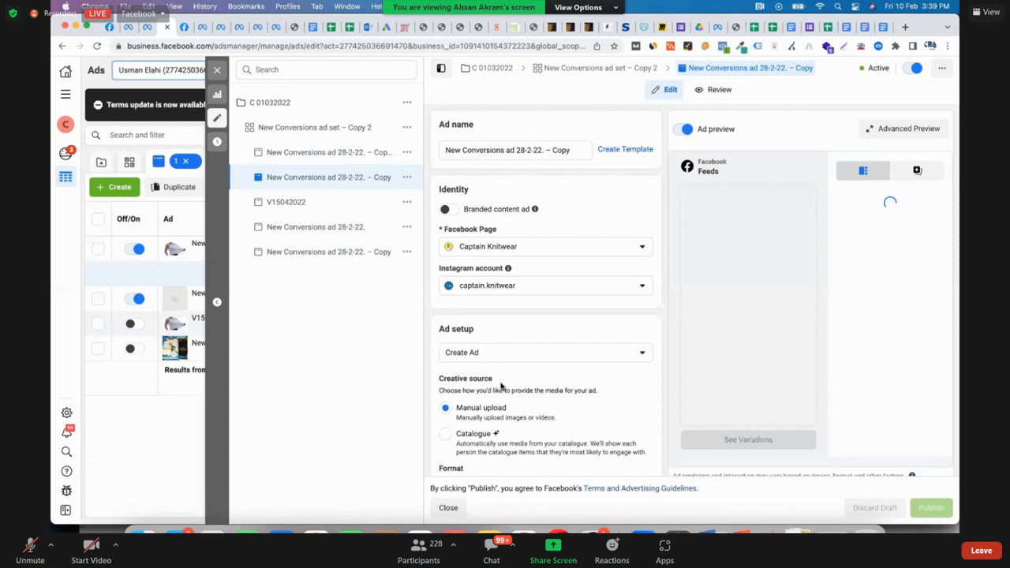
scroll(501, 385, down, 3)
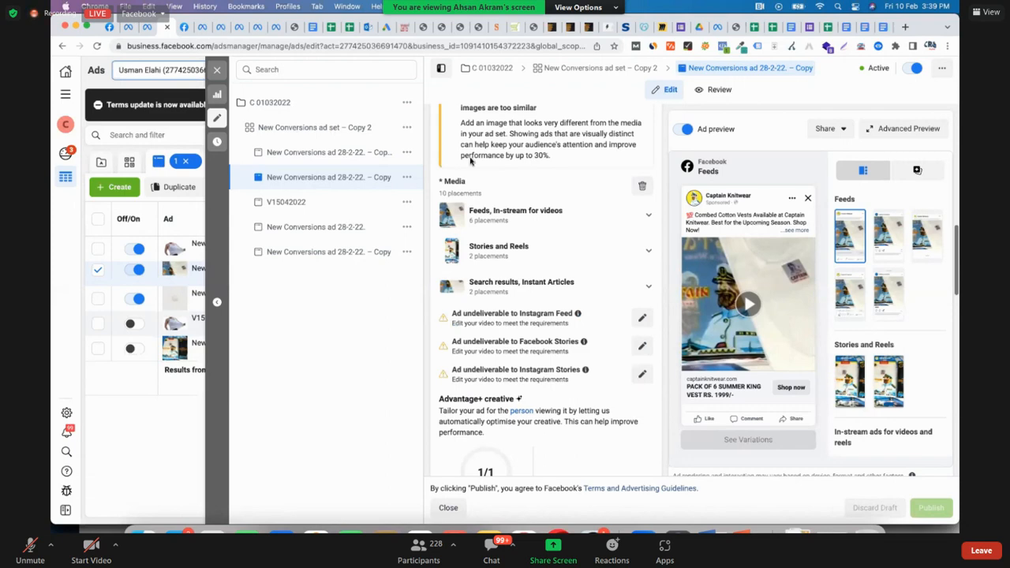
scroll(469, 158, up, 10)
View this ad's Facebook post with comments and examine its text, video, reactions, comments and shares
click(830, 128)
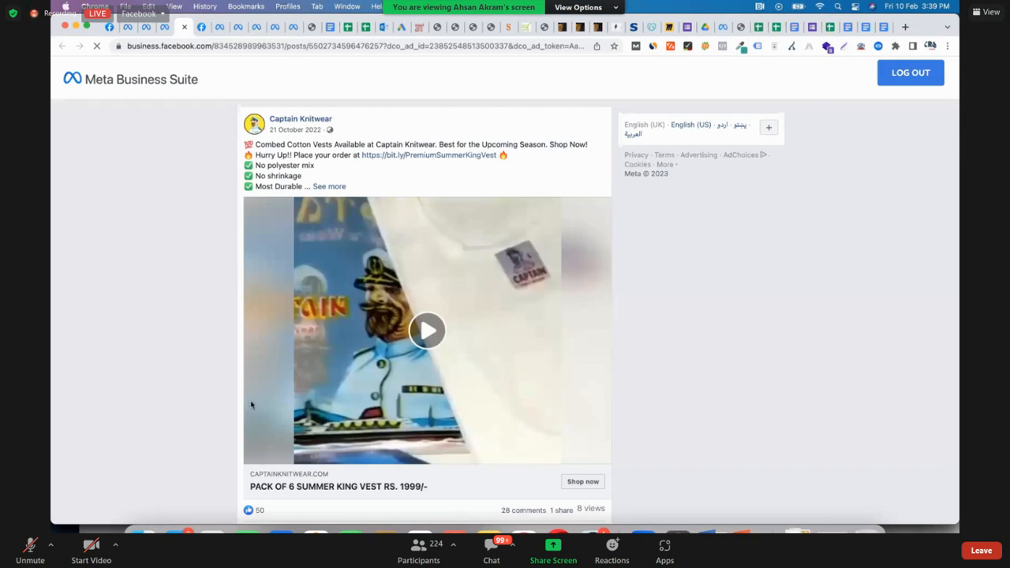
scroll(251, 404, down, 3)
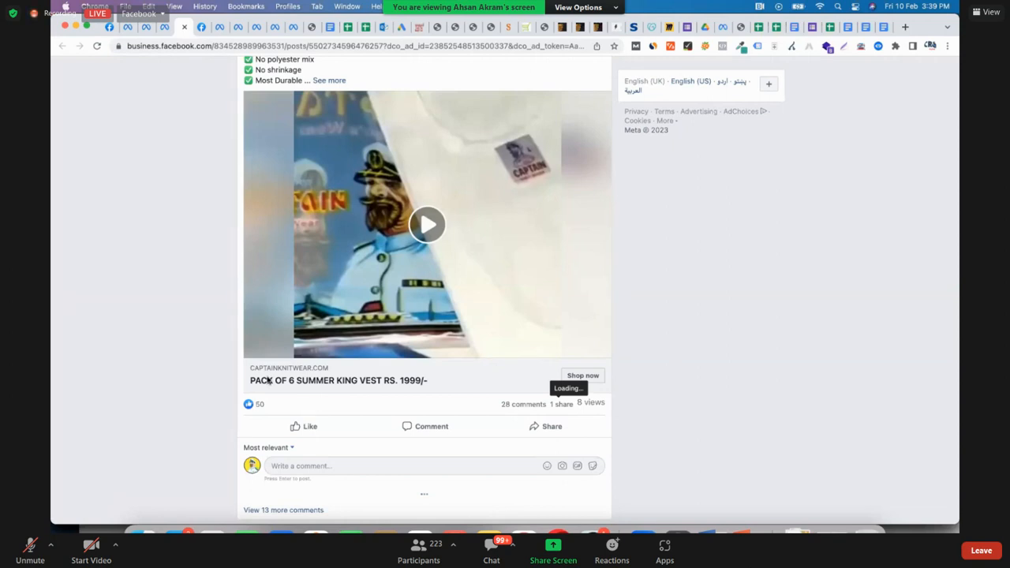
scroll(166, 260, up, 1)
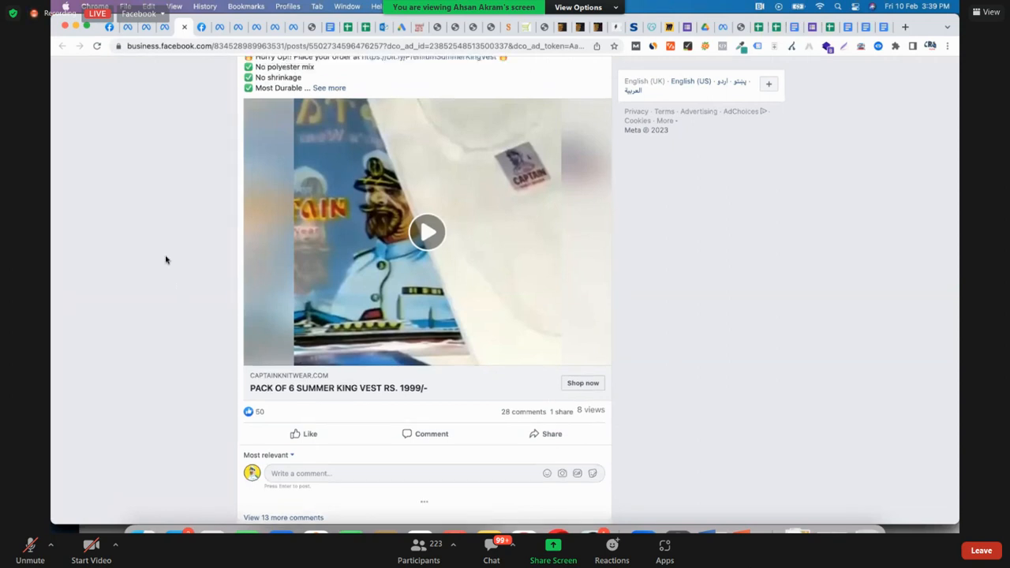
scroll(166, 260, up, 3)
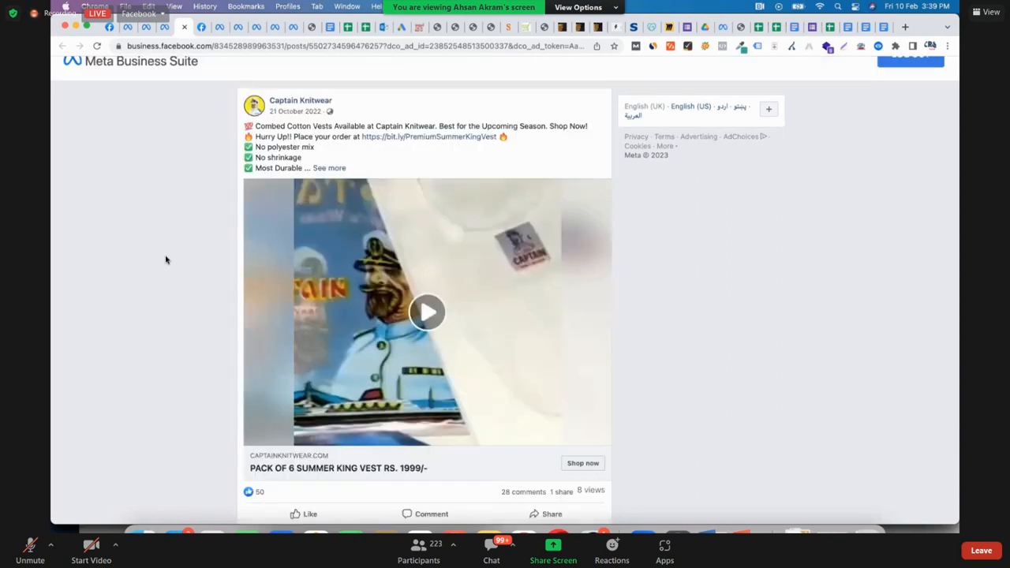